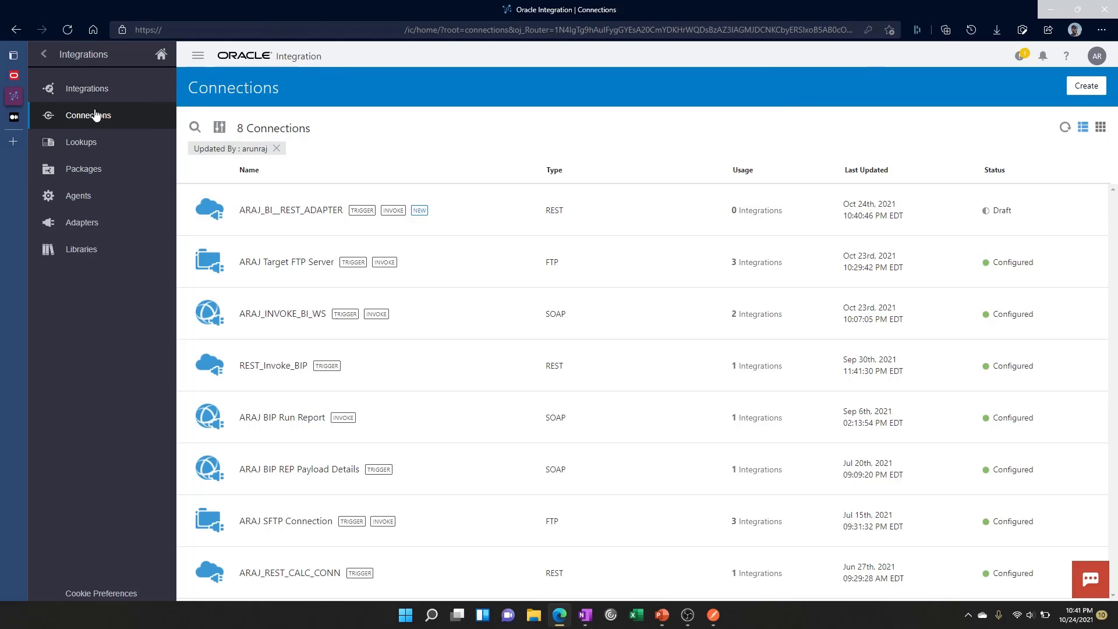
Start a new connection based on the REST adapter
left_click(1086, 86)
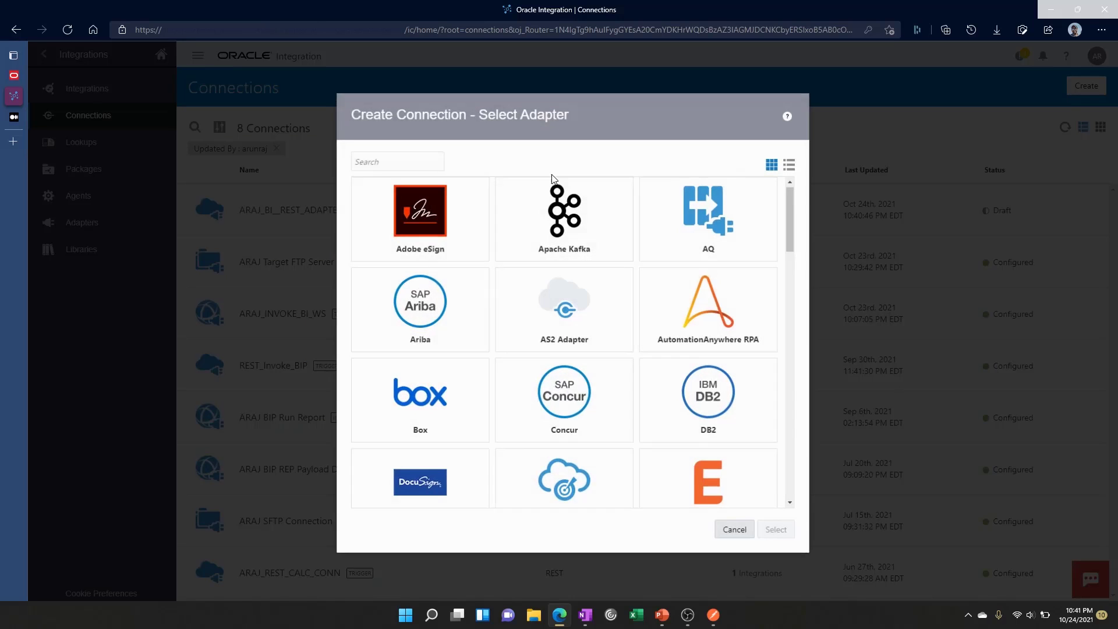
left_click(408, 162)
type("REST")
left_click(430, 219)
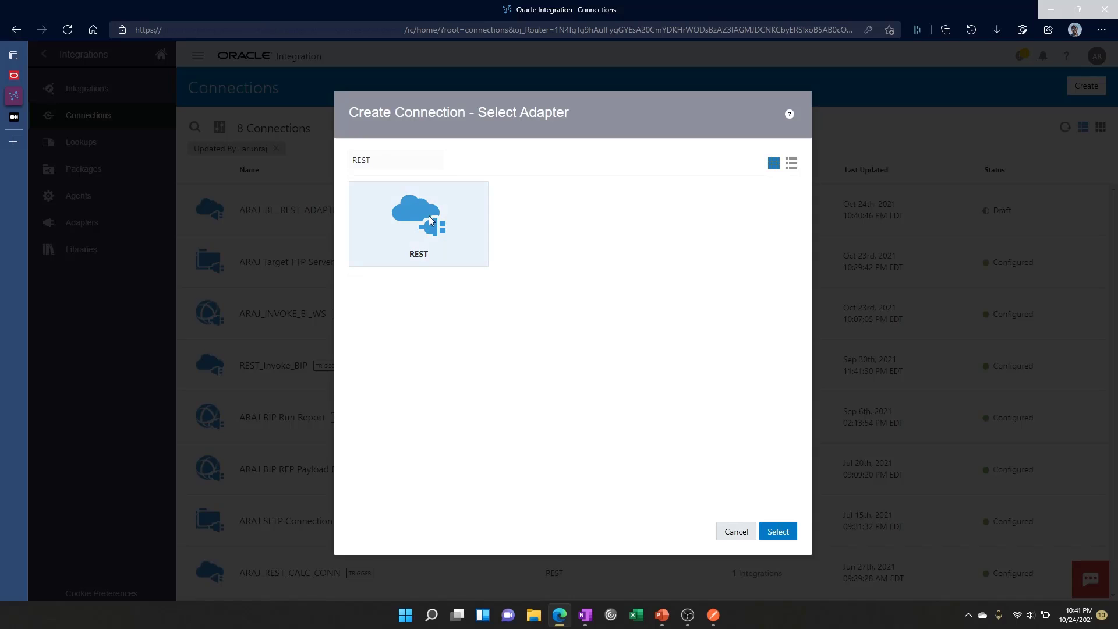
left_click(787, 530)
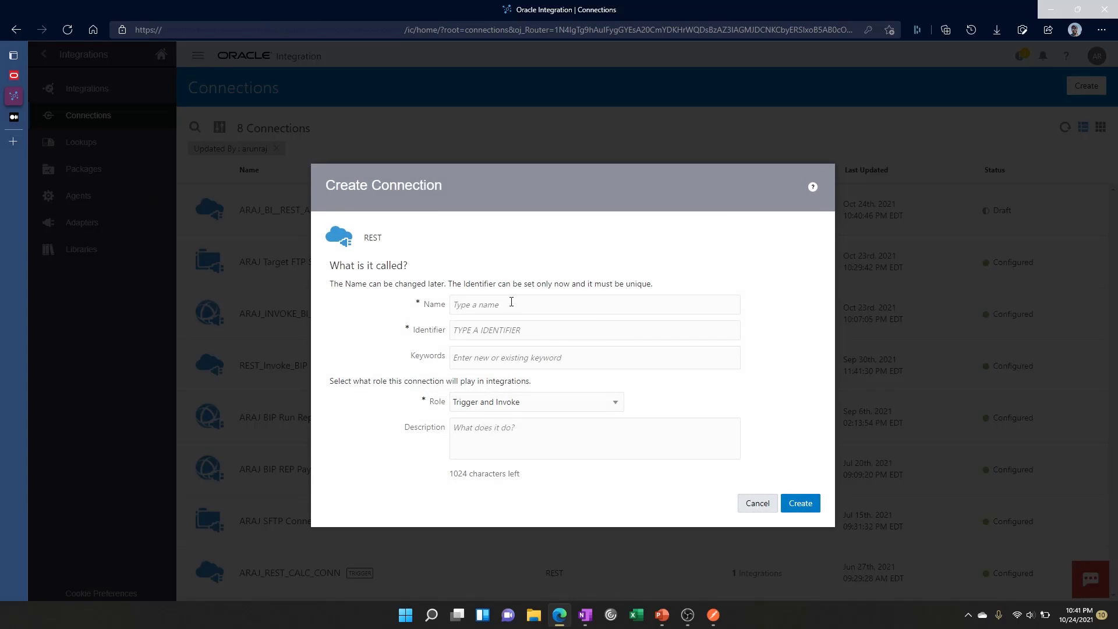
Name the connection ARAJ_REST_BI_ADAPTER, give it the Trigger role, and create it
left_click(511, 303)
type("ARAJ_")
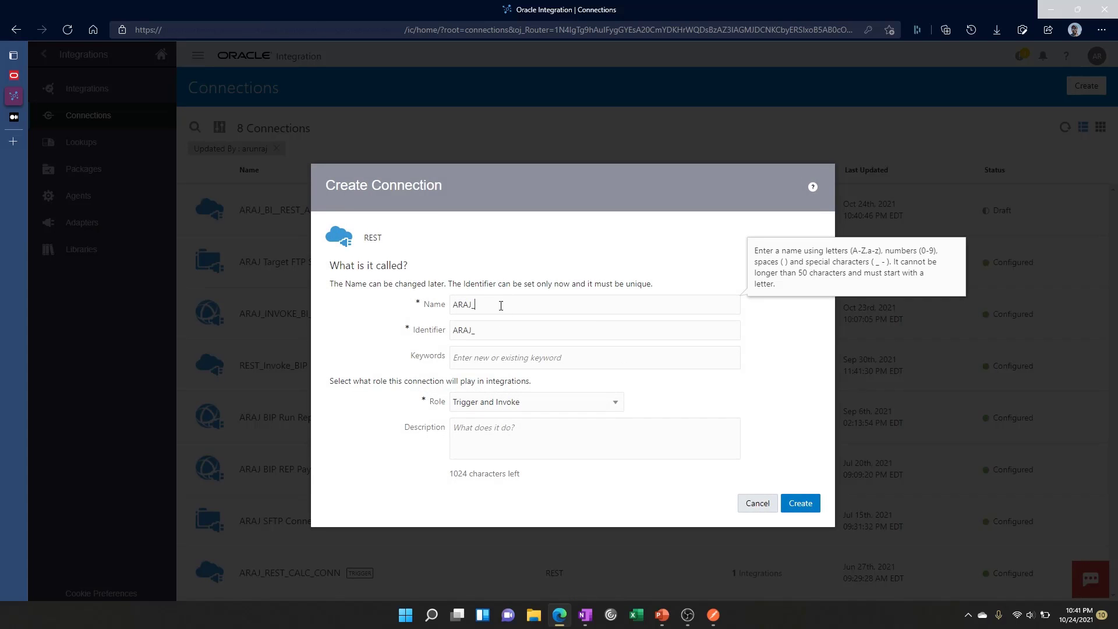
type("INVOKE")
key("BackSpace")
key("BackSpace")
key("BackSpace")
key("BackSpace")
type("REST_BI_ADATPTER")
left_click(499, 401)
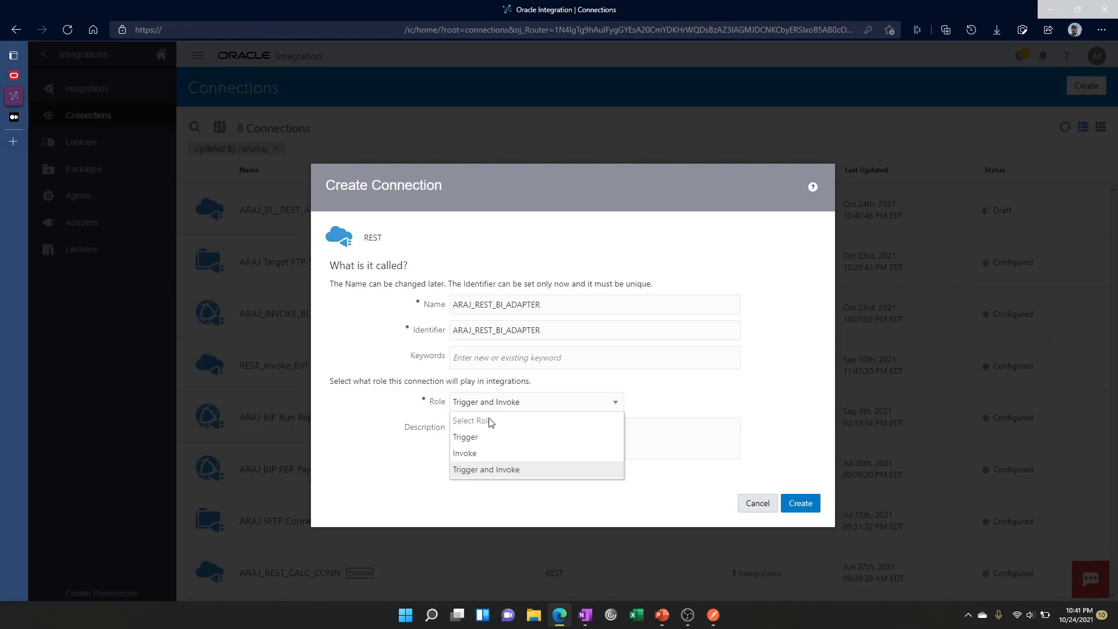
left_click(472, 442)
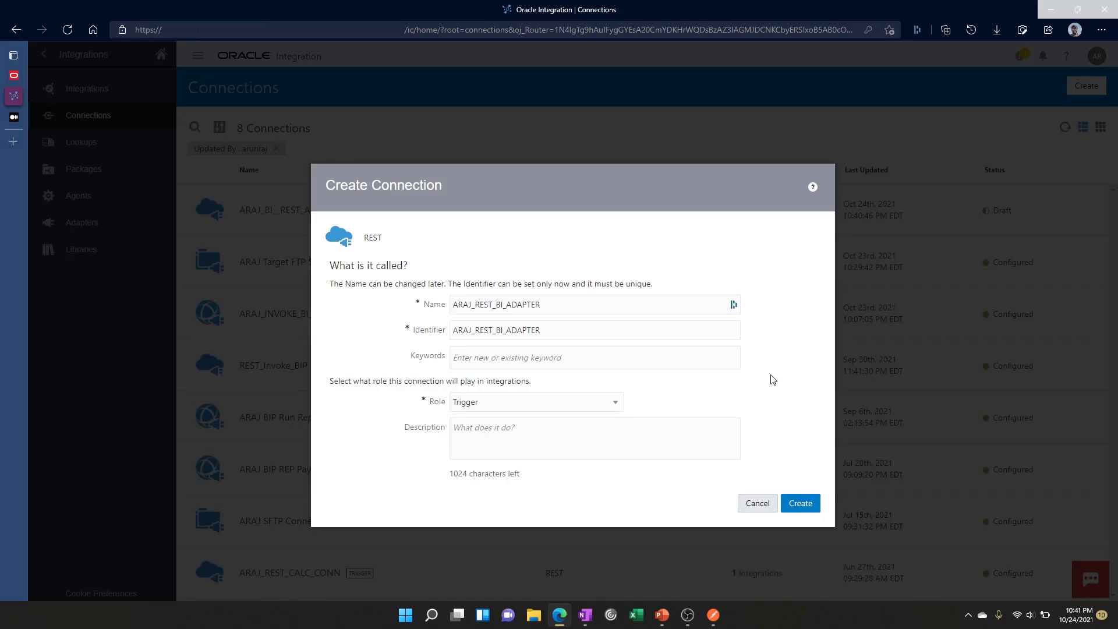
left_click(801, 503)
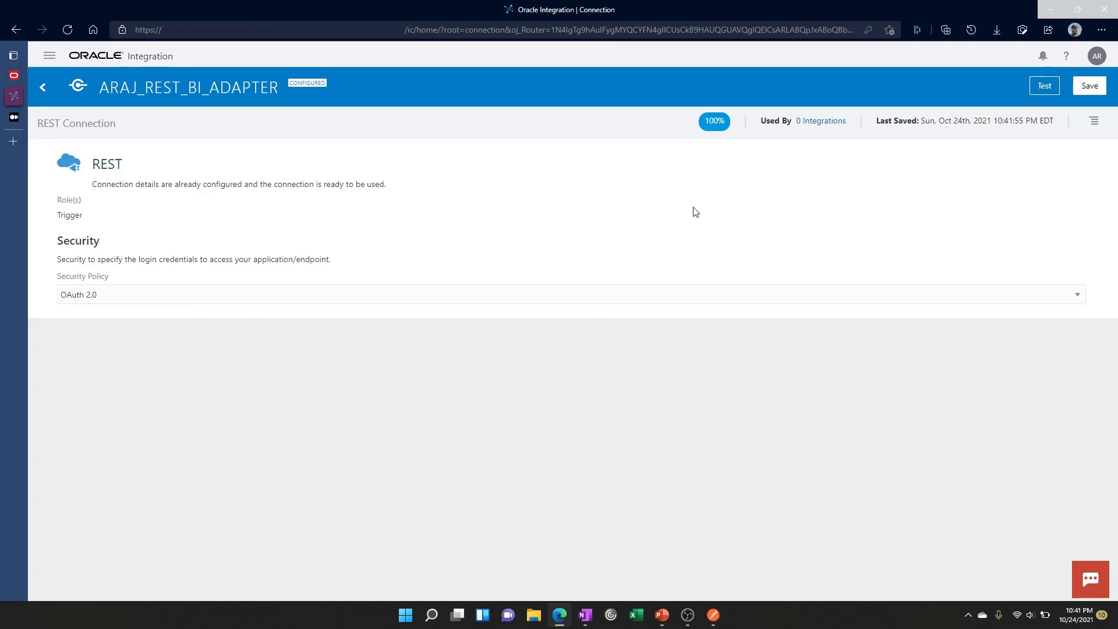
Set the connection's security policy to Basic Authentication
left_click(308, 298)
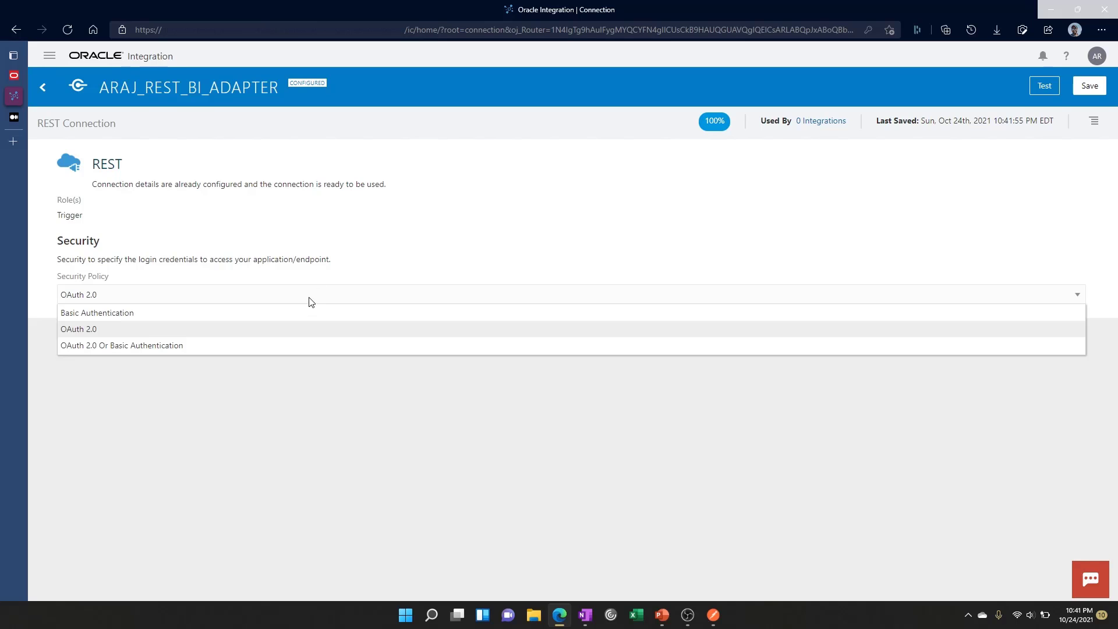
left_click(143, 316)
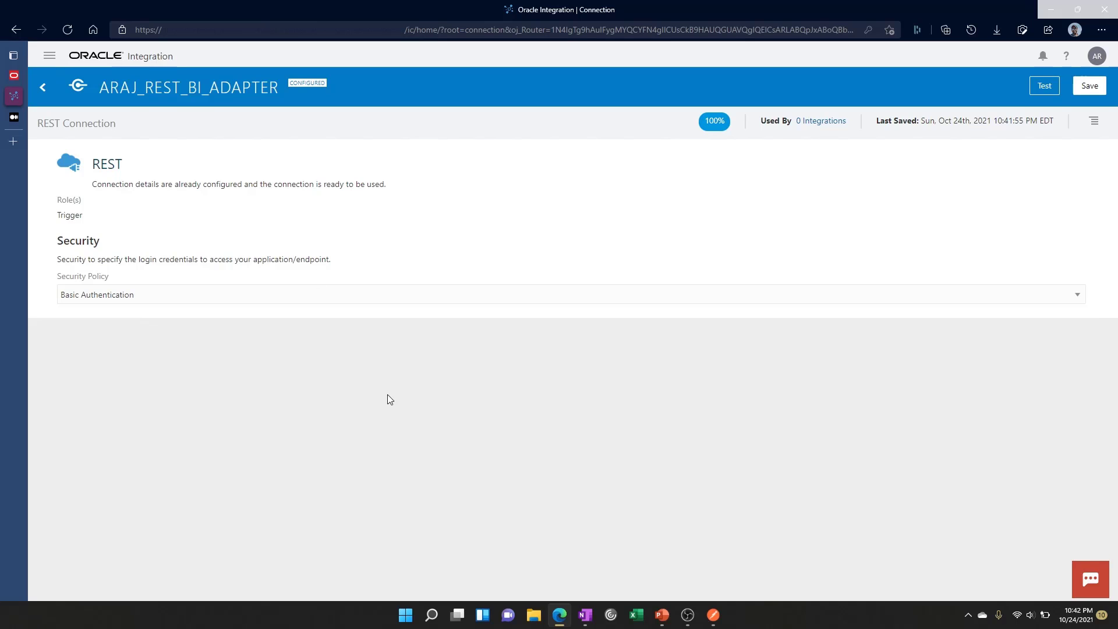
left_click(265, 298)
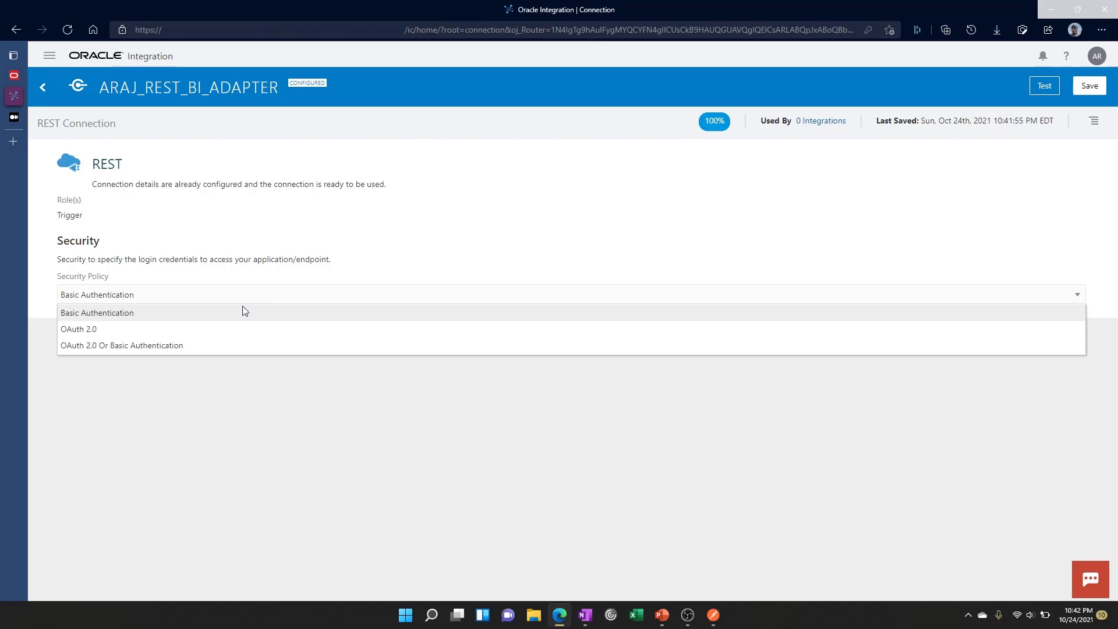
left_click(139, 315)
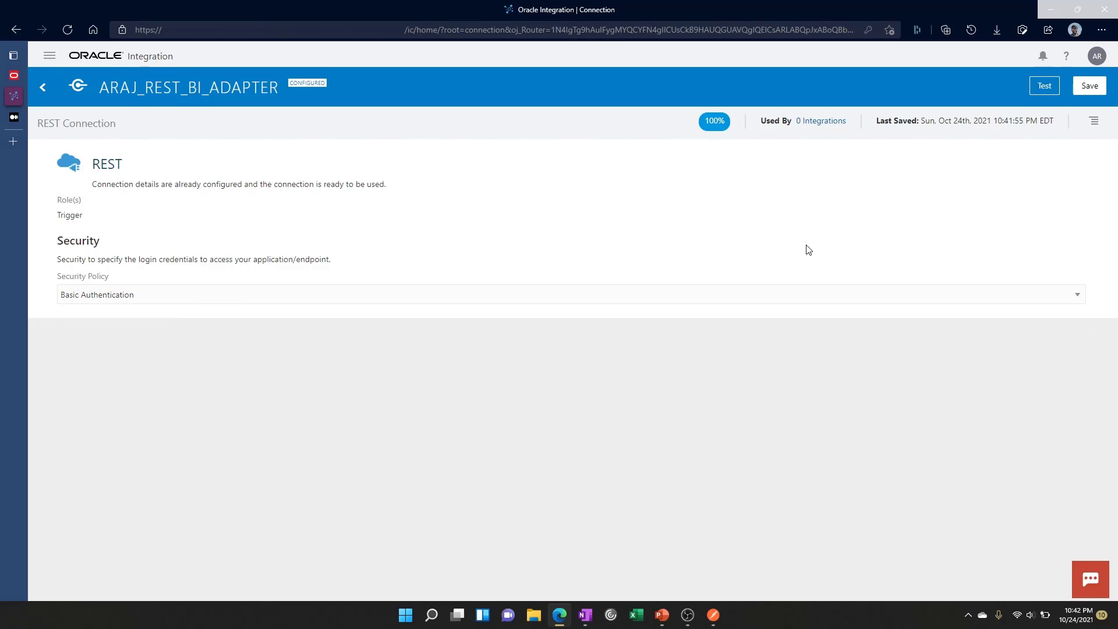
Save and test the REST connection, save it again, and return to the connections list
left_click(1090, 88)
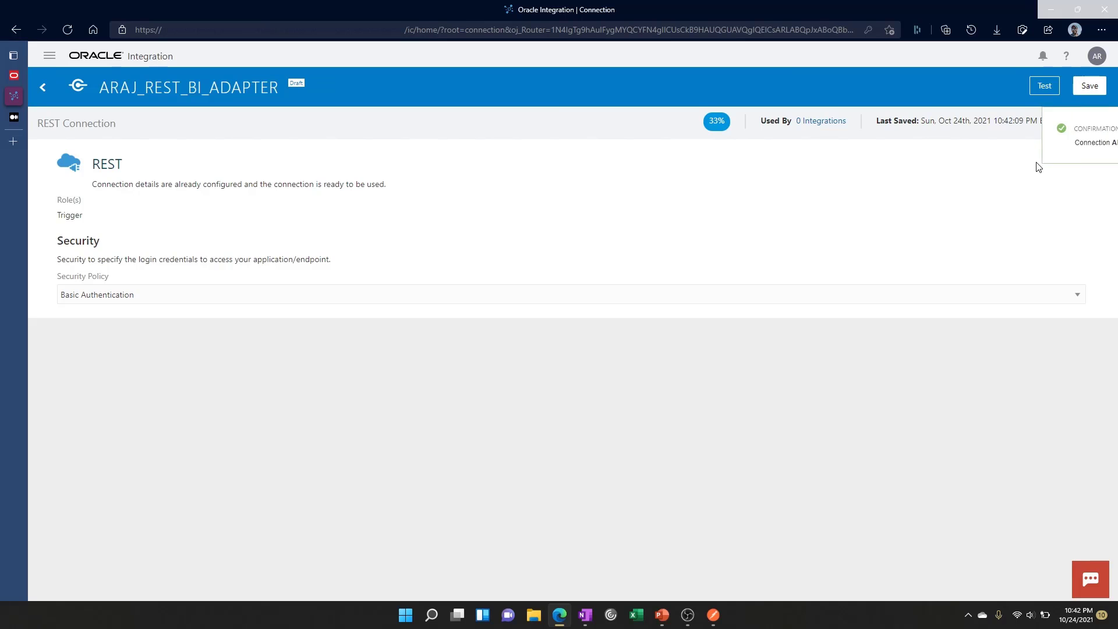
left_click(1044, 86)
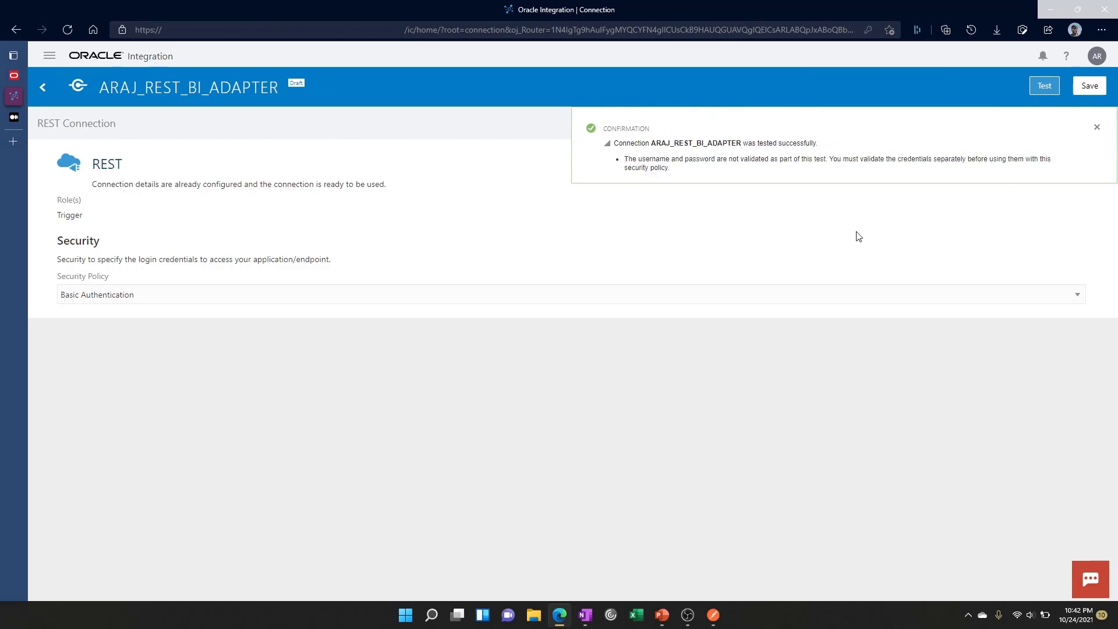
left_click(1087, 87)
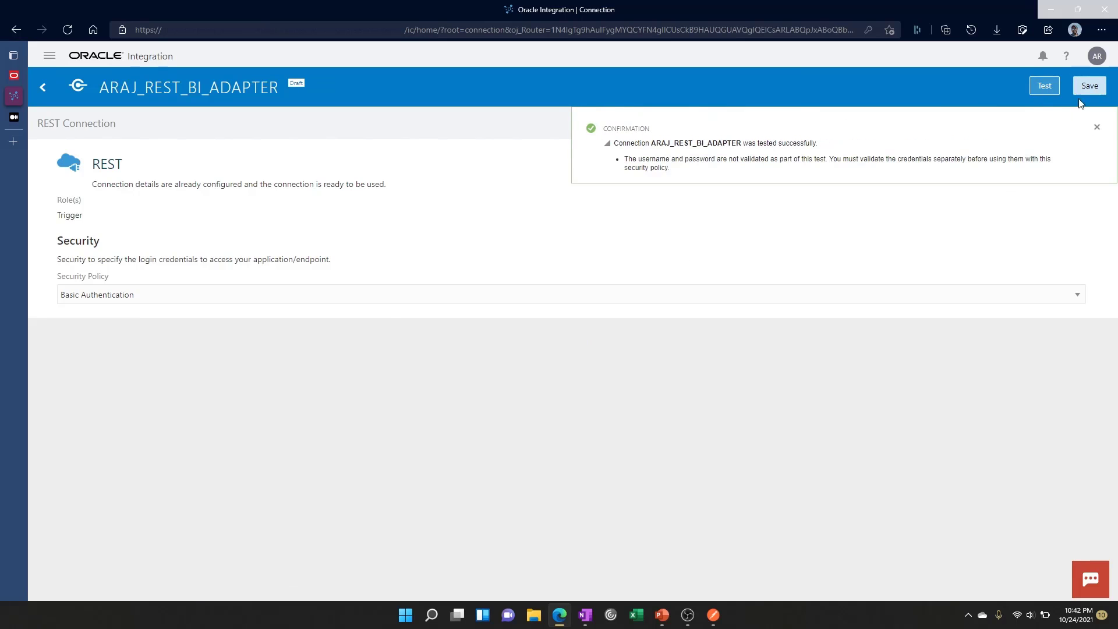
left_click(43, 87)
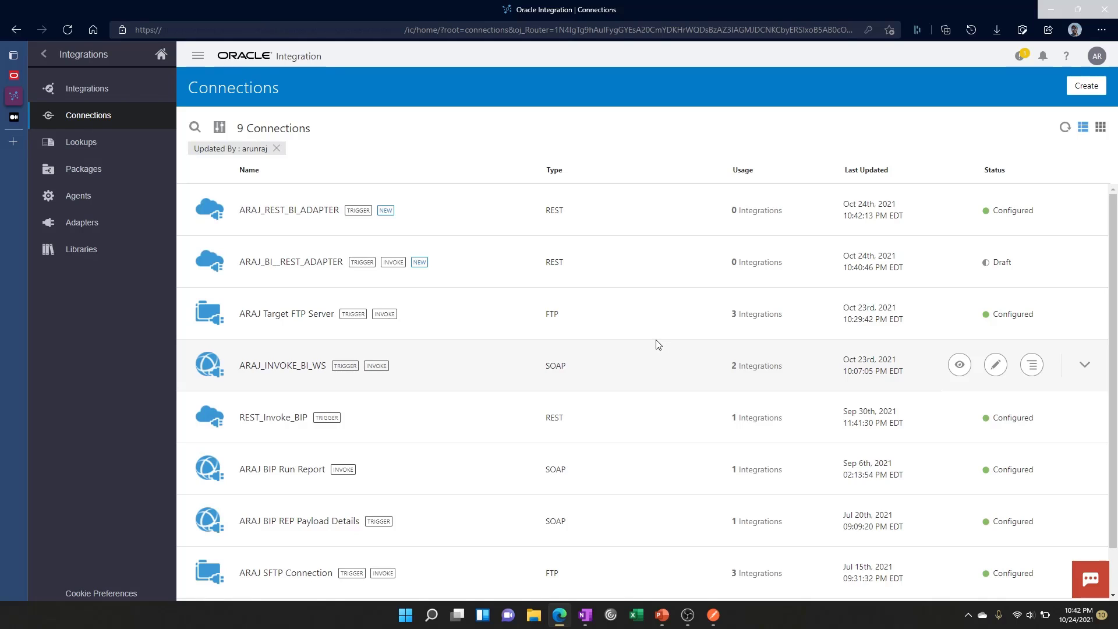
Start a new integration in the App Driven Orchestration style
left_click(88, 89)
left_click(1086, 86)
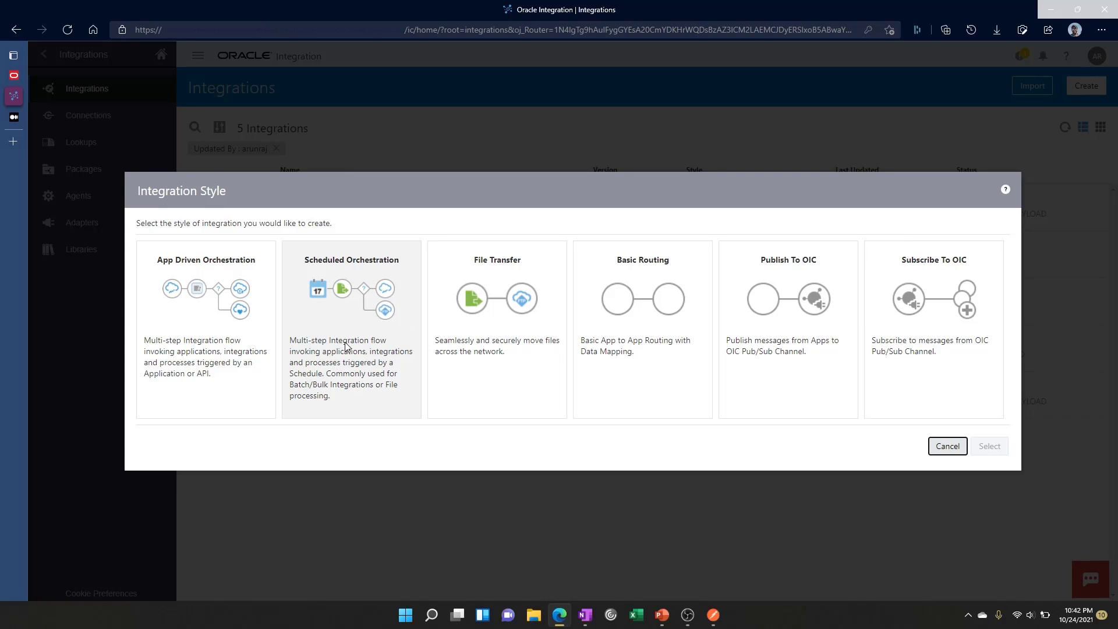
left_click(212, 311)
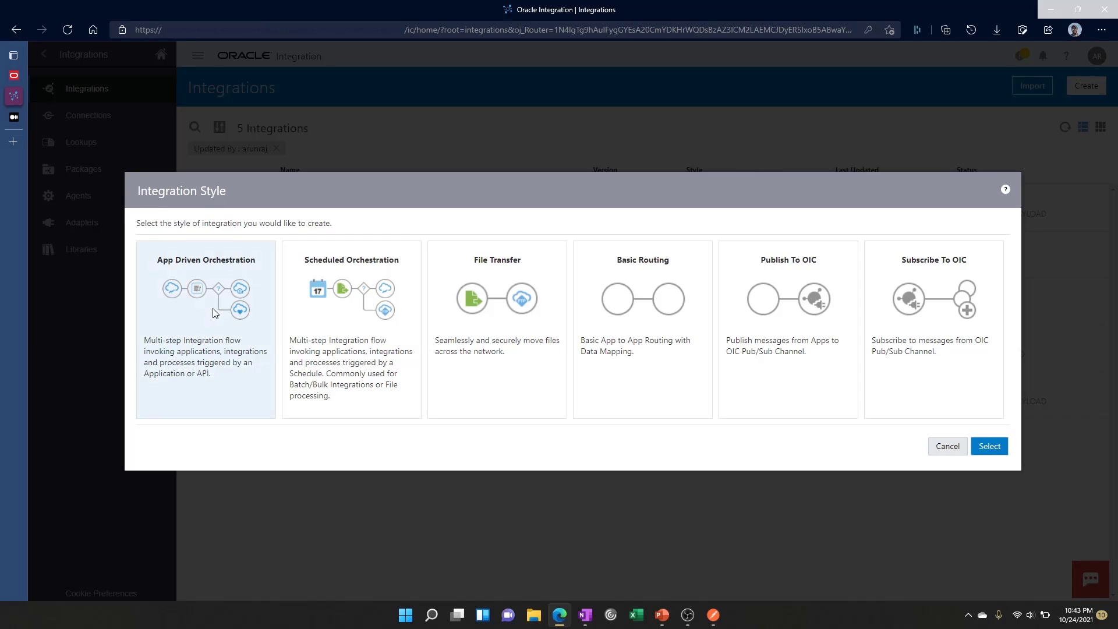
left_click(990, 446)
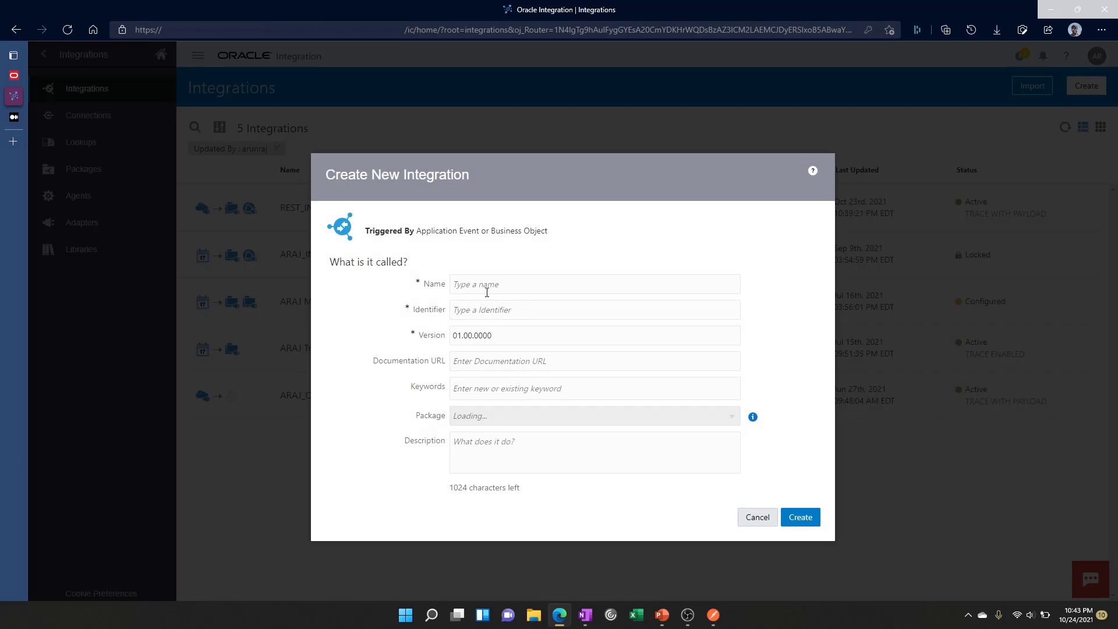
Name the integration ARAJ_BI_REST_API and create it
left_click(484, 284)
type("ARAJ")
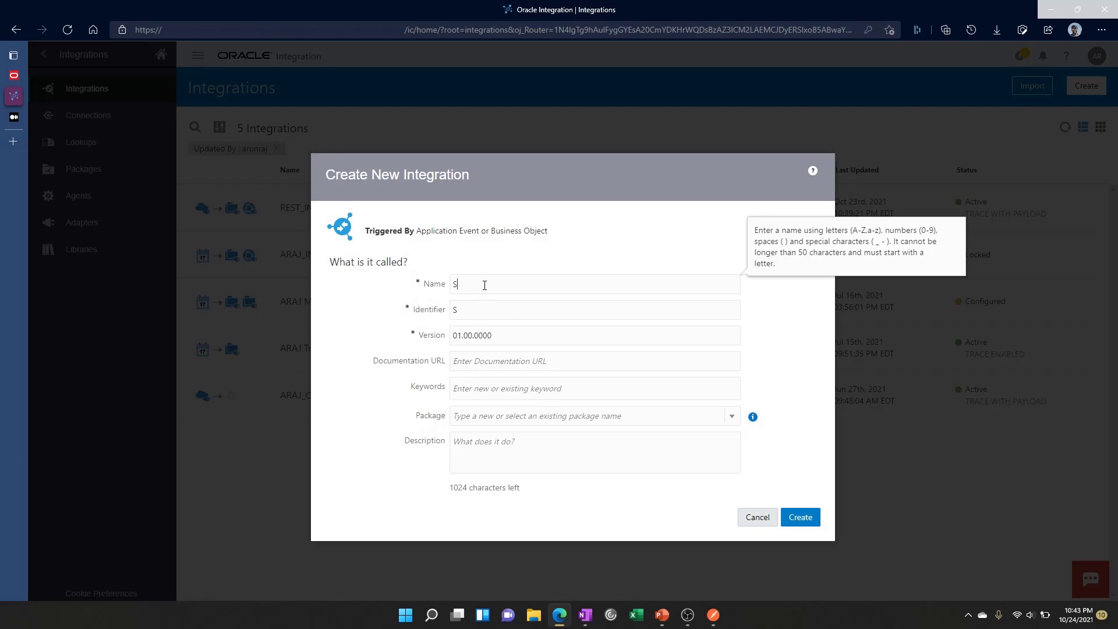
type("_BI_REST_API")
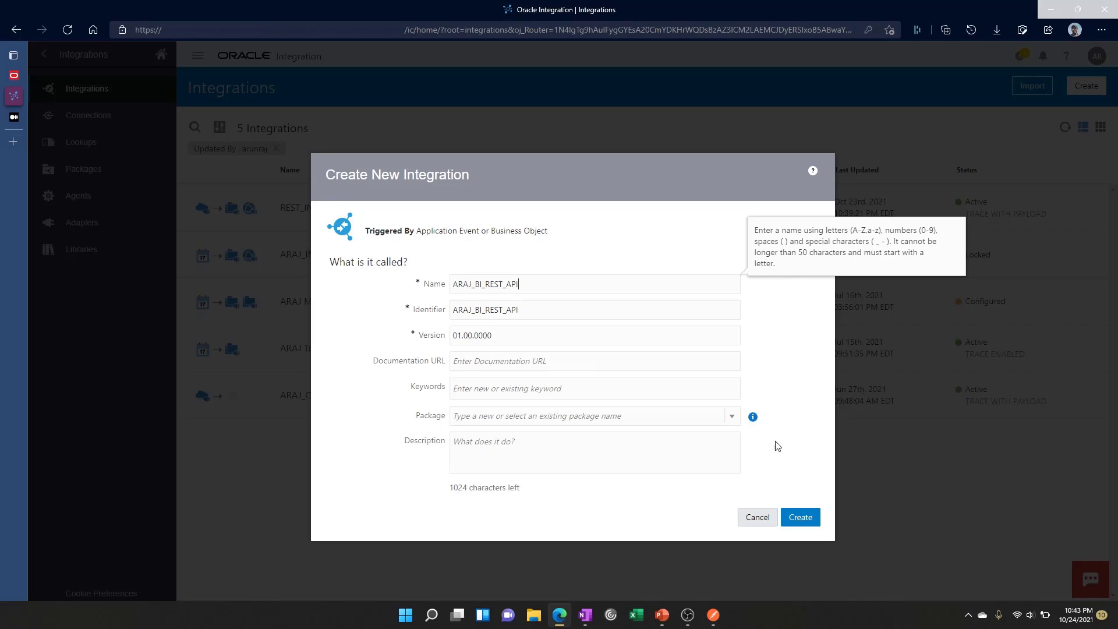
left_click(683, 498)
left_click(818, 517)
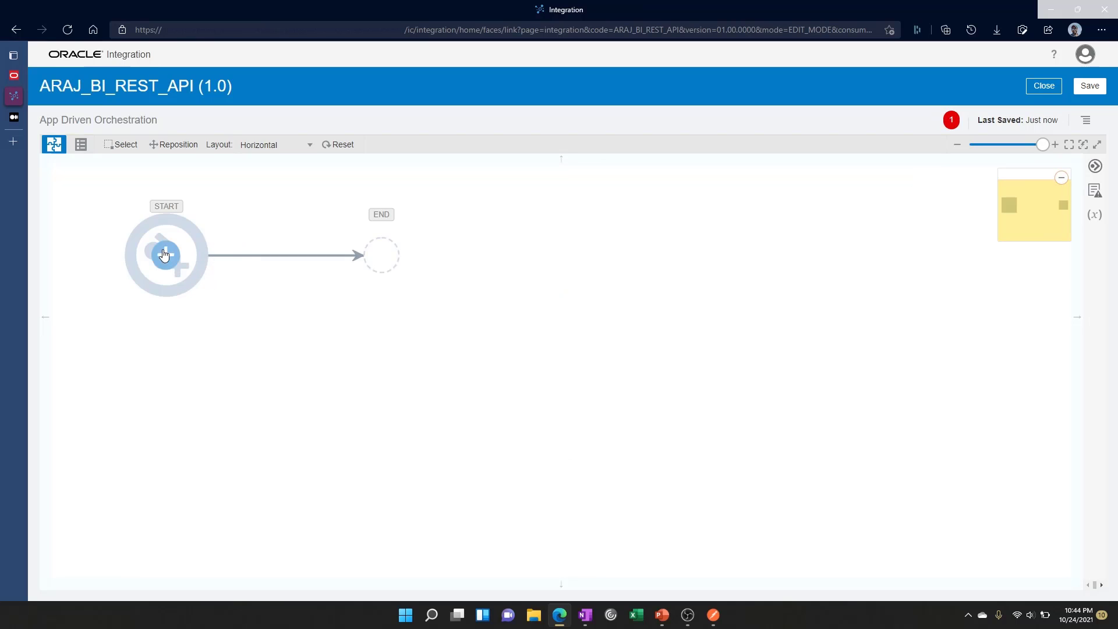
Add the ARAJ_REST_BI_ADAPTER connection as the trigger at the start of the integration flow
left_click(165, 257)
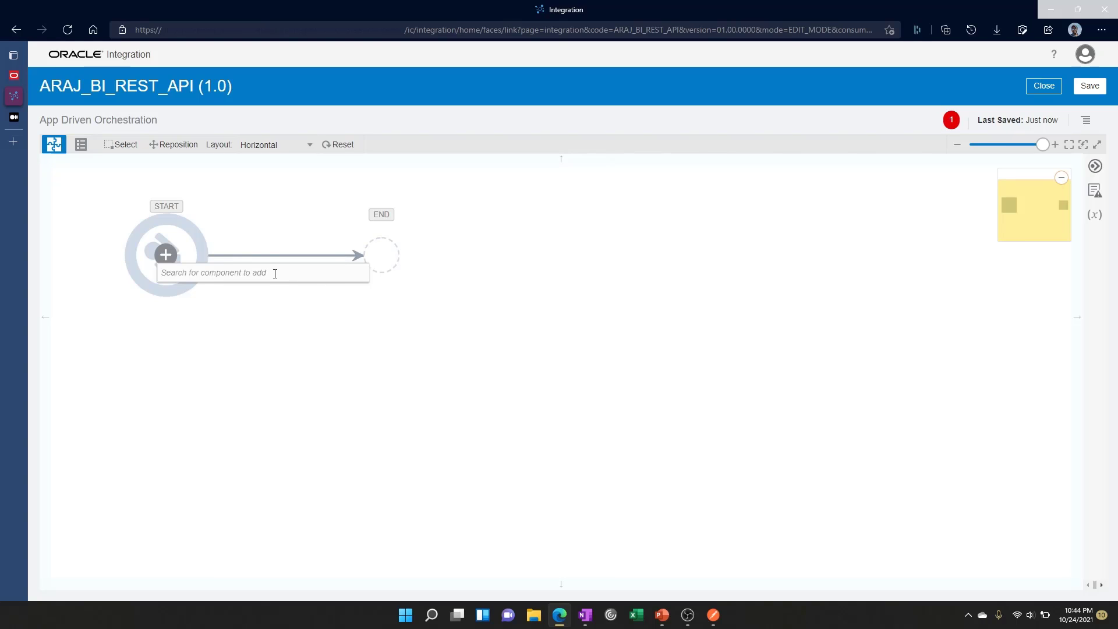
type("araj")
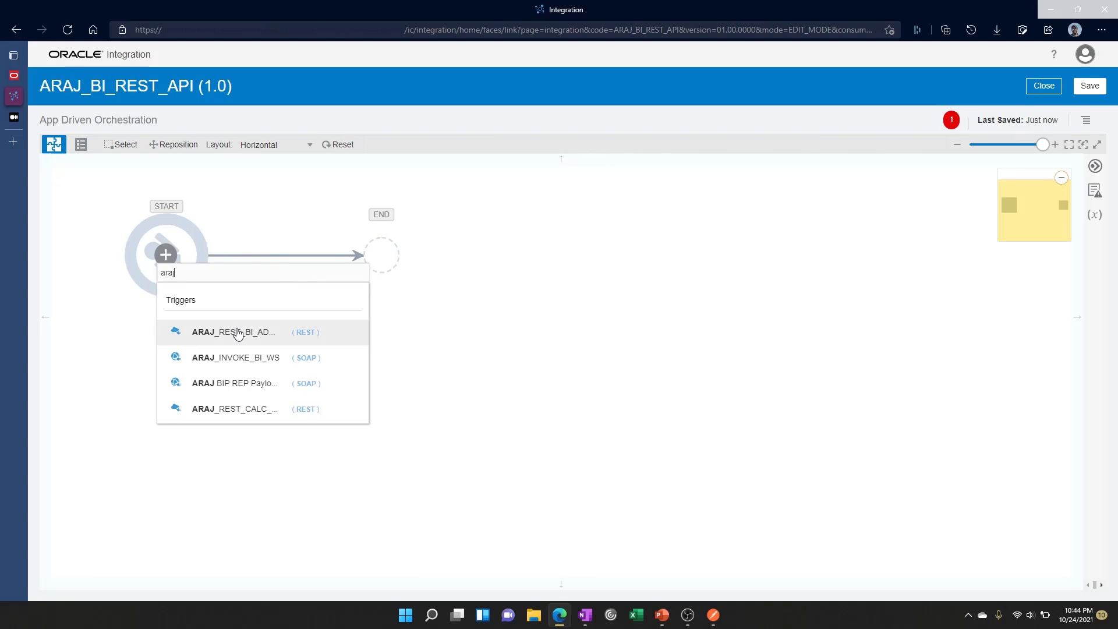
left_click(253, 337)
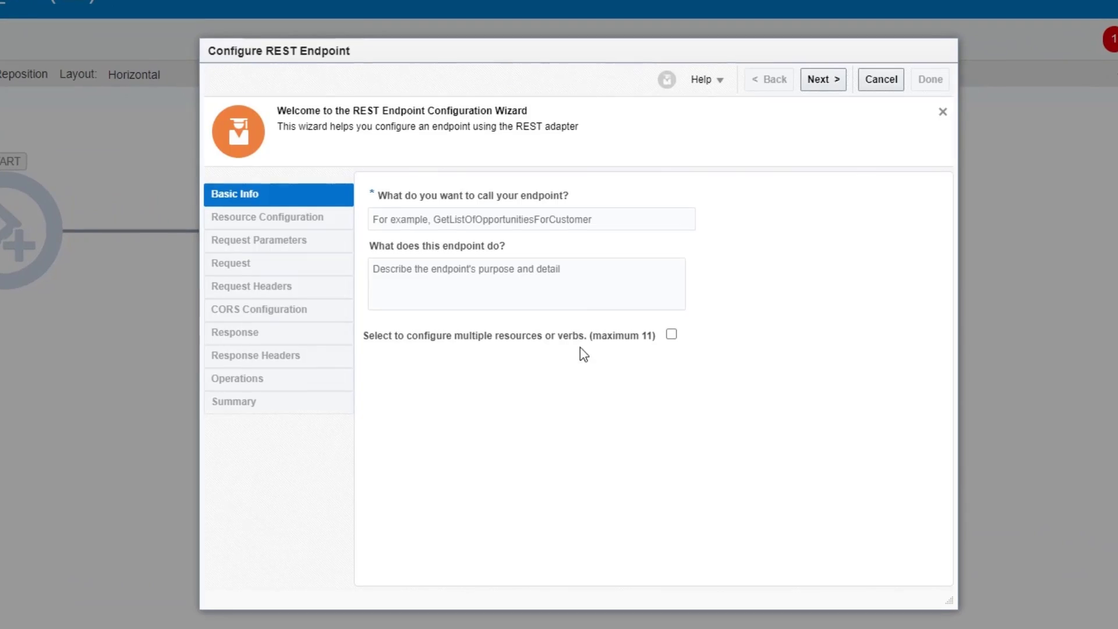
Name the REST endpoint runBiReport, describe it as "Invoke BI Publisher Report", and continue to the resource configuration
left_click(450, 221)
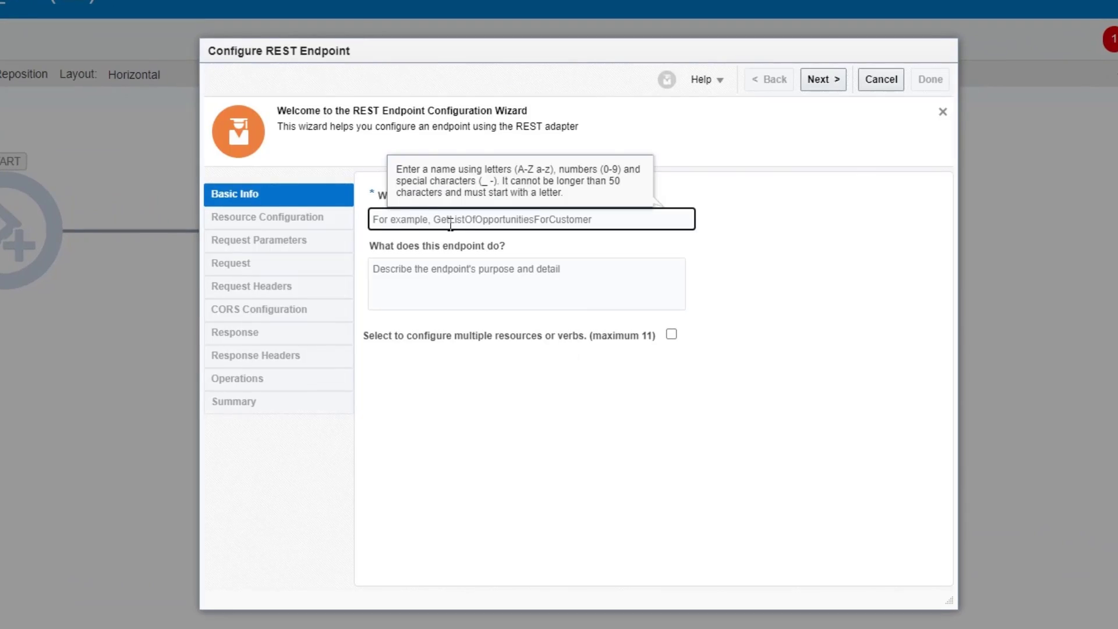
type("runB")
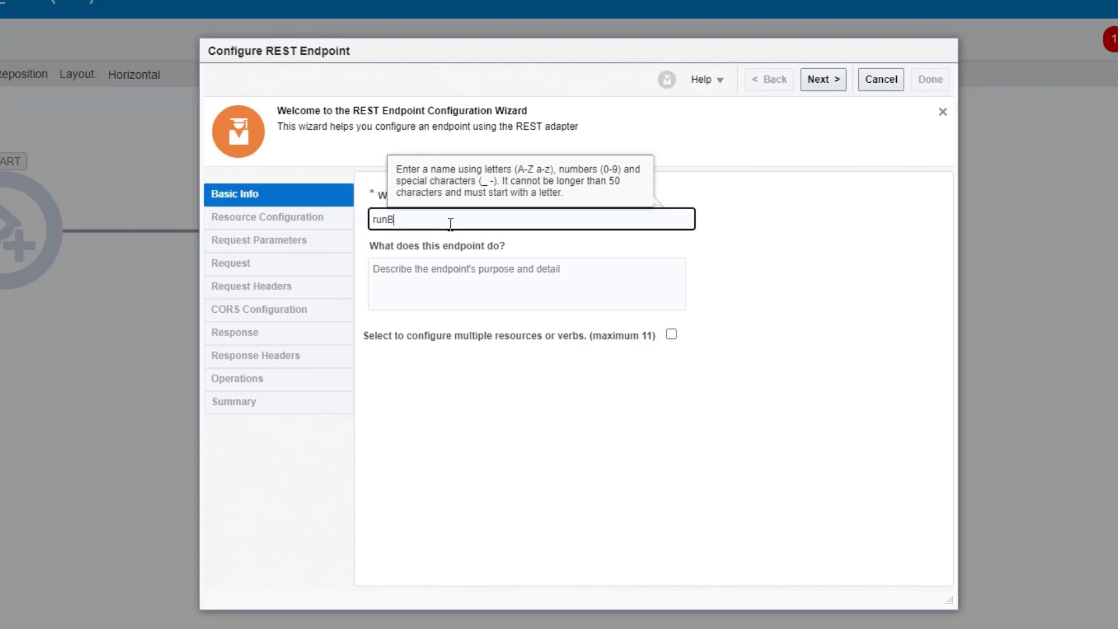
type("iReport")
left_click(468, 288)
type("/")
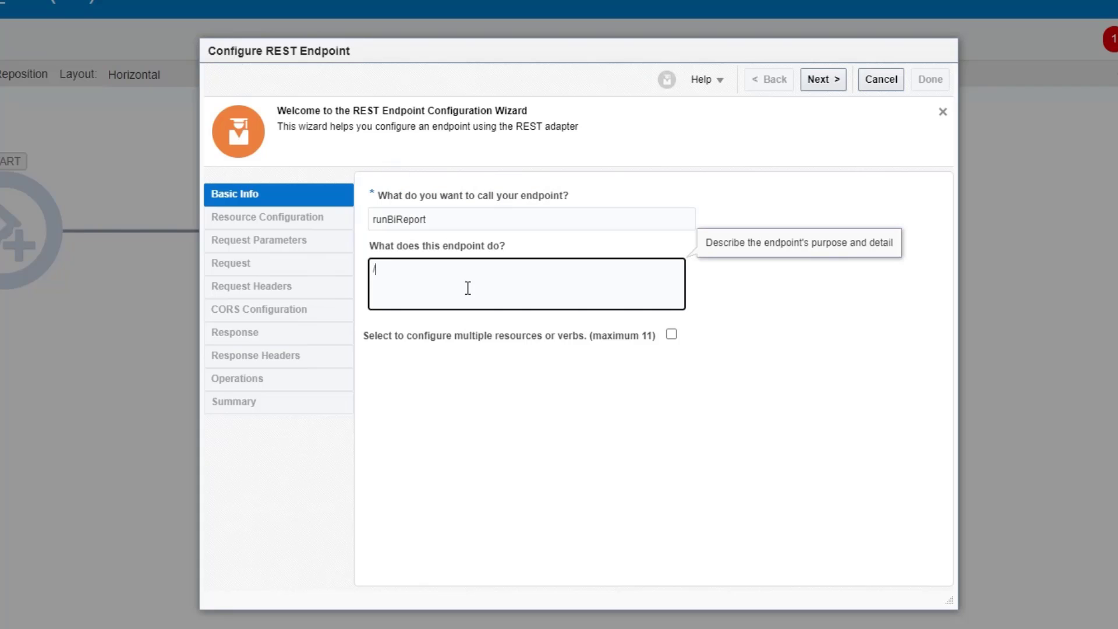
key("BackSpace")
type("IO")
type("voke")
type(" BI Publisher Report")
left_click(824, 79)
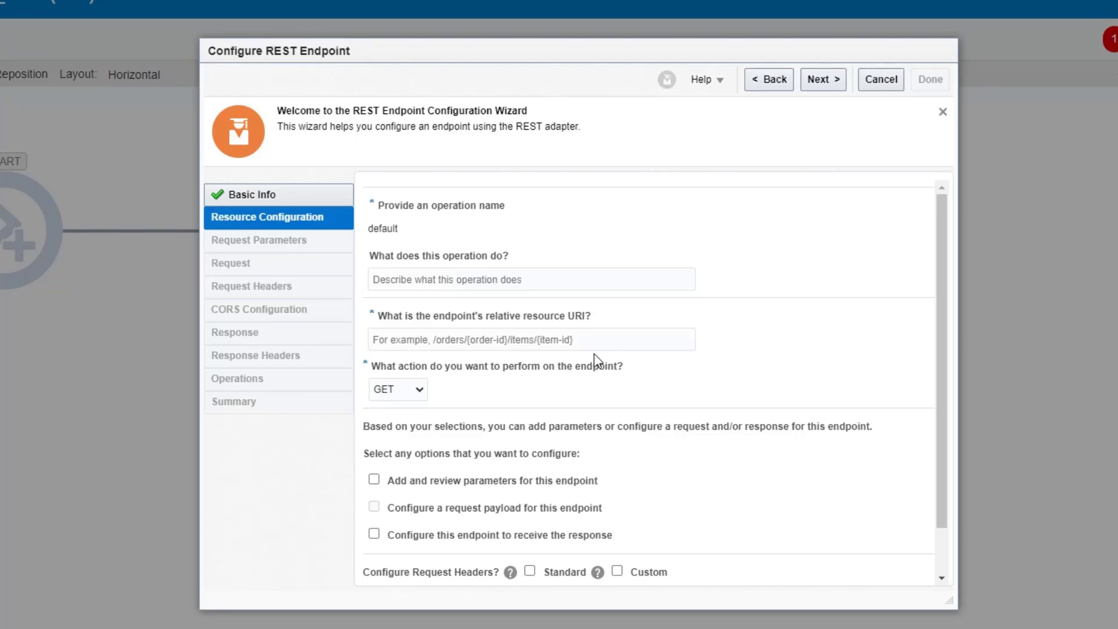
Describe the endpoint's default operation as "invoke bi publisher report"
scroll(627, 219, "down", 2)
left_click(536, 228)
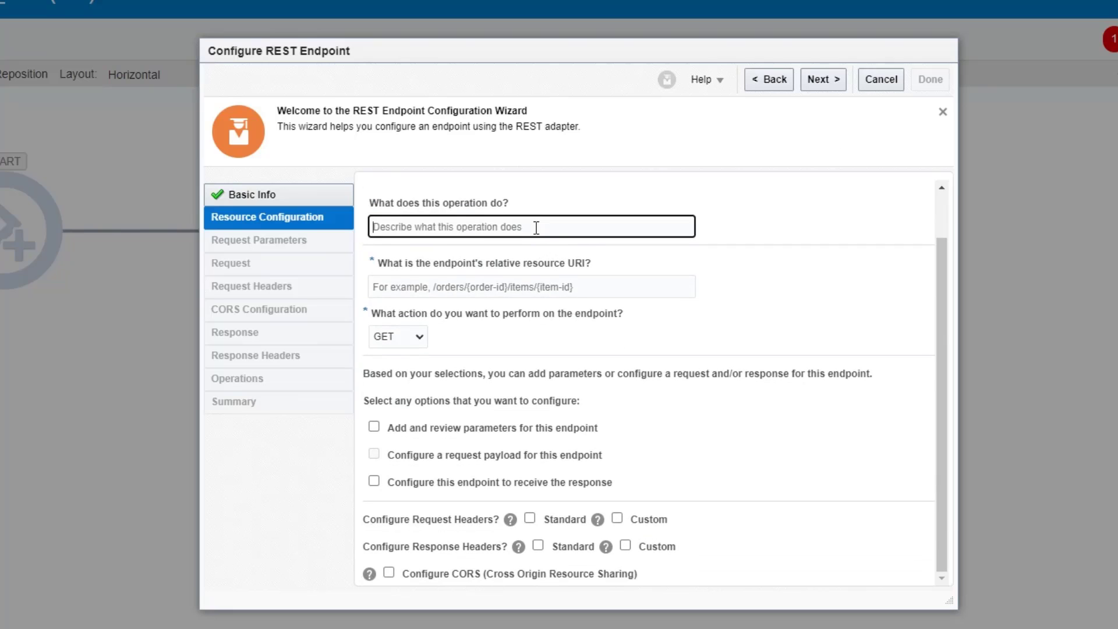
type("invoke ")
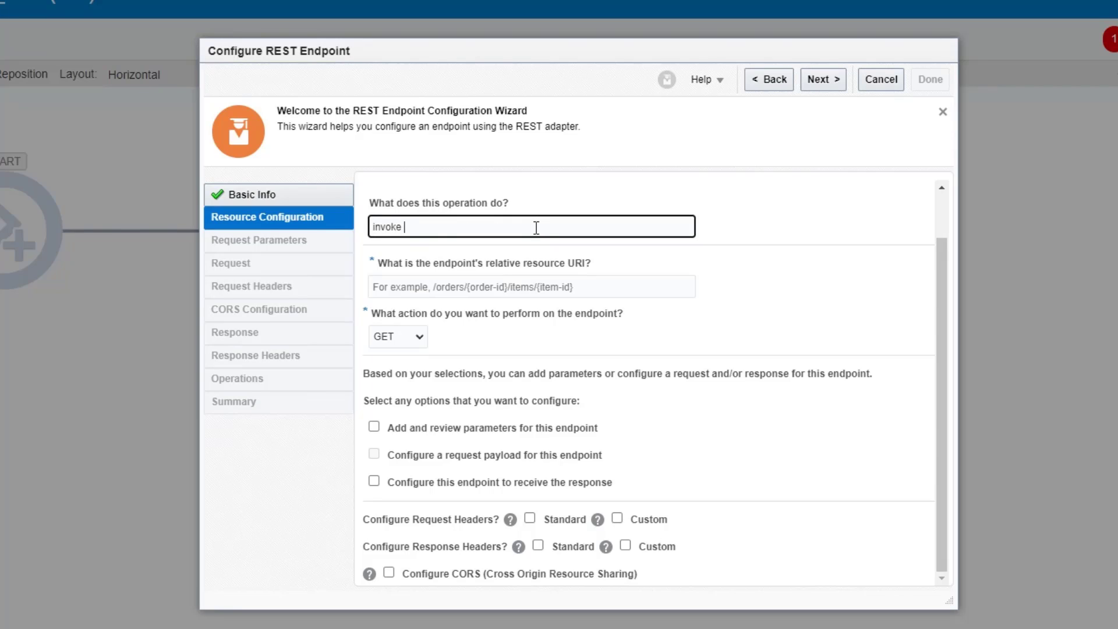
type("bi publisher report")
Set the endpoint's relative resource URI to /runReport
left_click(511, 286)
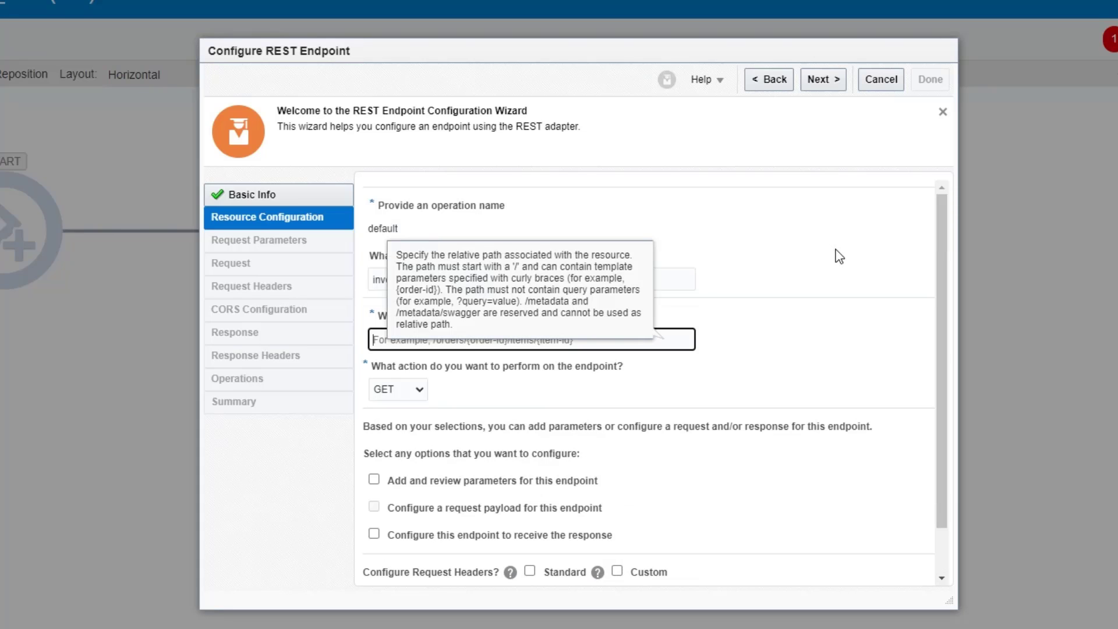
left_click(677, 375)
left_click(652, 340)
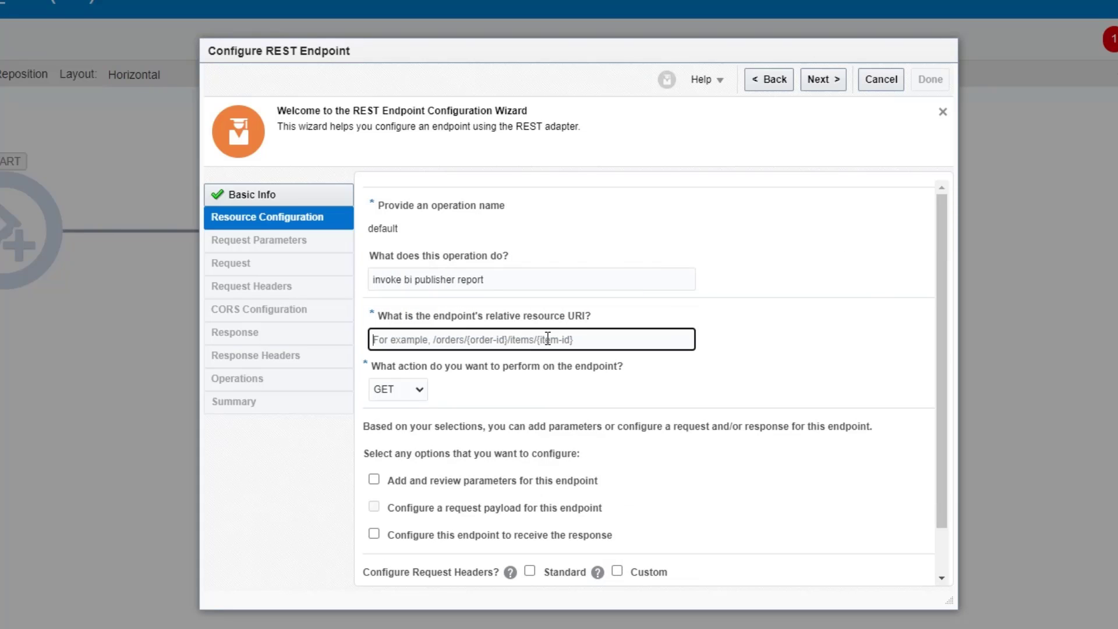
type("/inmvok")
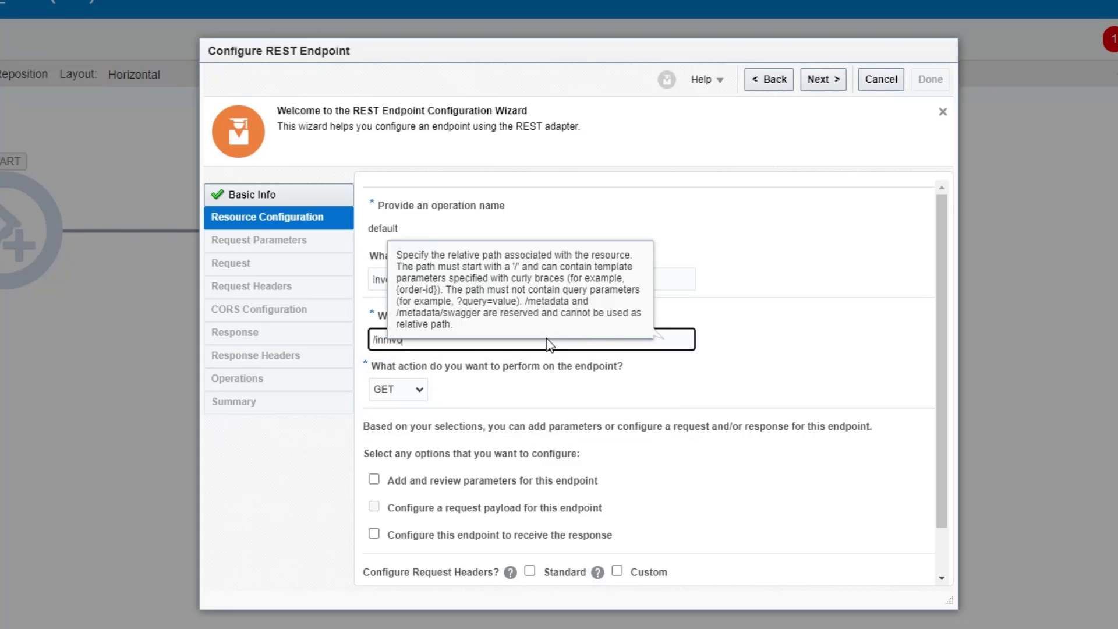
key("BackSpace")
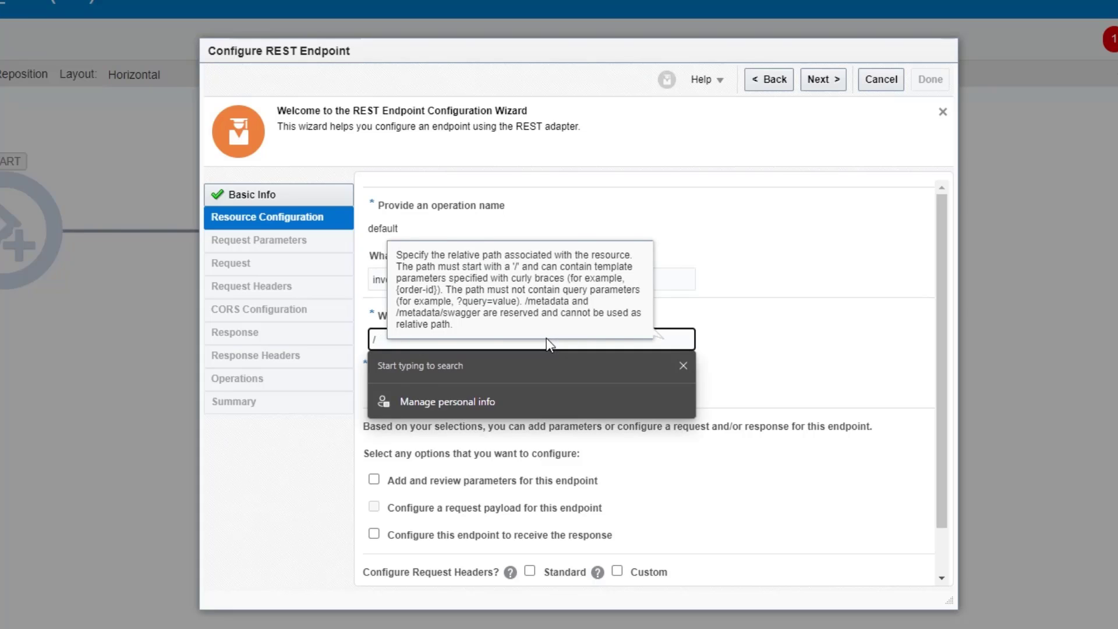
type("runReport")
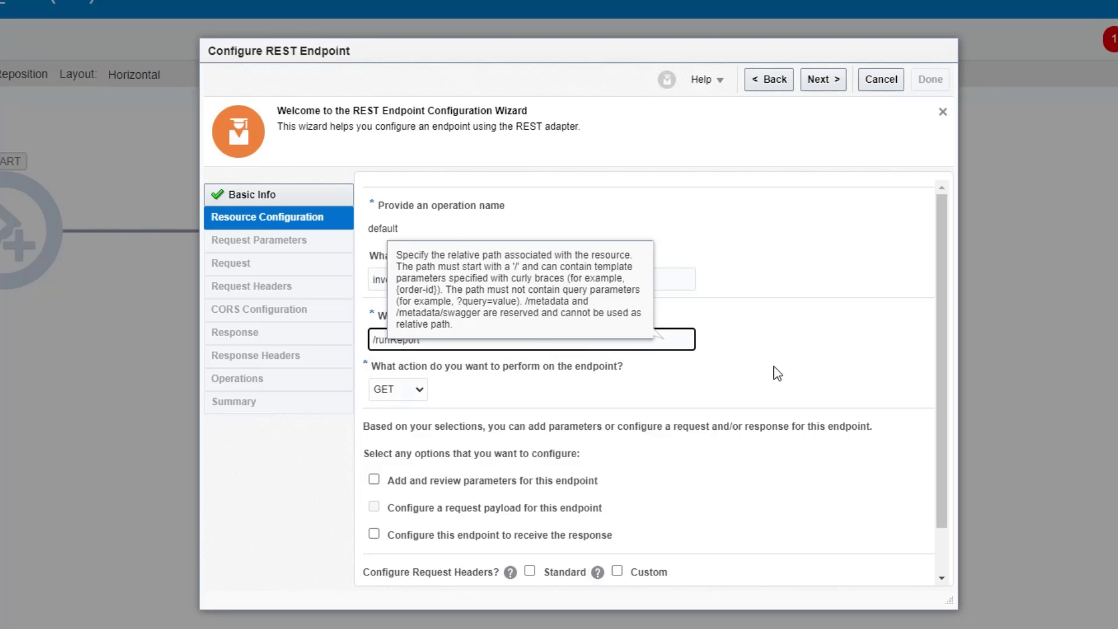
Set the action performed on the /runReport endpoint to POST
left_click(836, 374)
scroll(836, 374, "down", 2)
scroll(826, 364, "up", 1)
scroll(827, 364, "up", 1)
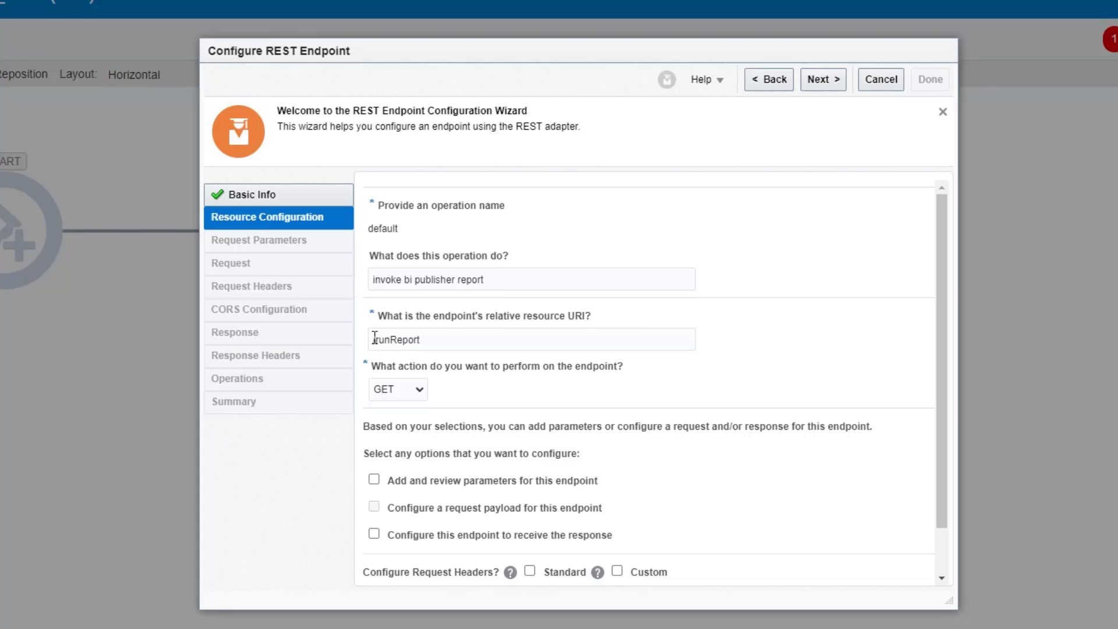
scroll(518, 402, "down", 2)
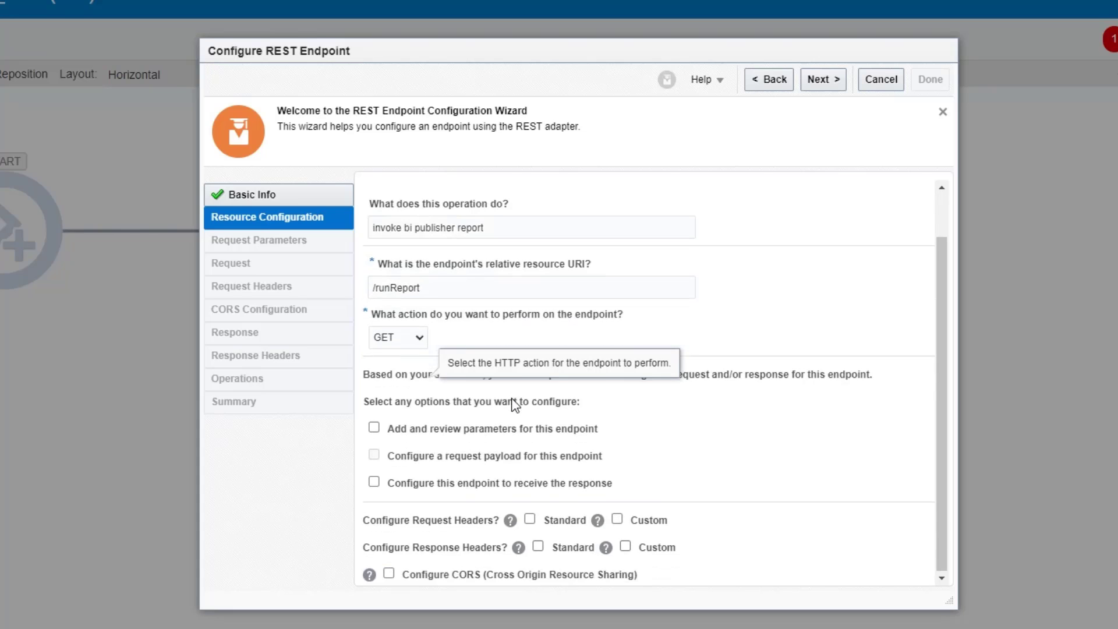
left_click(415, 337)
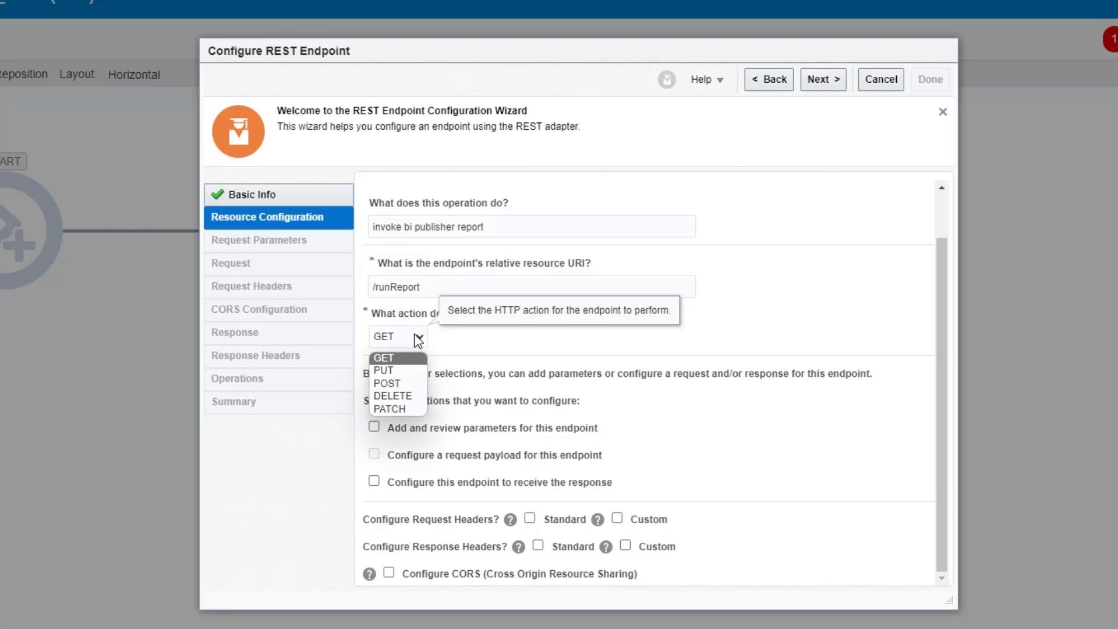
left_click(385, 382)
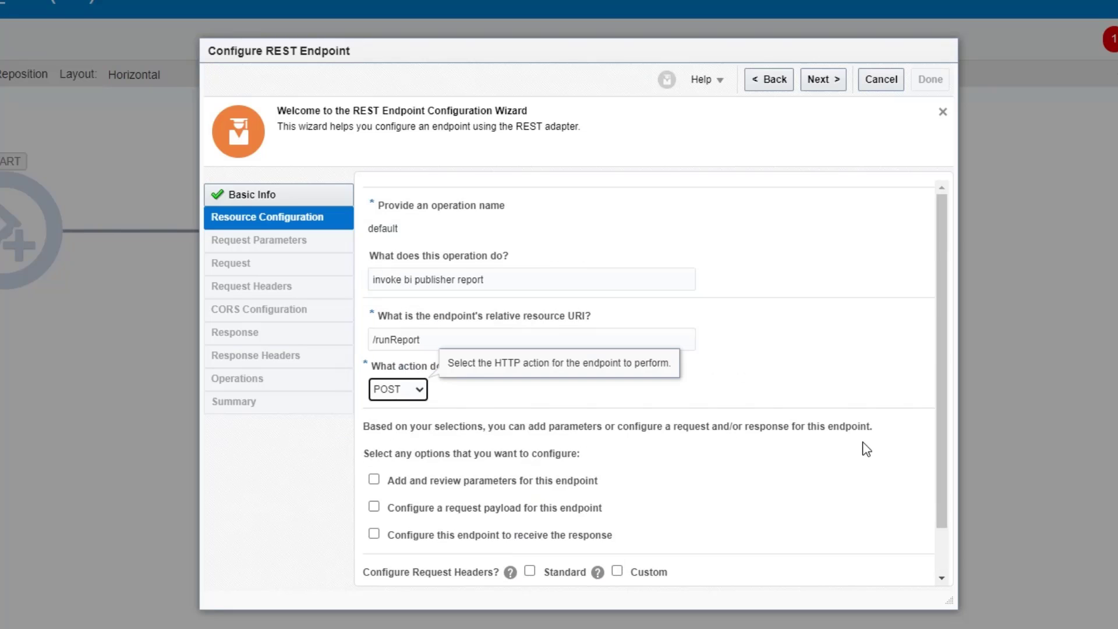
Enable a request payload and a response for the endpoint, and continue to the request payload configuration
scroll(863, 449, "down", 2)
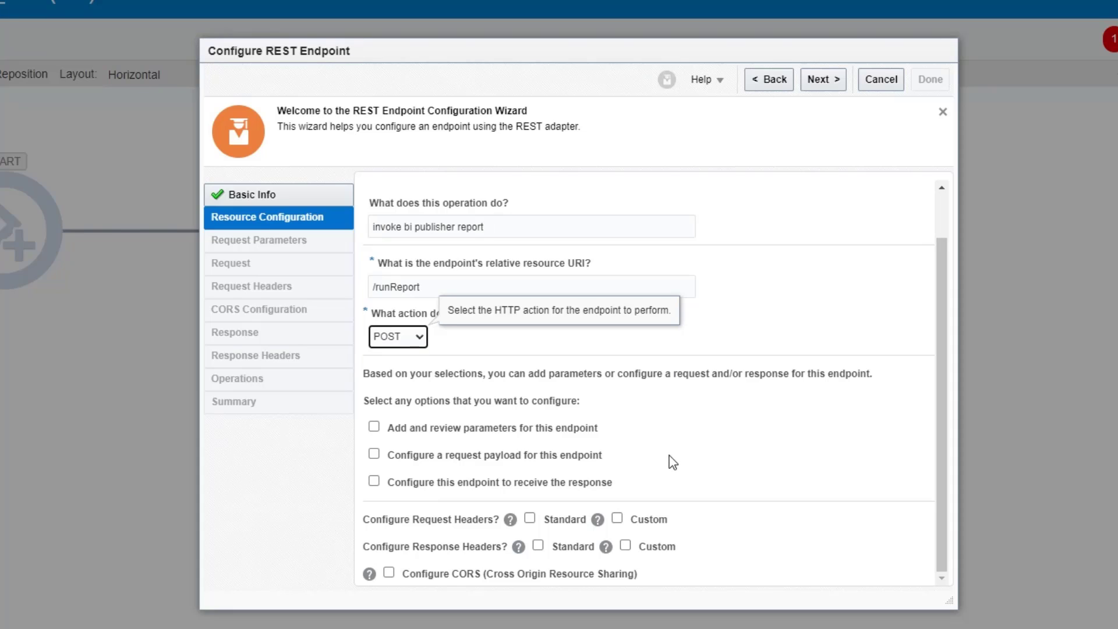
left_click(378, 457)
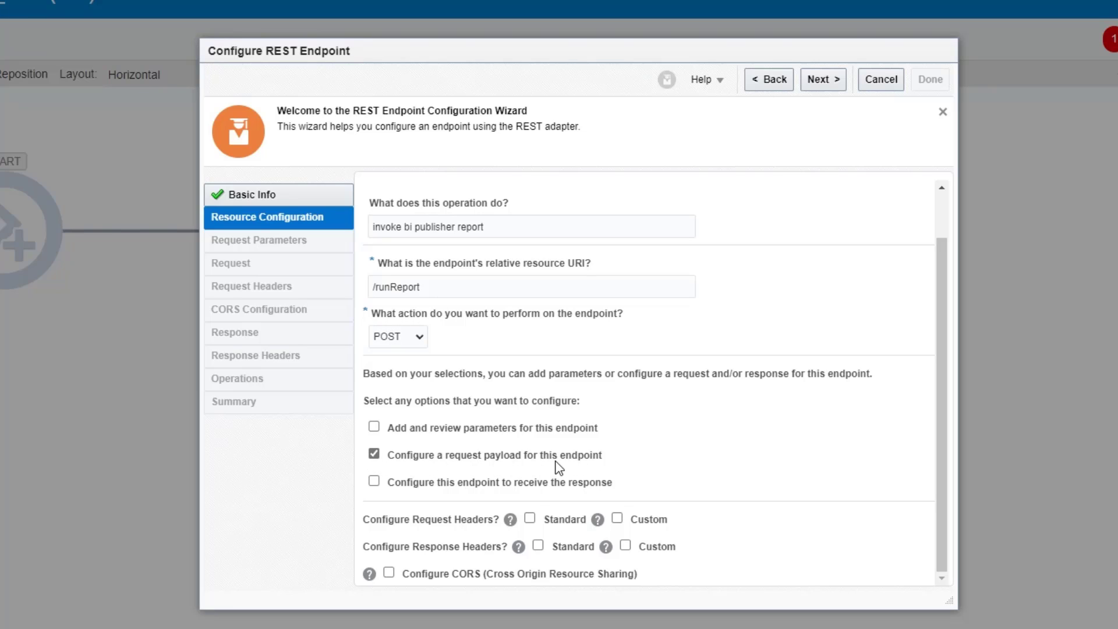
left_click(374, 482)
left_click(821, 80)
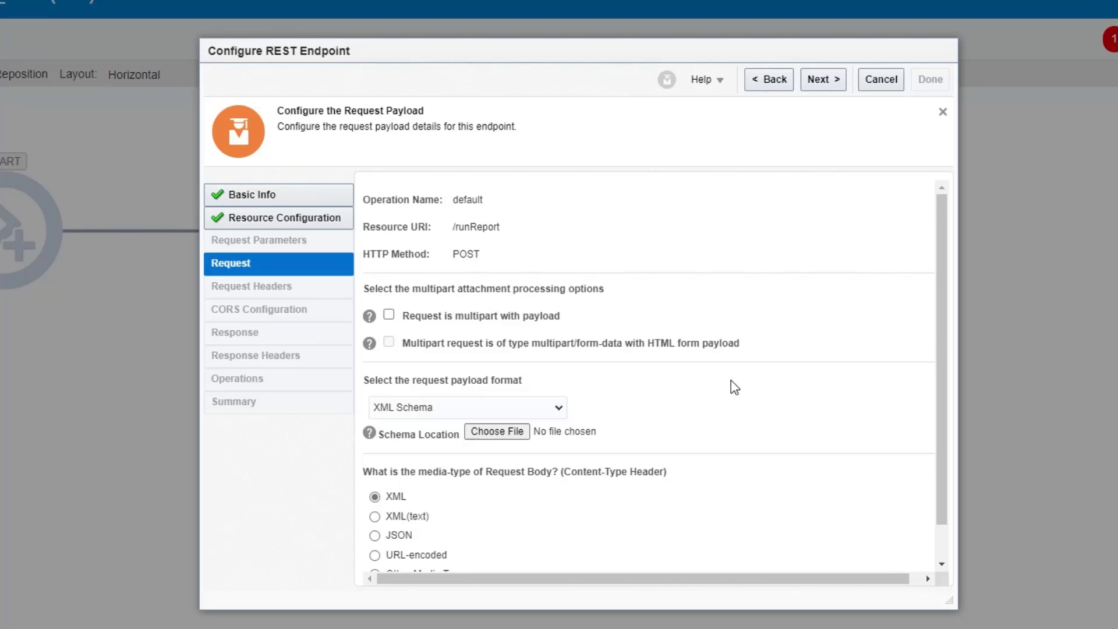
Set the request payload format to JSON Sample and open the inline sample entry
scroll(644, 365, "down", 1)
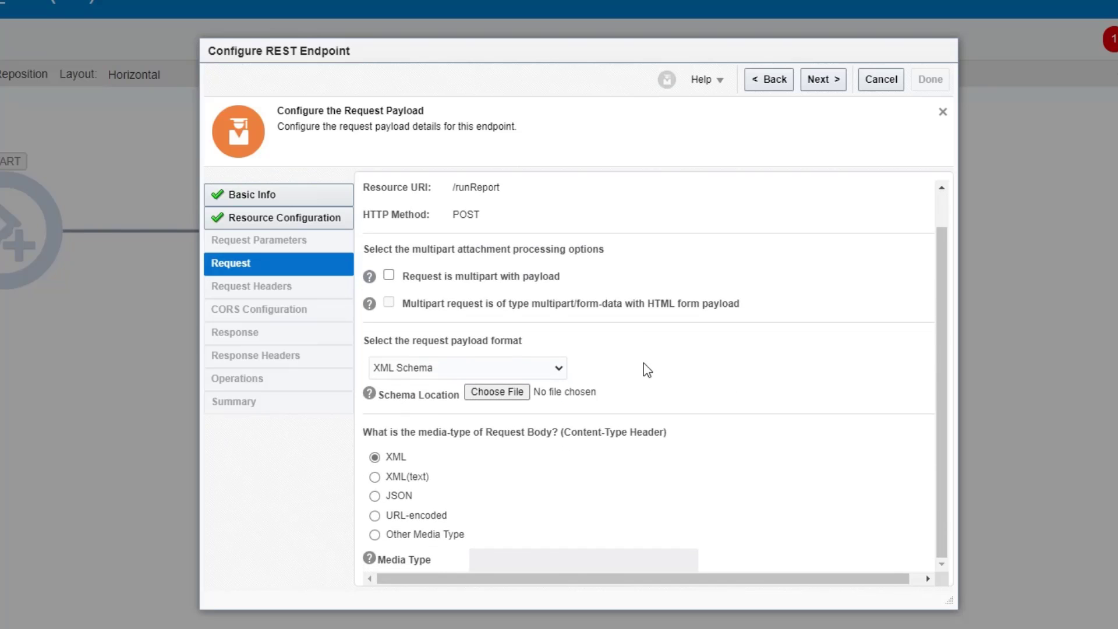
left_click(520, 369)
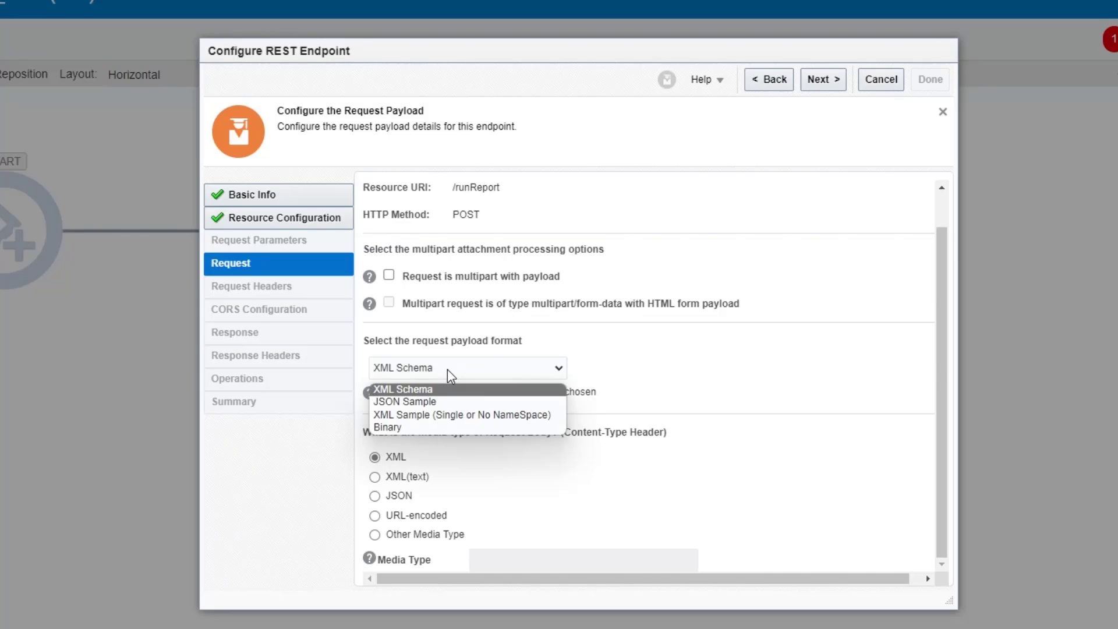
left_click(421, 402)
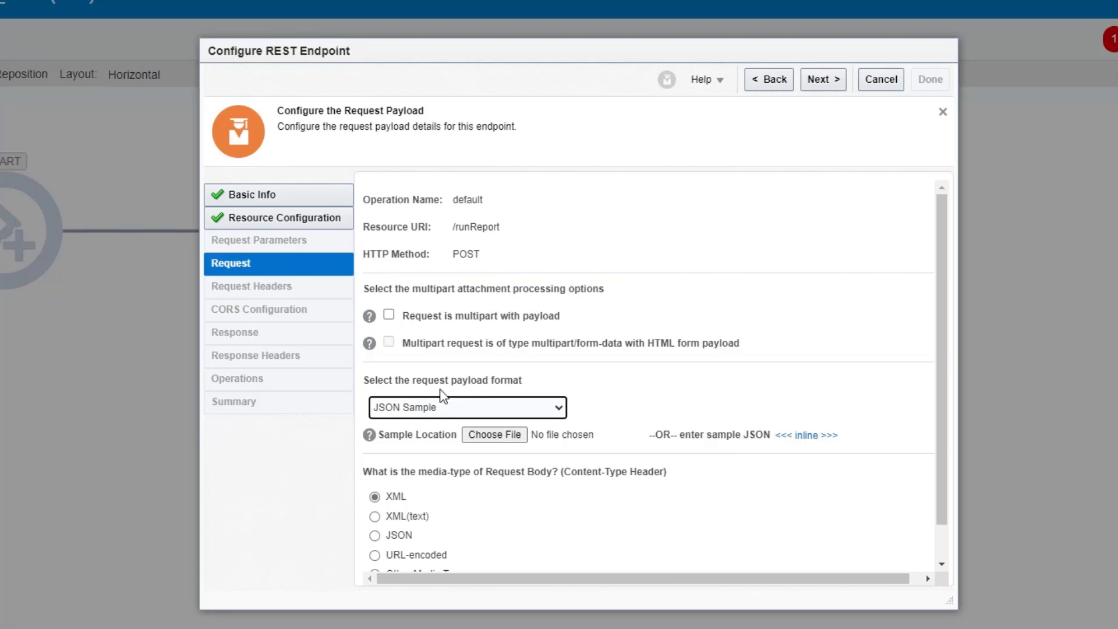
left_click(807, 441)
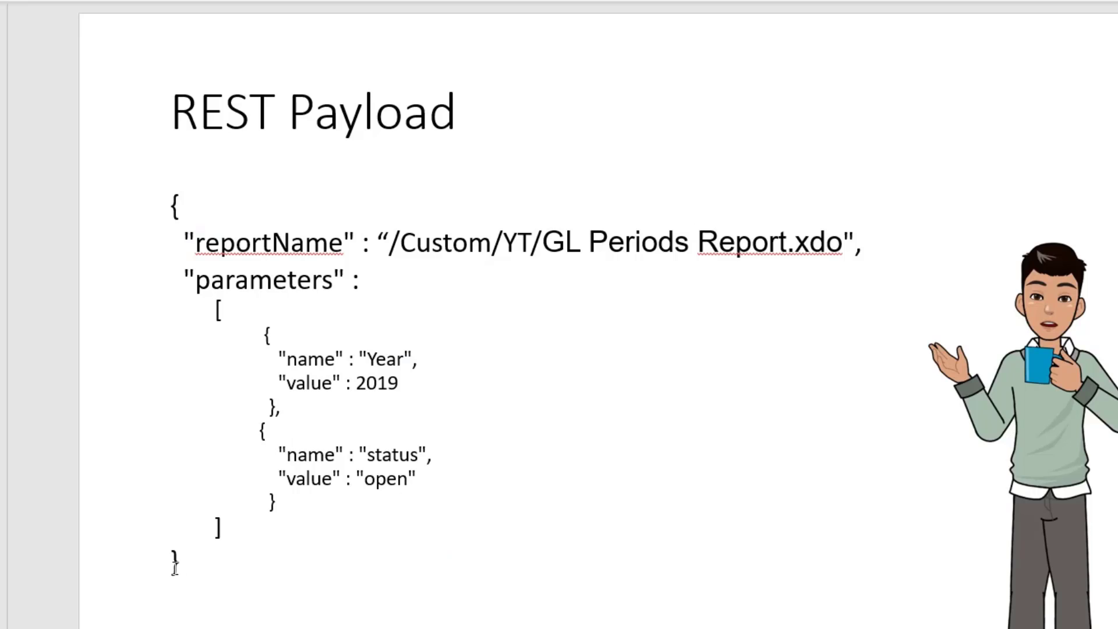
Copy the REST Payload JSON from the presentation slide and paste it as the request's inline sample JSON
left_click(179, 566)
left_click_drag(159, 481, 171, 212)
key("ctrl+c")
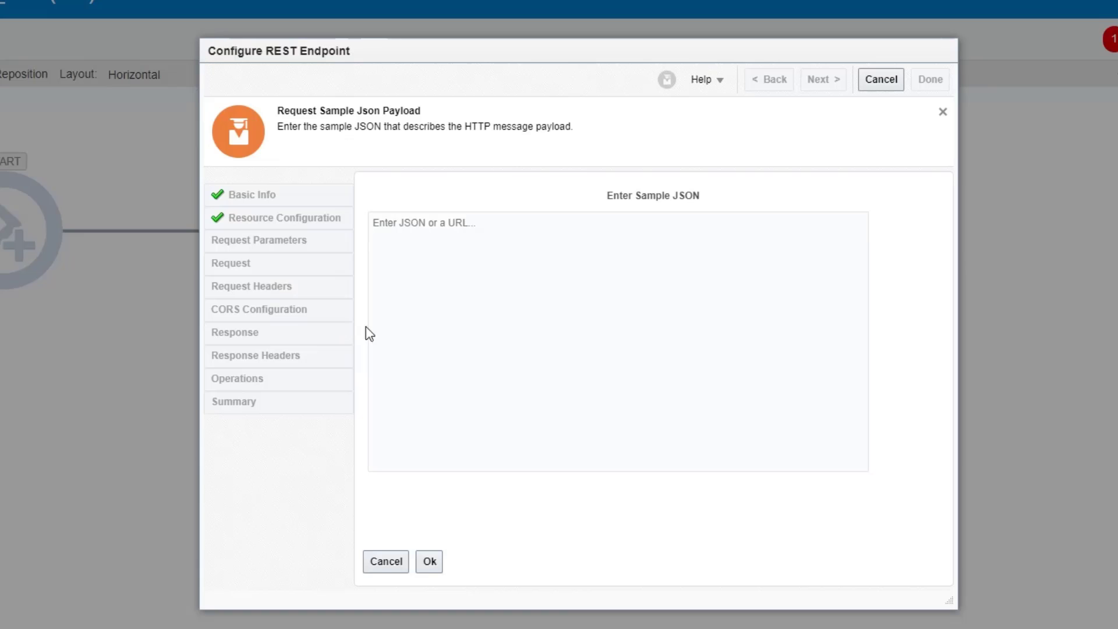
left_click(606, 319)
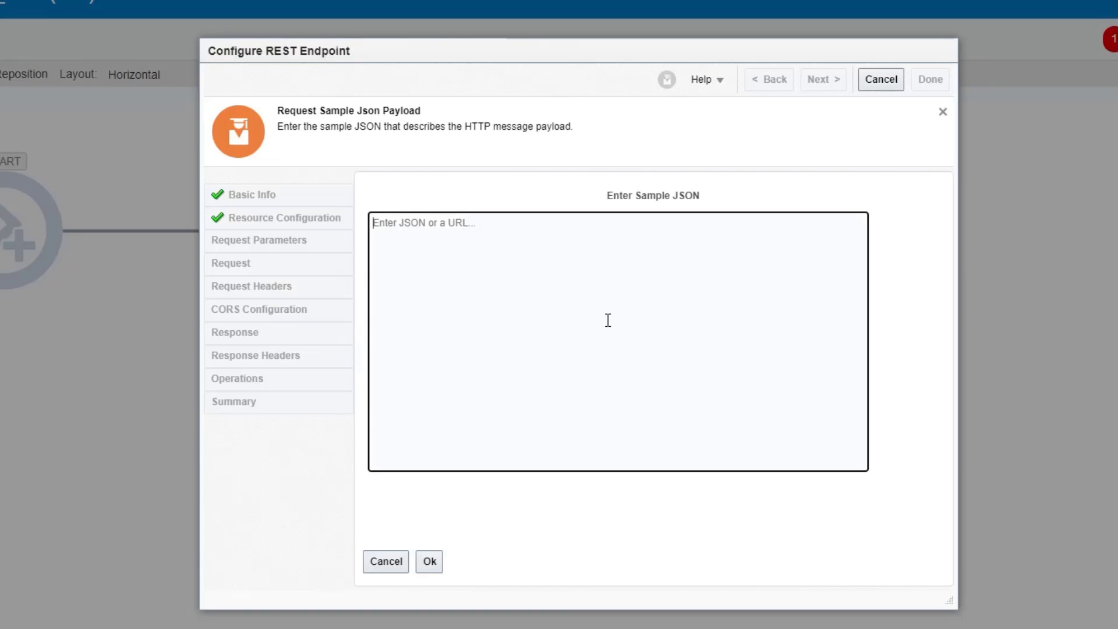
key("ctrl+v")
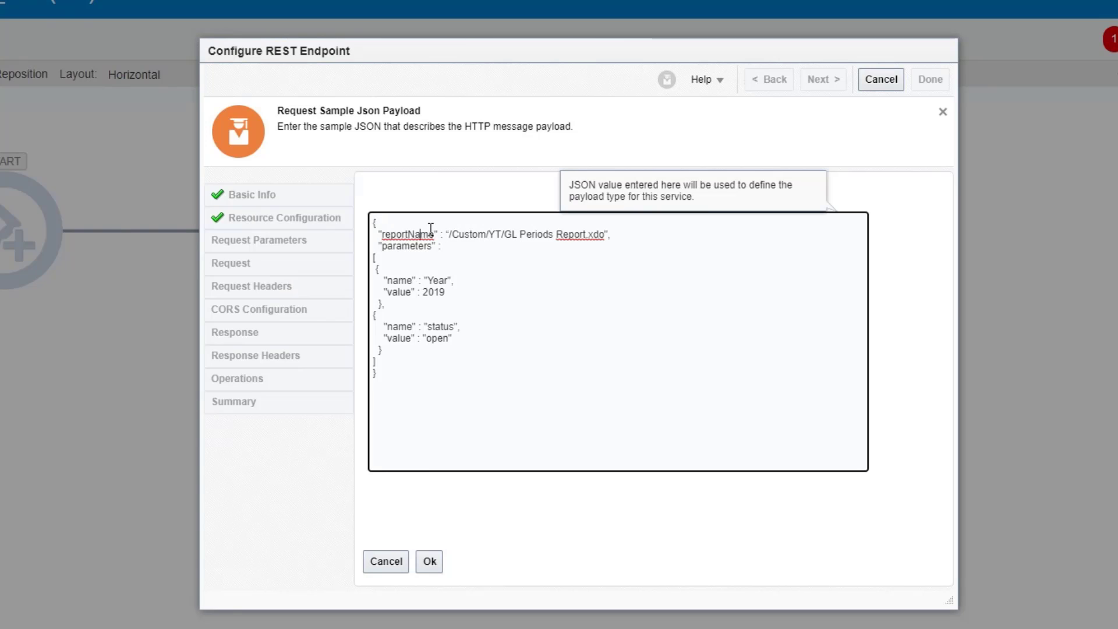
left_click(408, 235)
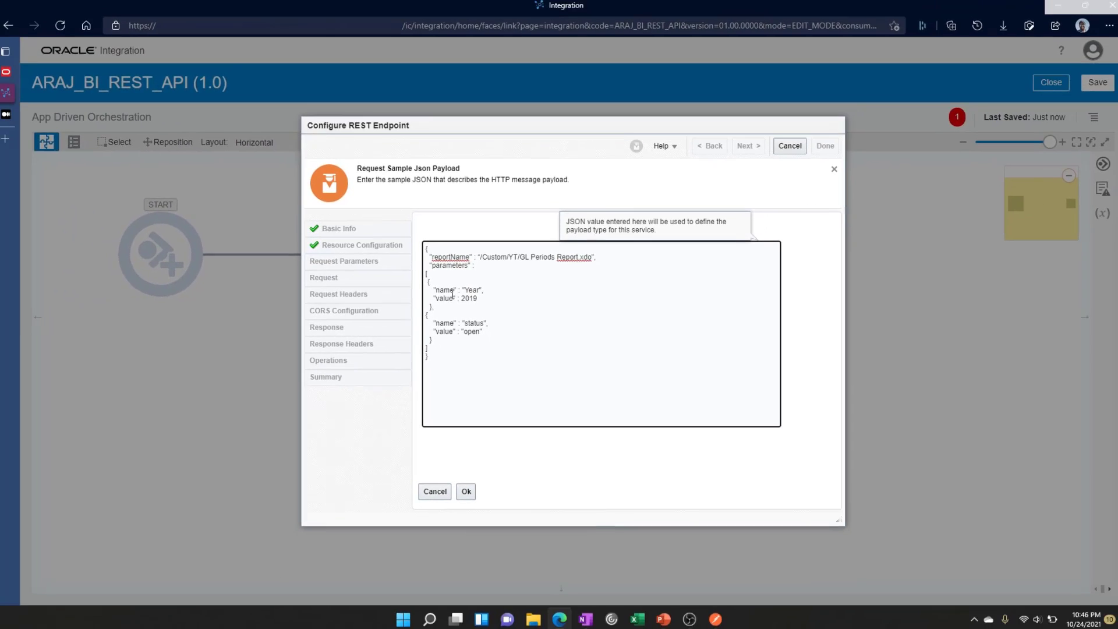
Switch to the Oracle BI Catalog, open the GL_Periods_DM data model to check its parameter names, and return to the integration
mouse_move(23, 166)
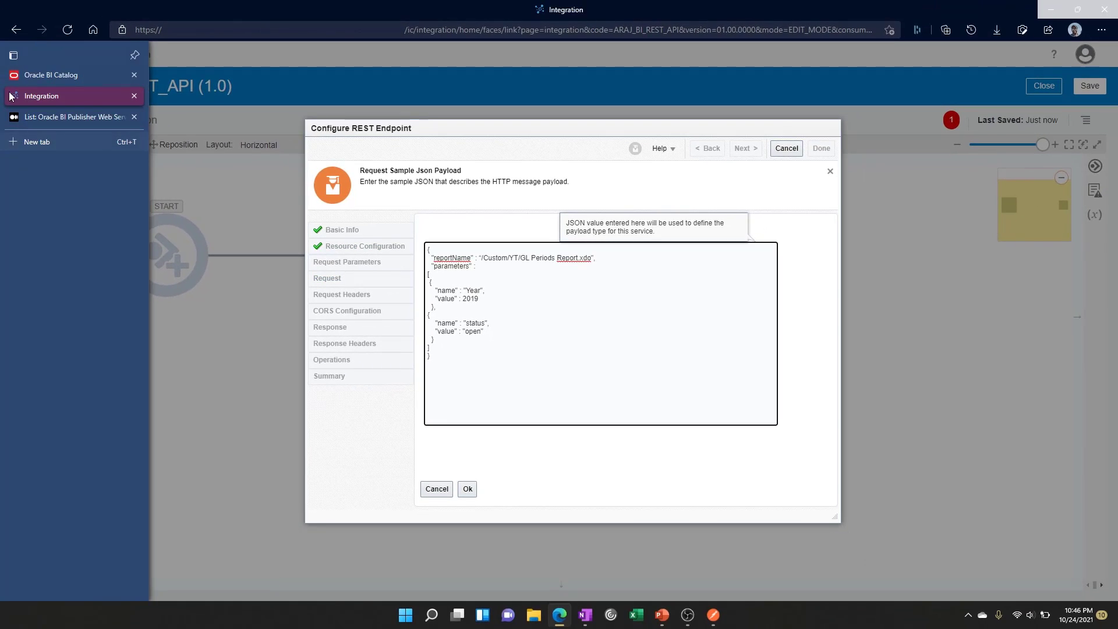
left_click(47, 78)
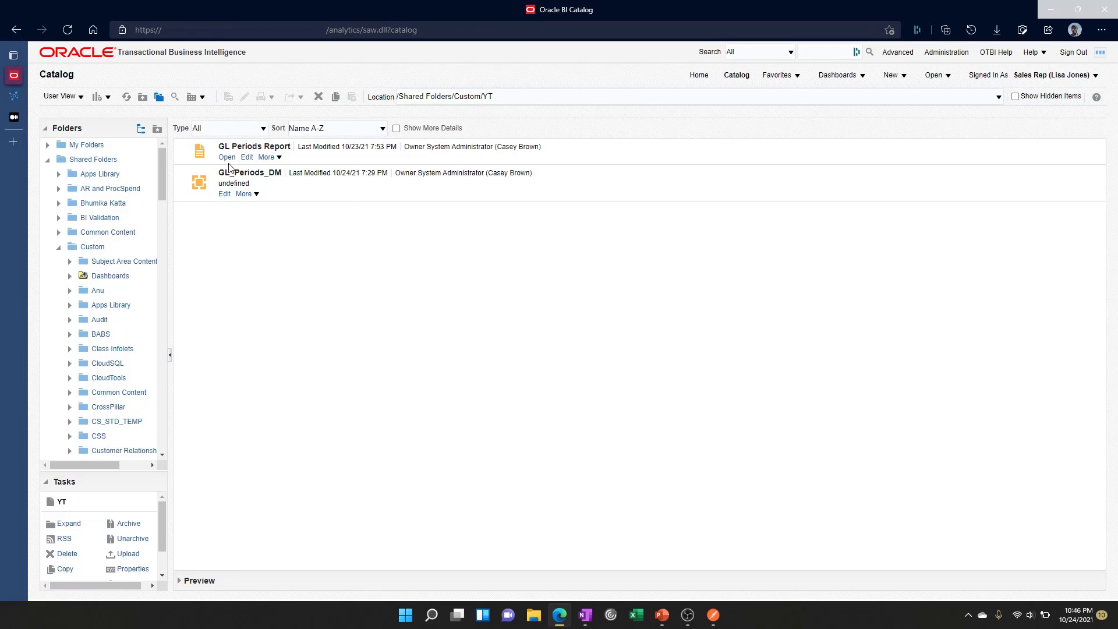
left_click(224, 194)
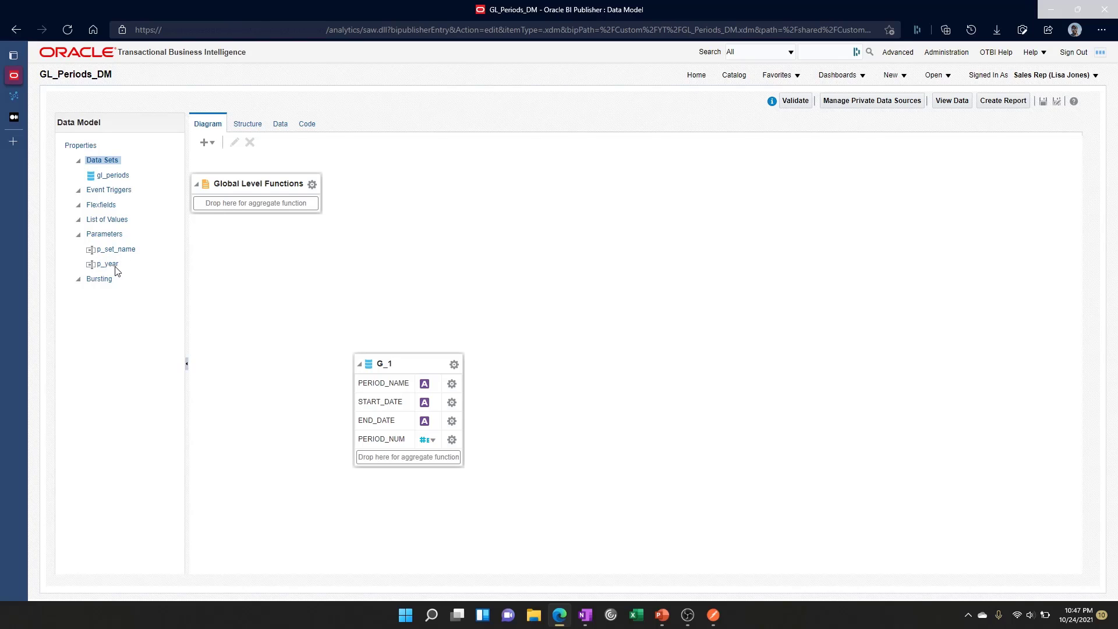
left_click(17, 100)
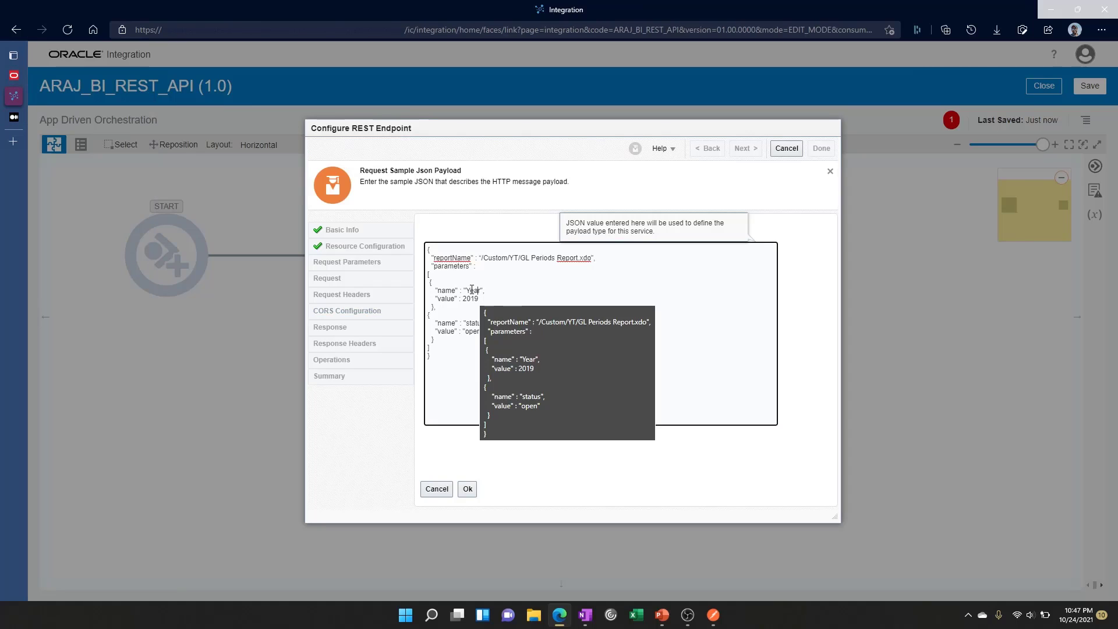
Rename the two parameters in the request sample JSON to p_year and p_set_name
left_click(464, 290)
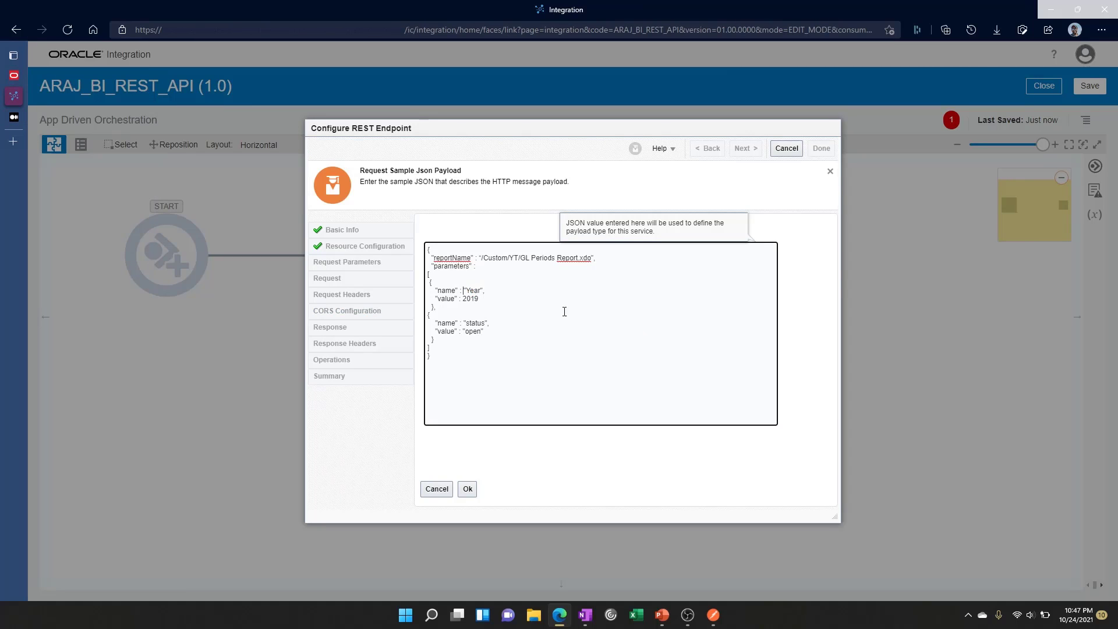
key("Delete")
type("p_y")
left_click_drag(466, 322, 485, 322)
type("p_set_name")
Set the sample values to "Corp Annual" for p_set_name and "2020" for p_year, and accept the request JSON
left_click(471, 331)
type("Corp Annual")
left_click_drag(470, 301, 479, 301)
type("2020\"")
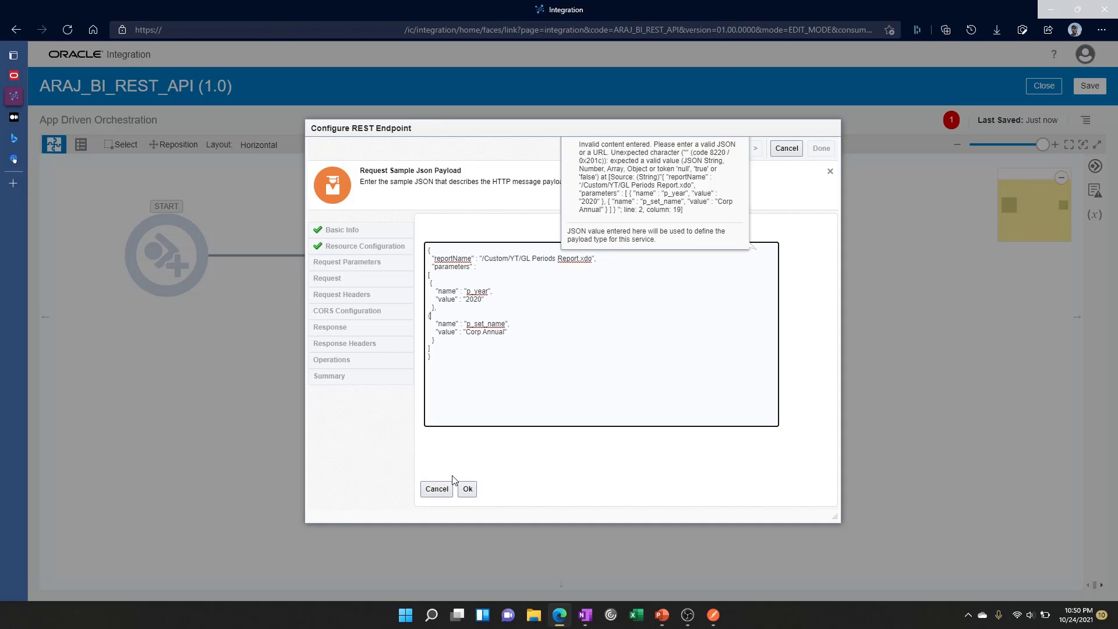
left_click(468, 489)
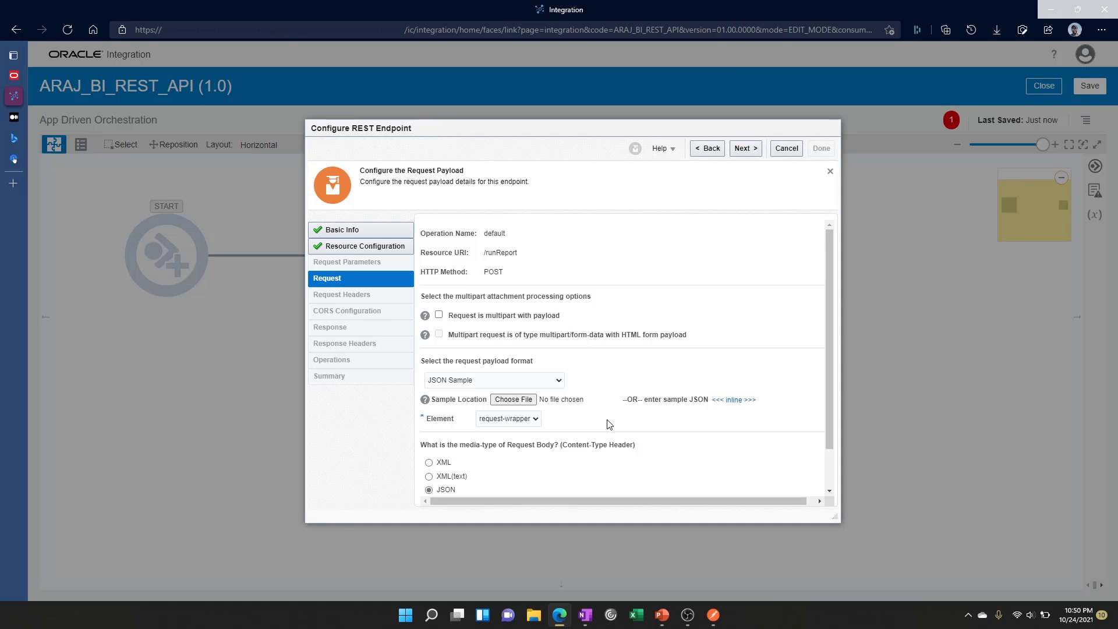
Reopen the inline request sample, review its reportName and parameters elements, and accept it
left_click(738, 399)
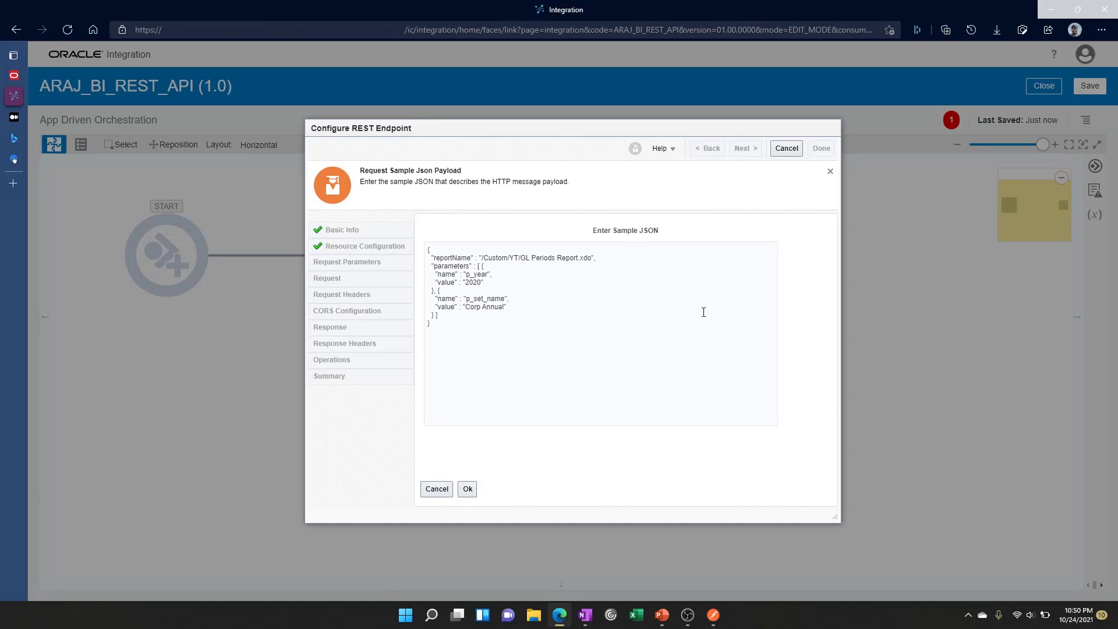
double_click(449, 257)
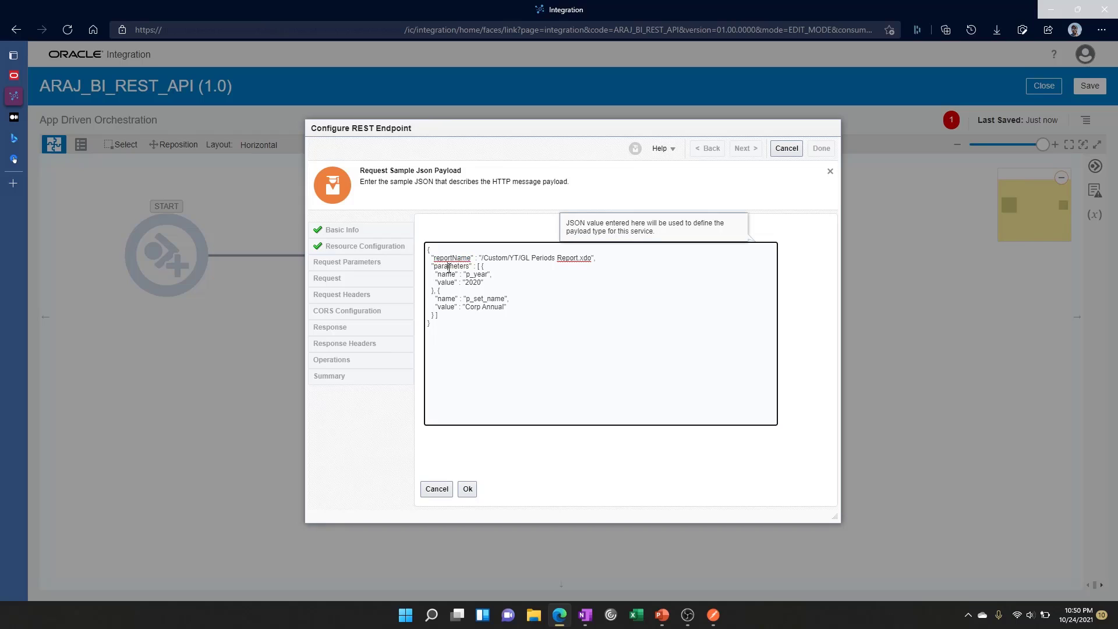
double_click(445, 266)
left_click(477, 267)
left_click(467, 489)
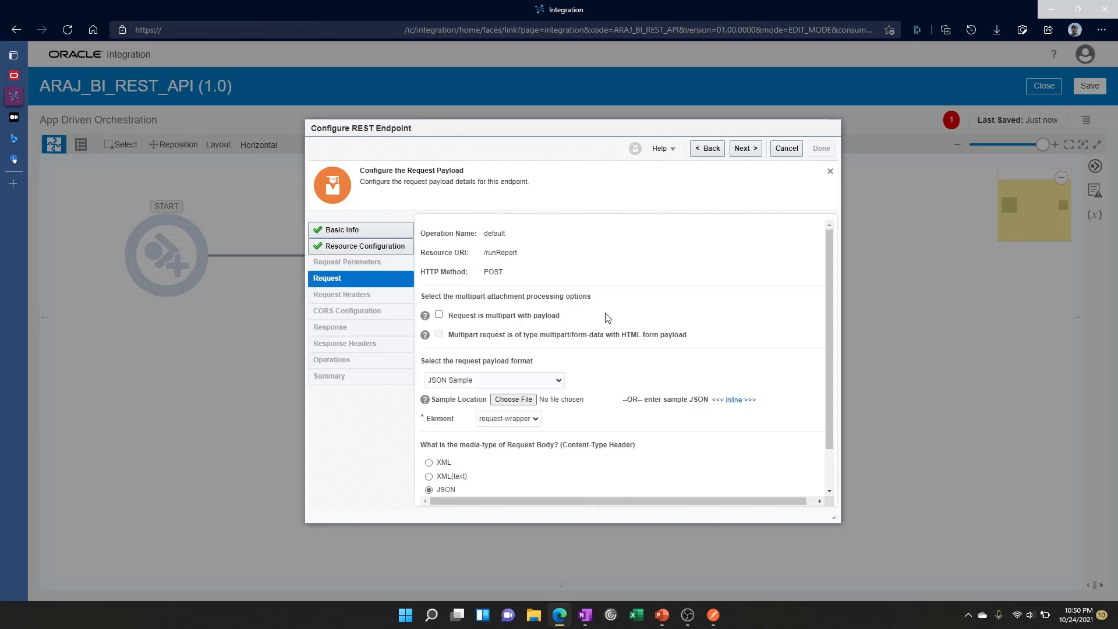
Continue to the response payload configuration, set its format to JSON Sample, and open the inline sample entry
scroll(690, 305, "down", 1)
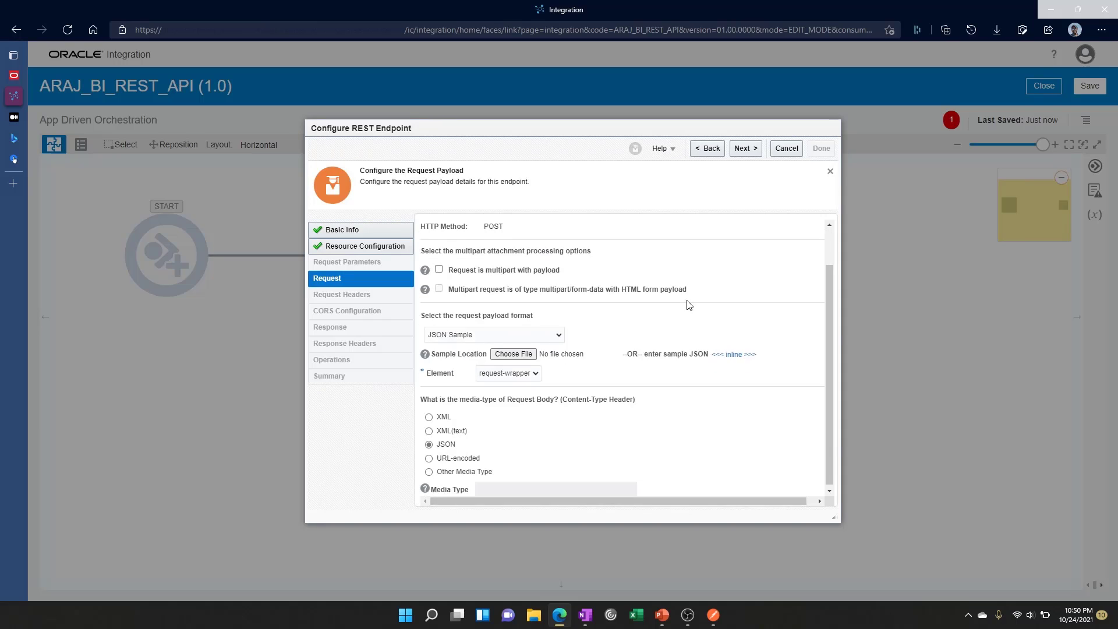
left_click(745, 148)
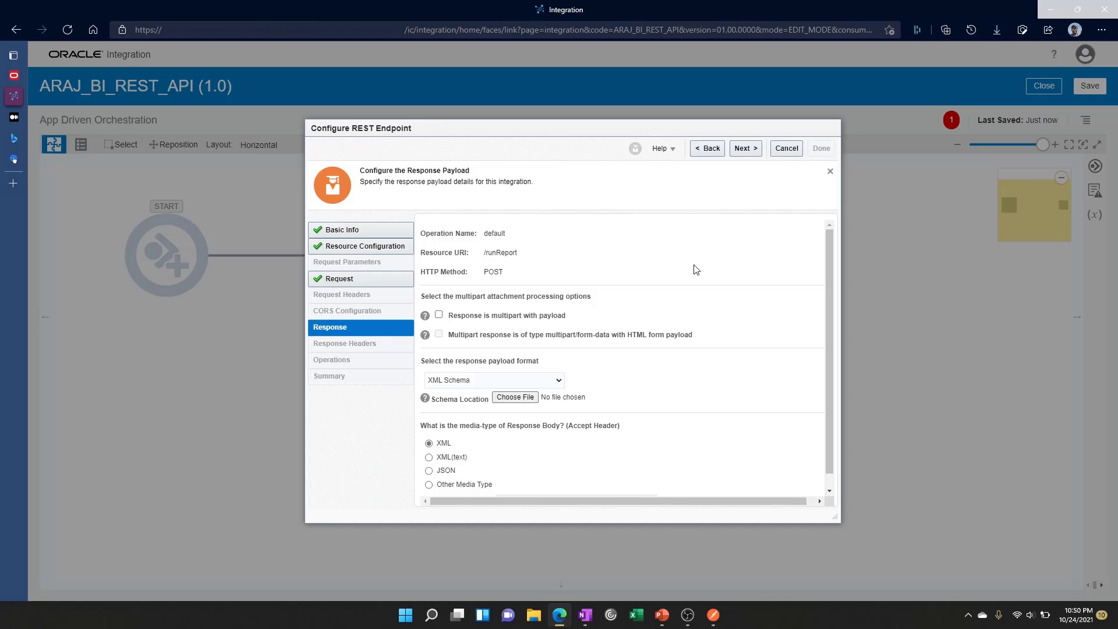
left_click(559, 381)
left_click(451, 402)
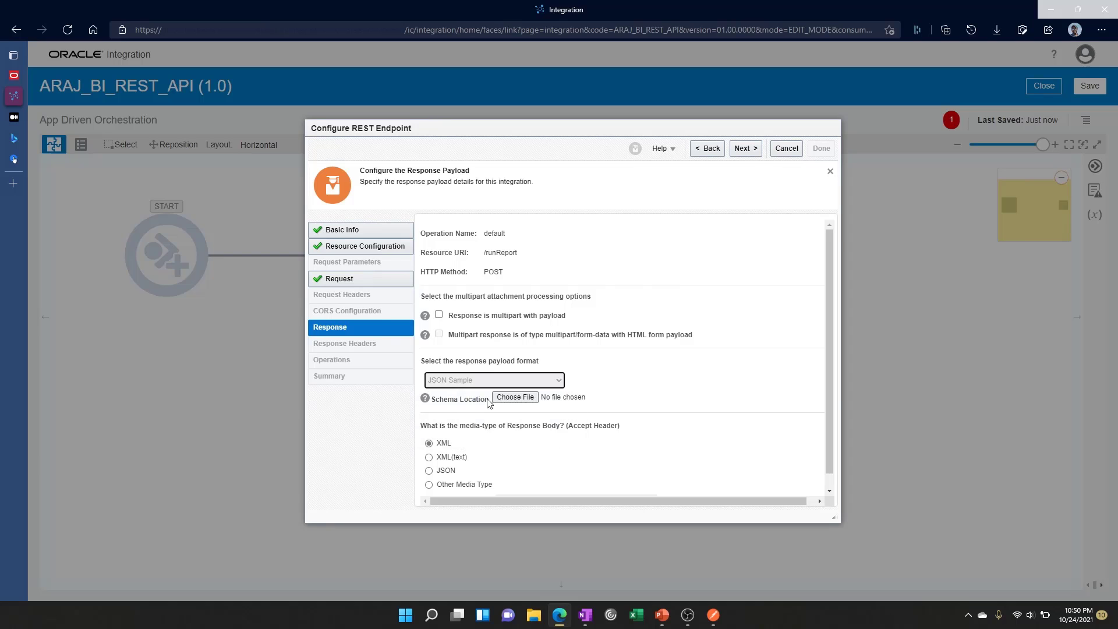
left_click(734, 400)
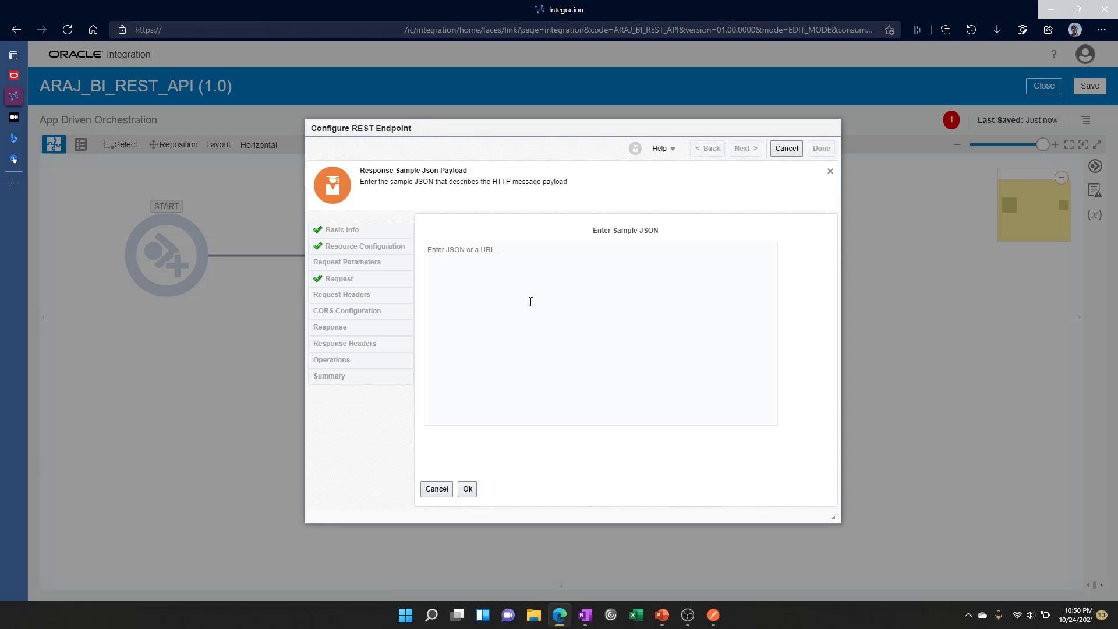
Start the response sample JSON as an object containing a "status" field with the value true
type("{")
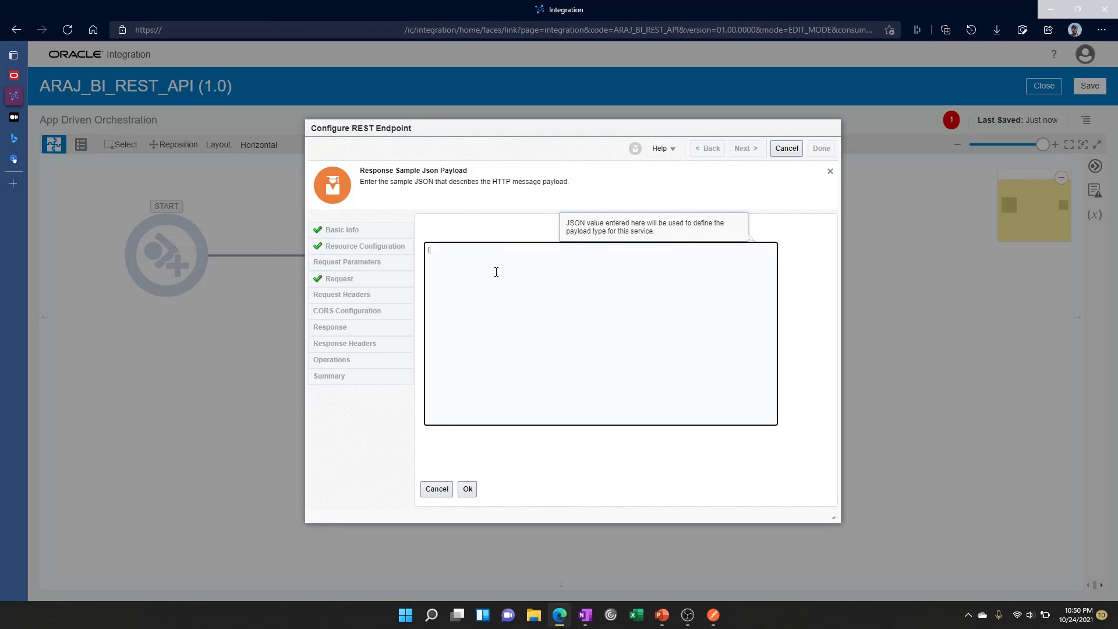
key("Return")
key("Return")
type("}")
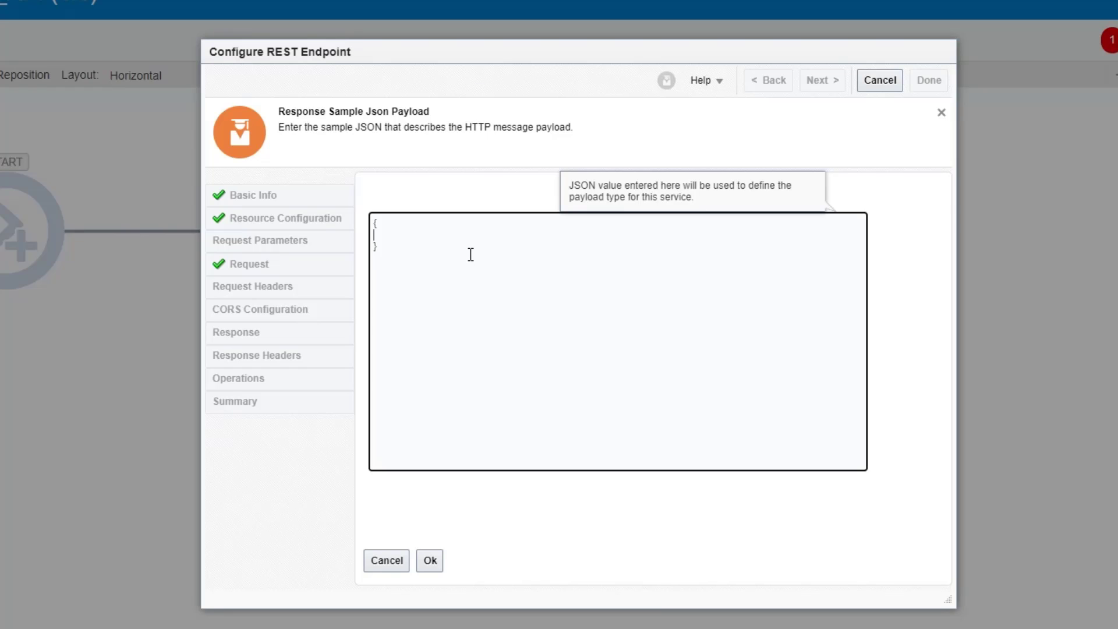
type("\"status\":")
key("End")
key("BackSpace")
type("true,")
Add a "fileDirectory" field with the value "/out" to the response sample JSON
key("Return")
type("\"fileDire")
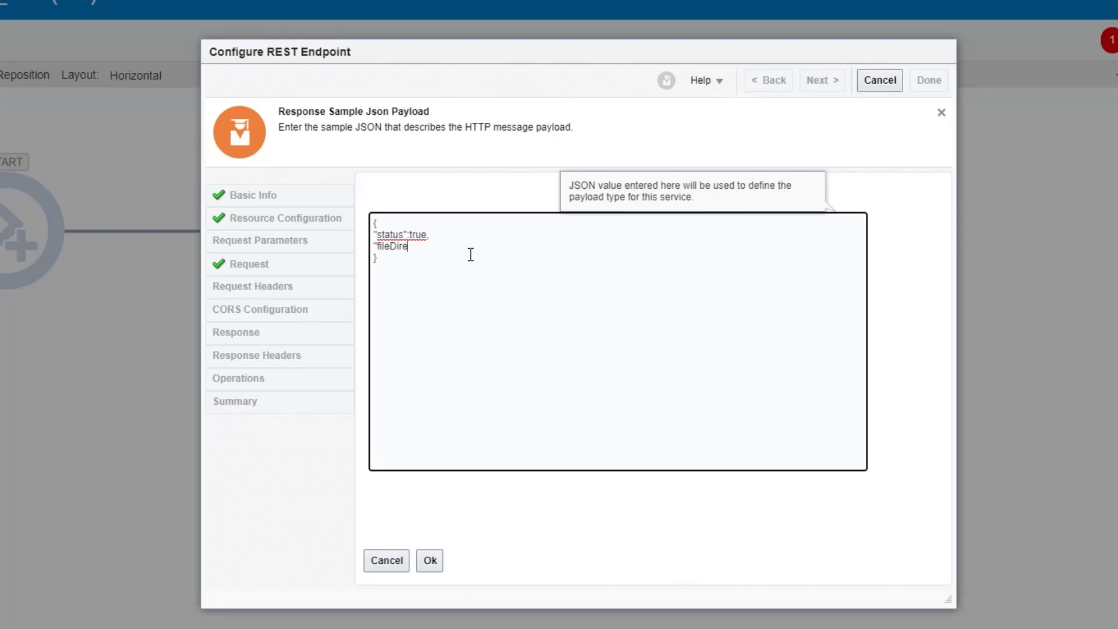
type("ctory\":")
key("BackSpace")
key("BackSpace")
type("\":\"\"")
type("/out")
type(",")
Add a "fileName" field with the value "GLPeriods.csv" to the response sample JSON
key("Return")
key("BackSpace")
key("BackSpace")
type("\"fileName")
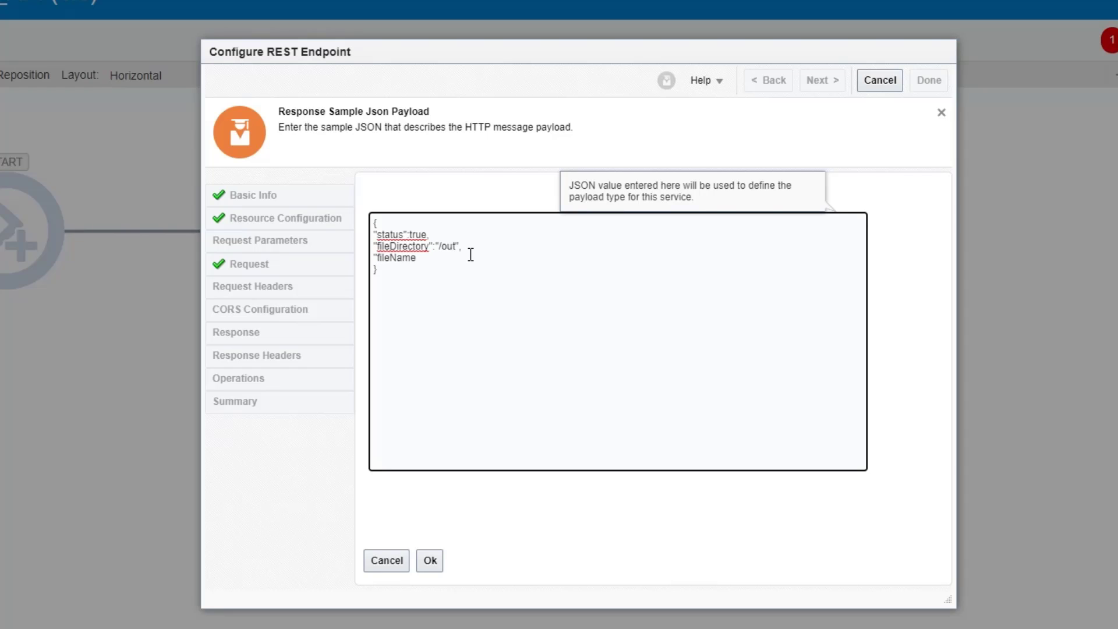
type("\":\"")
type("GLPer")
type("iods.c")
type(".csv")
Review the status, fileDirectory and fileName fields in the response sample JSON
double_click(393, 234)
left_click(423, 234)
double_click(422, 235)
double_click(387, 247)
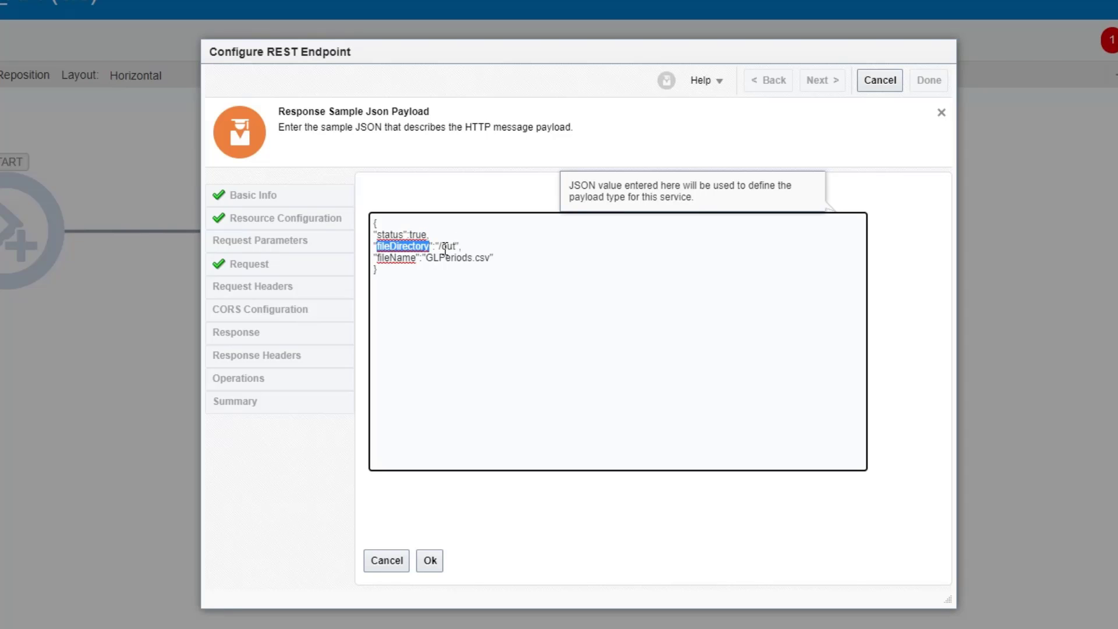
left_click(398, 260)
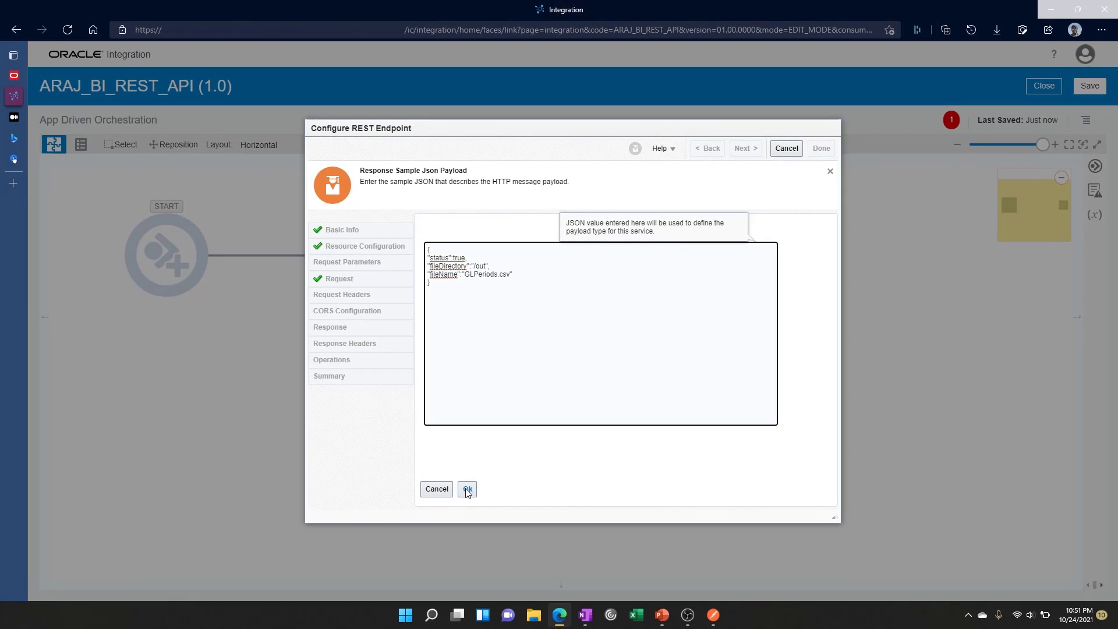
Accept the response sample JSON and finish the REST endpoint configuration
left_click(430, 560)
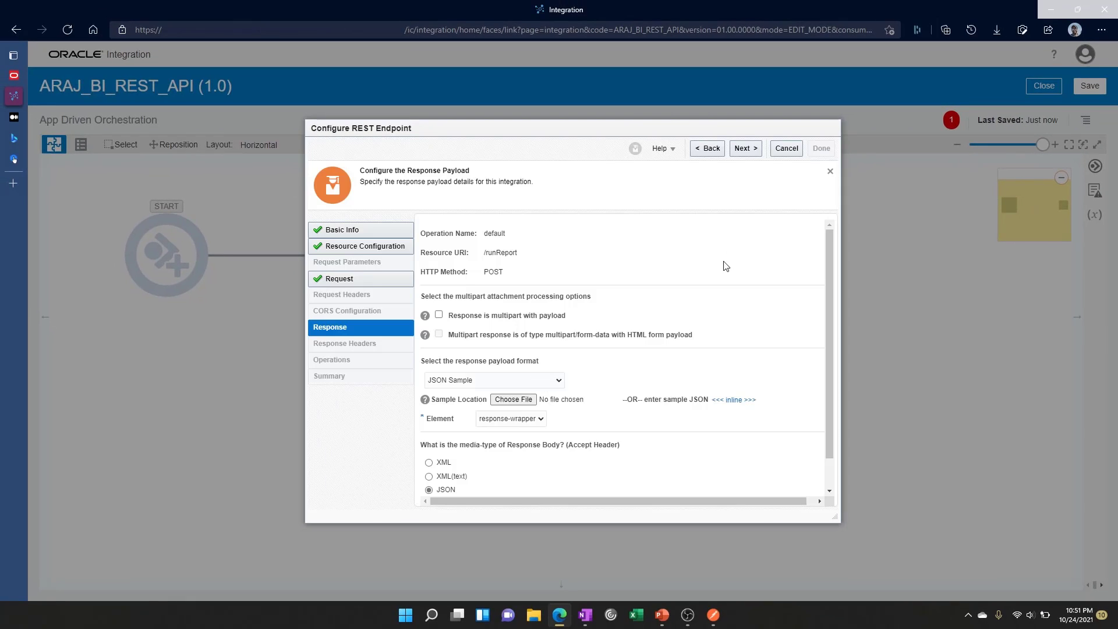
left_click(745, 148)
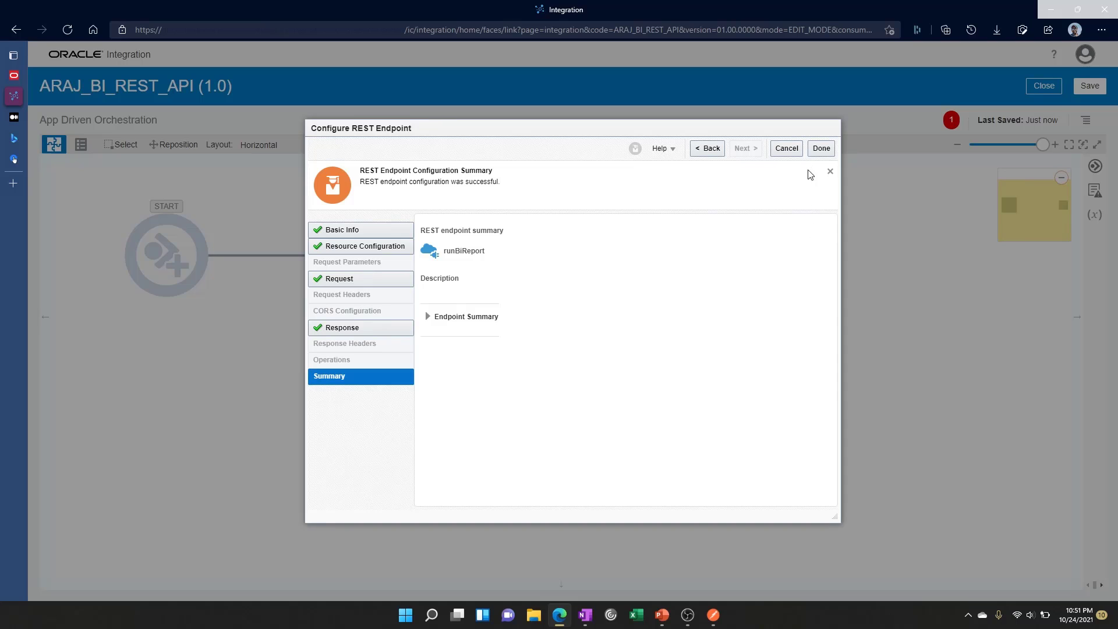
left_click(821, 148)
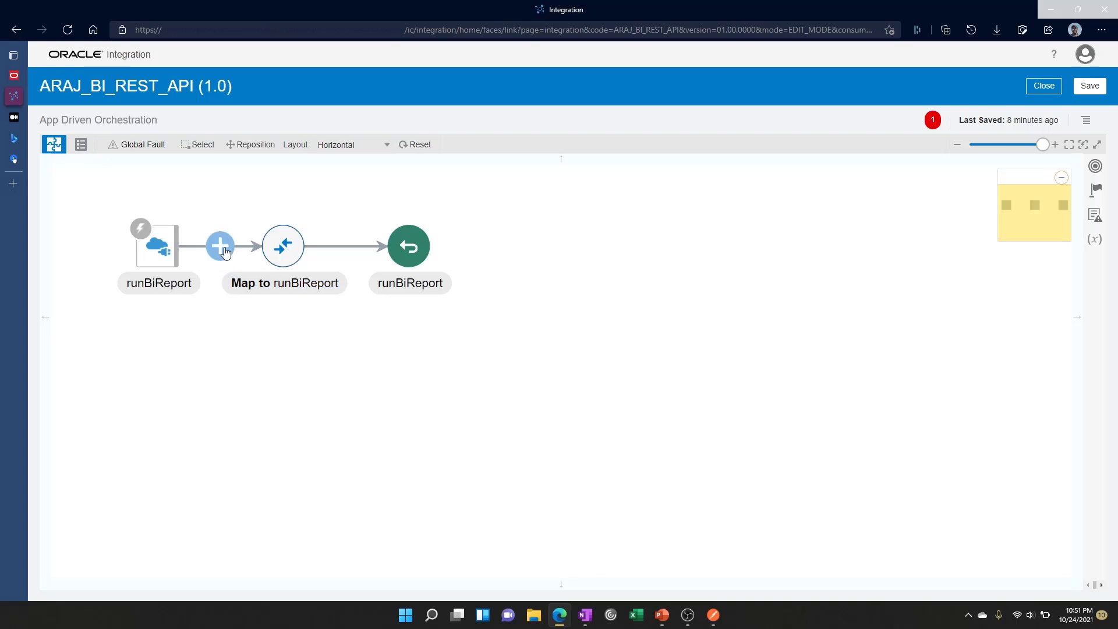
Add an invoke of the ARAJ_INVOKE_BI_WS SOAP connection between Map to runBiReport and the final runBiReport response
mouse_move(344, 248)
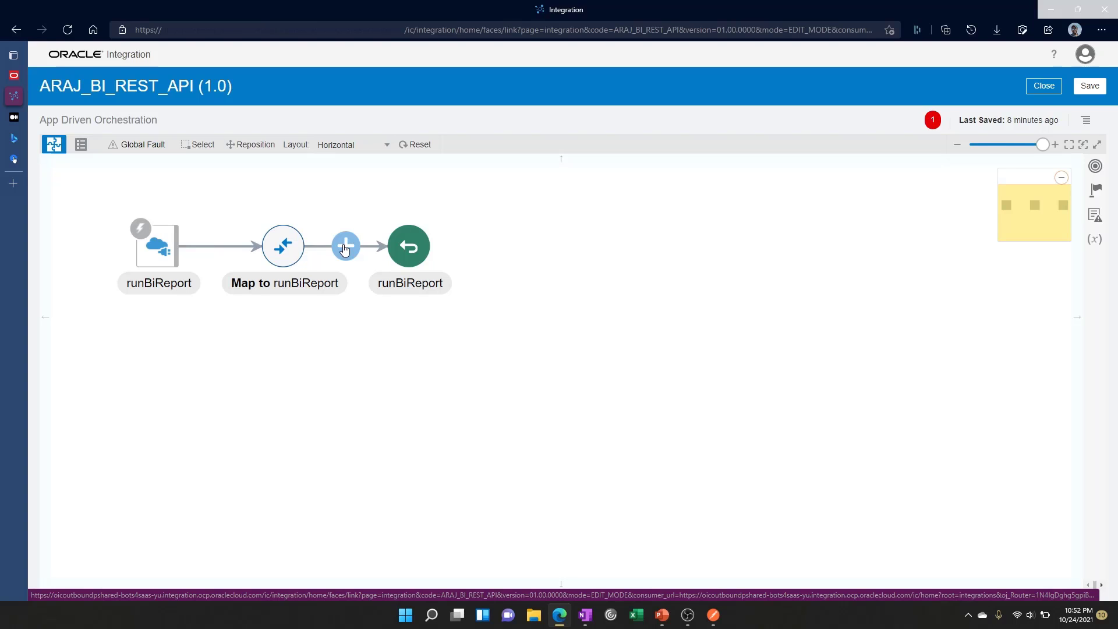
left_click(344, 248)
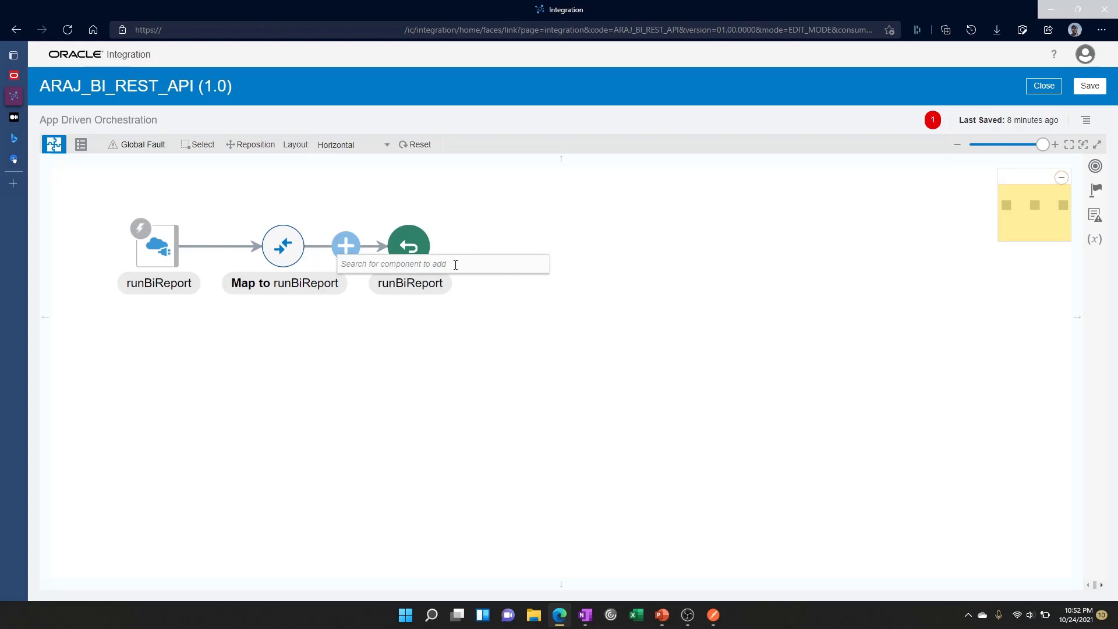
type("araj")
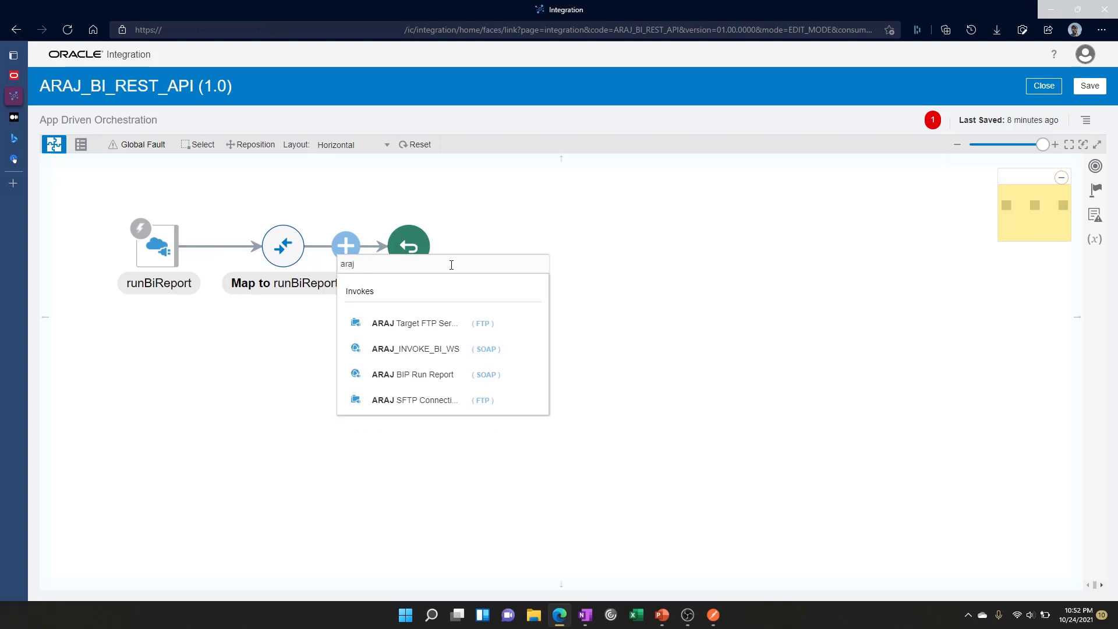
left_click(458, 350)
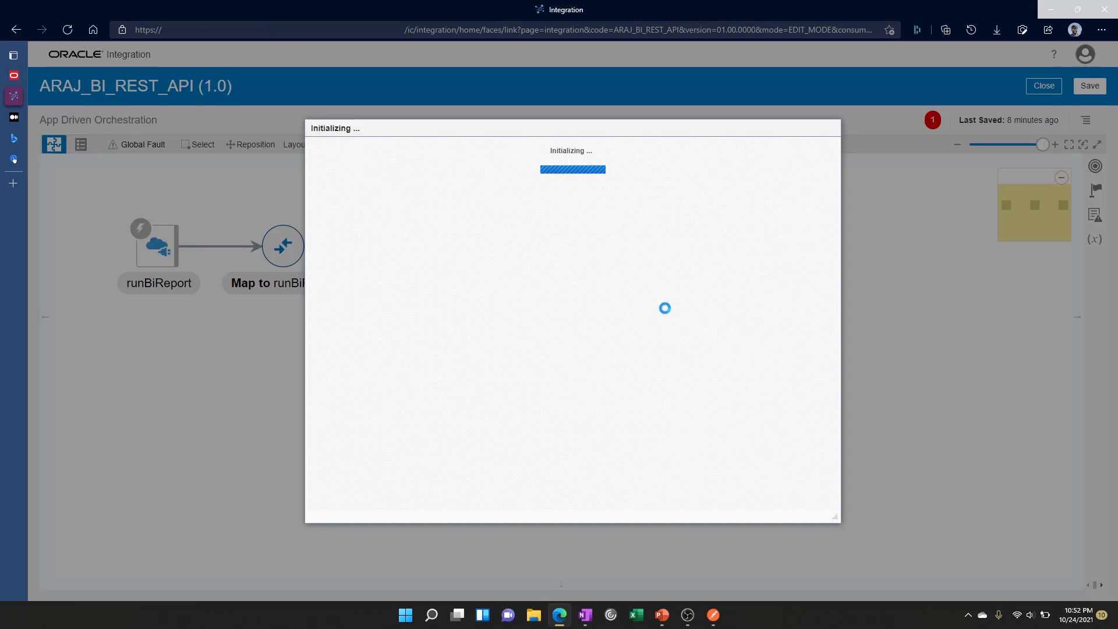
Name the SOAP endpoint invokeBIReport, leave its description empty, and continue to the operation selection
left_click(516, 250)
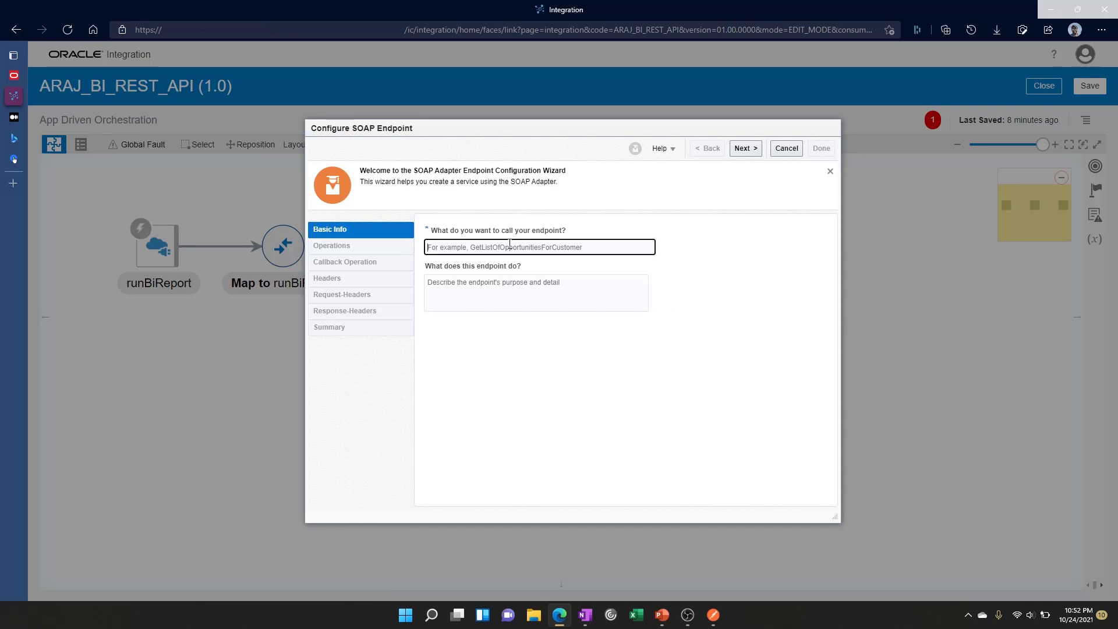
type("inmb")
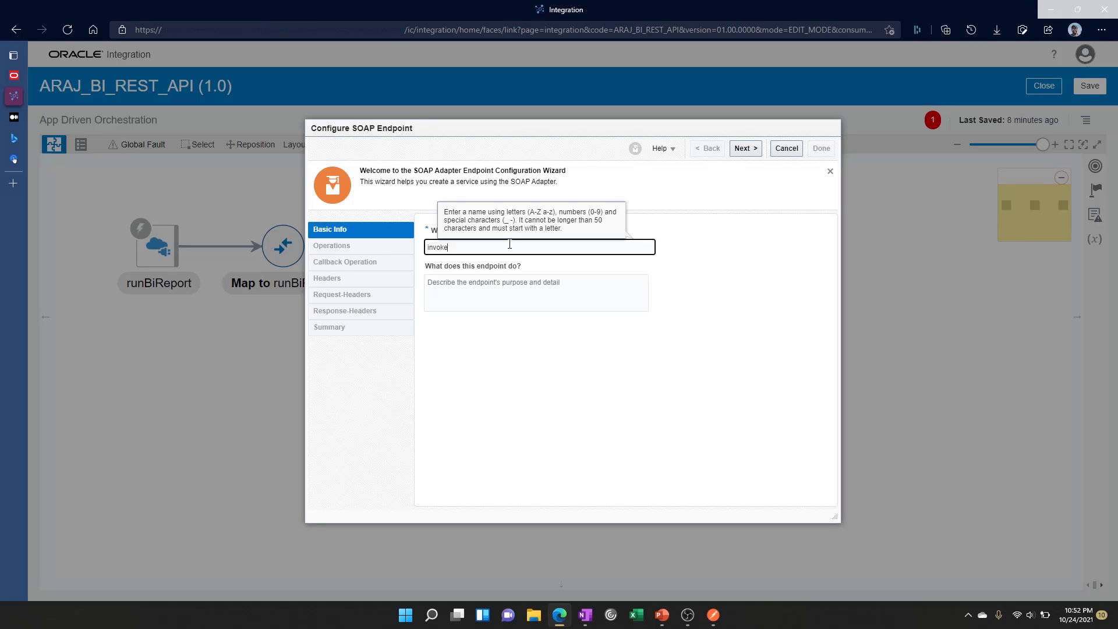
type("eport")
left_click(556, 295)
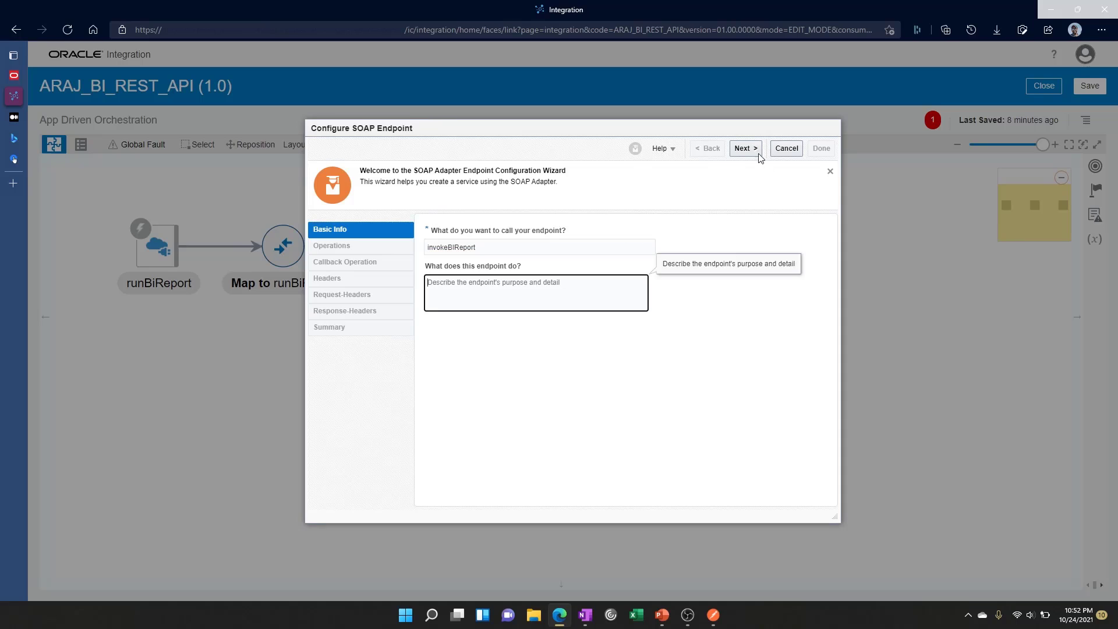
left_click(745, 148)
Set the SOAP endpoint to the runReport operation with attachments accepted in the response, and finish its configuration
left_click(576, 270)
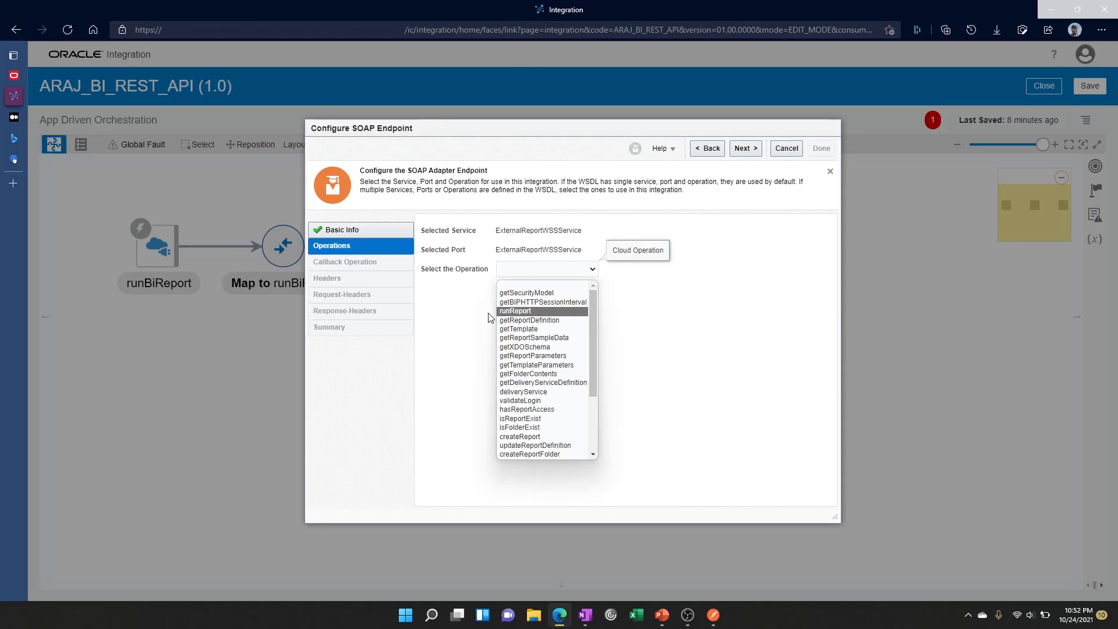
left_click(516, 312)
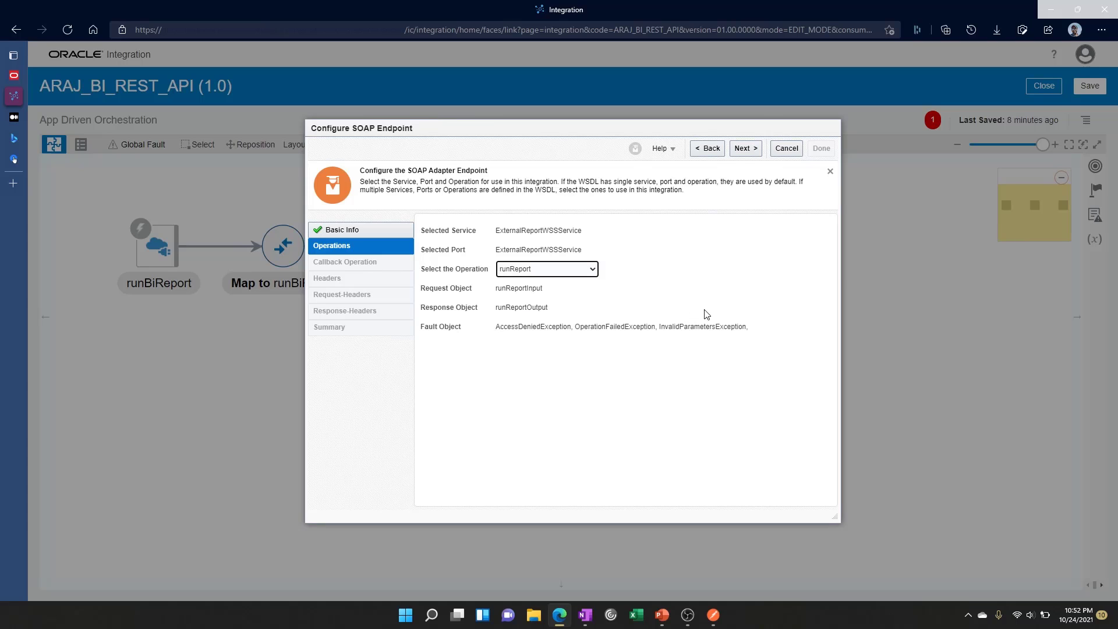
left_click(744, 149)
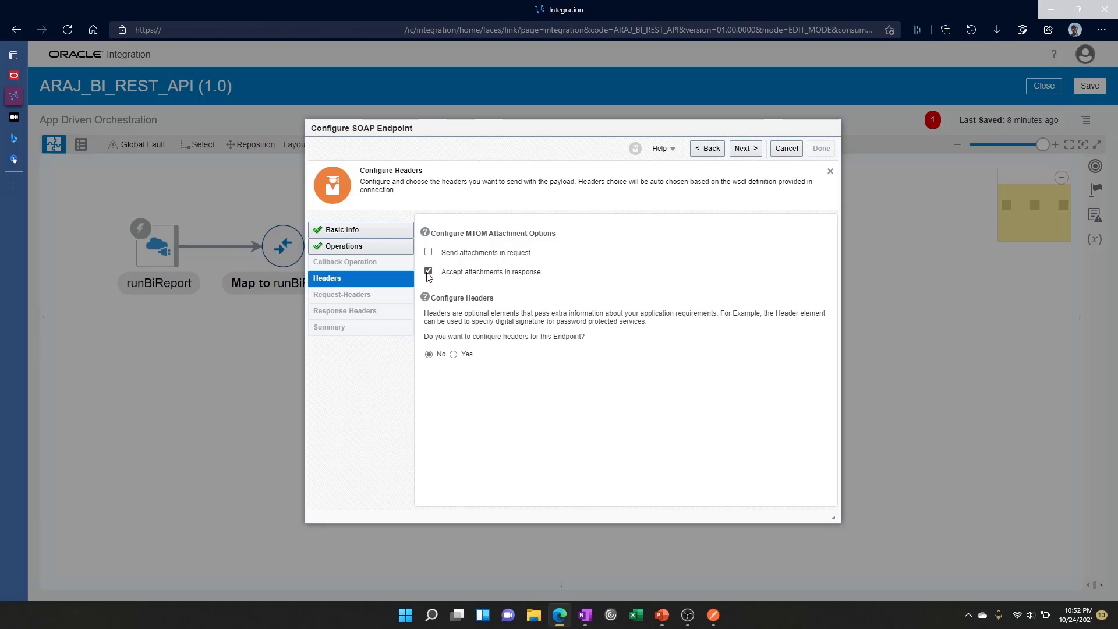
left_click(744, 149)
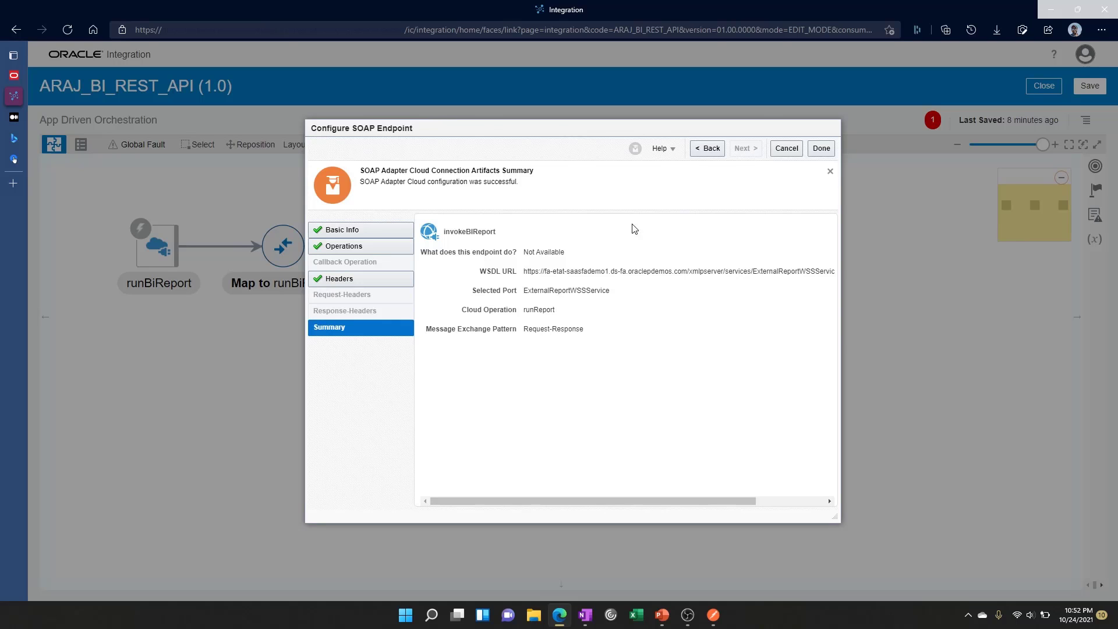
left_click(821, 148)
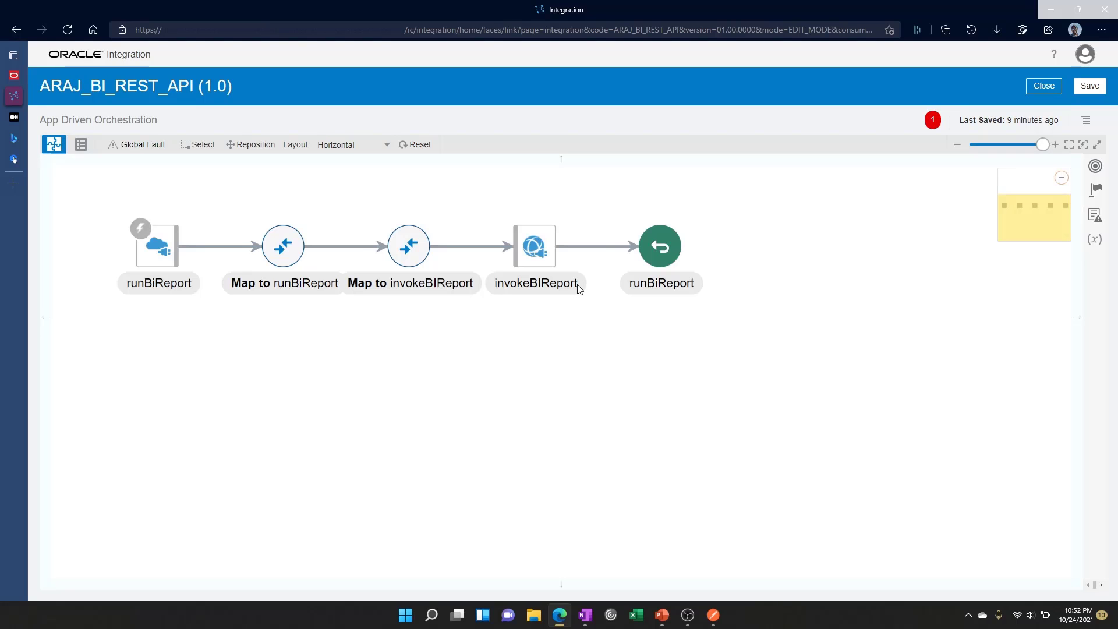
Delete the Map to runBiReport action from the orchestration
left_click(298, 255)
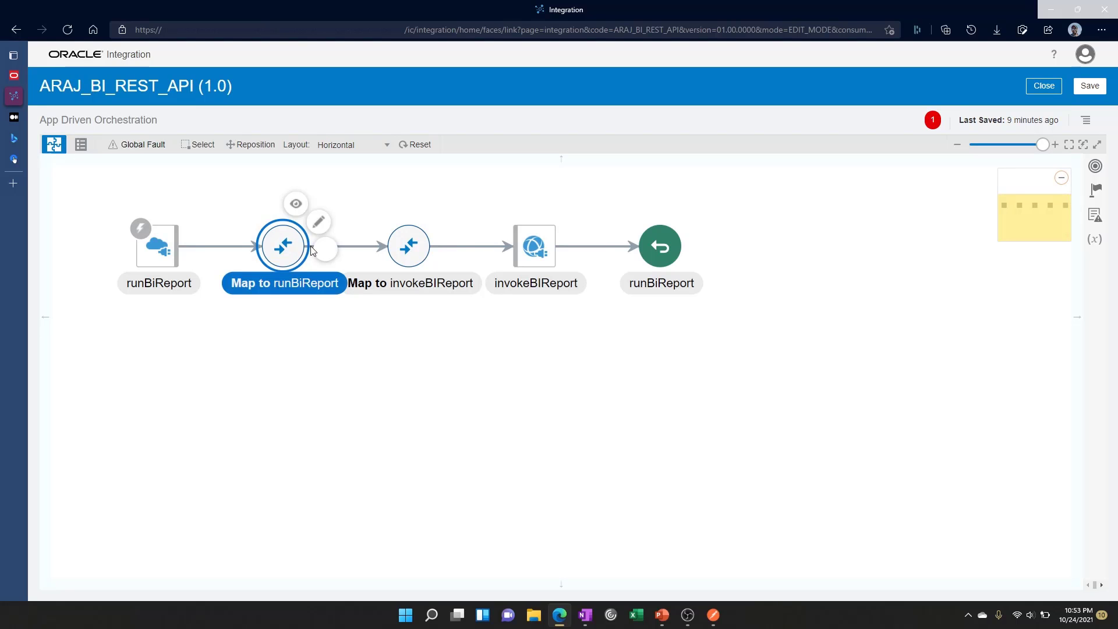
left_click(328, 255)
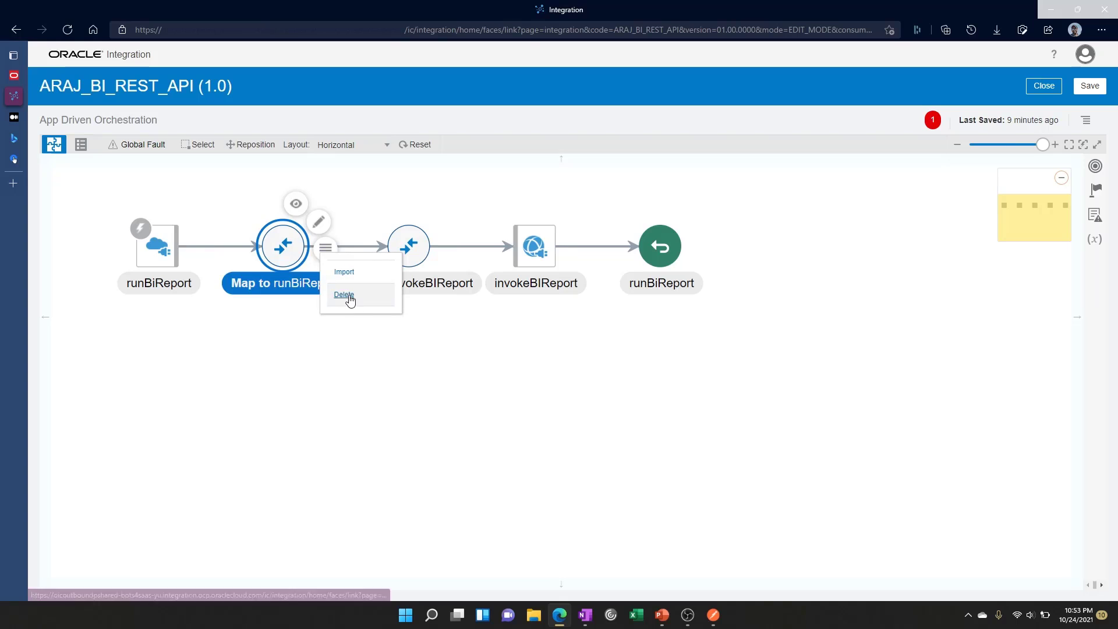
left_click(344, 294)
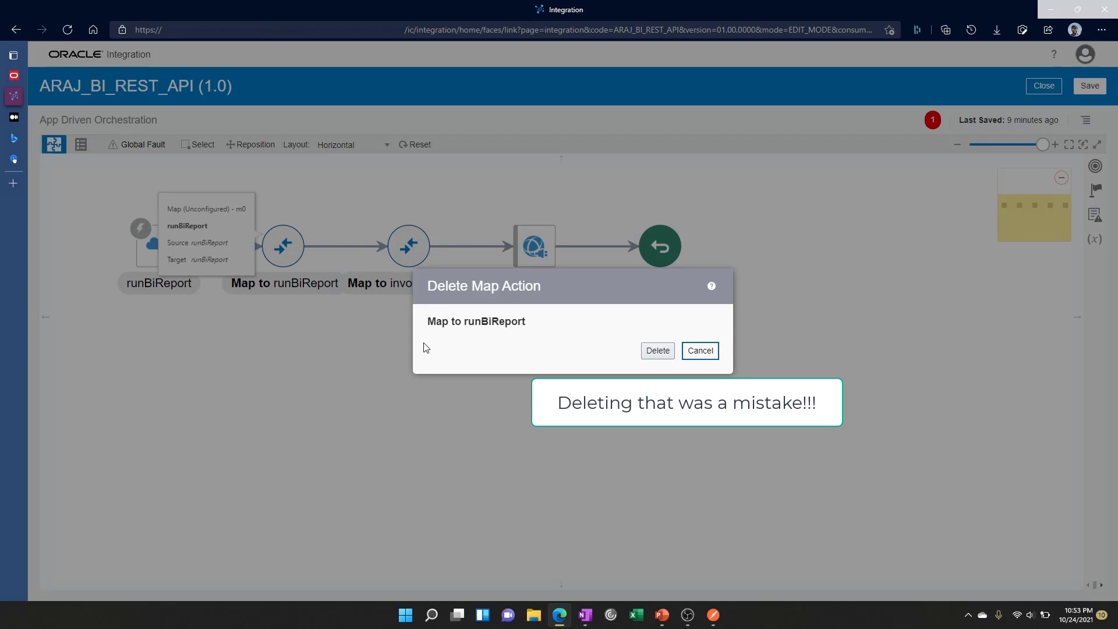
left_click(664, 353)
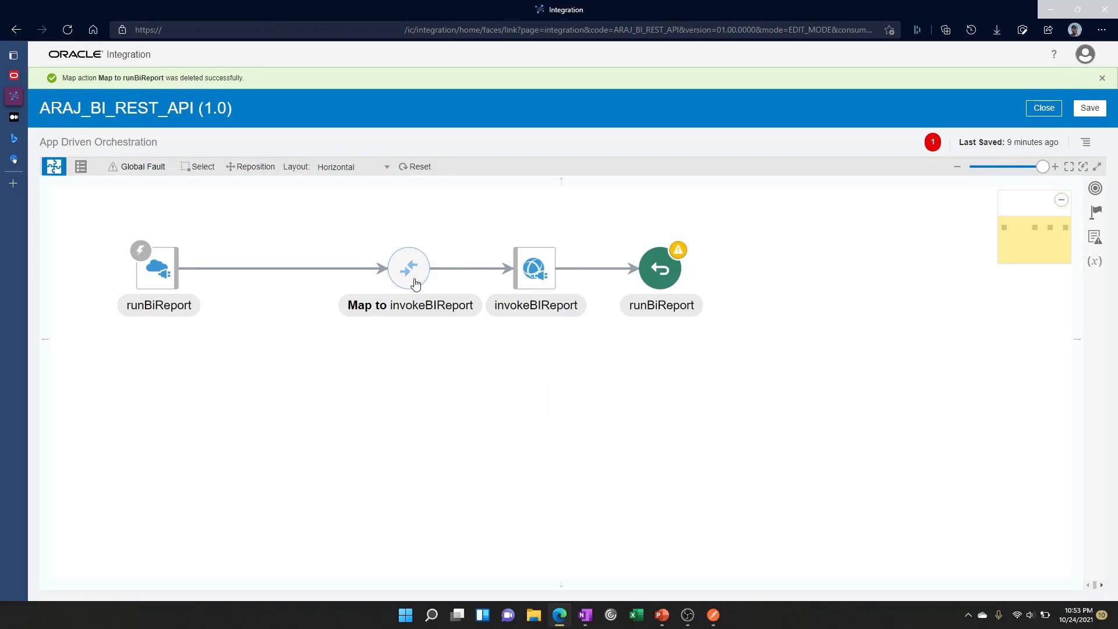
Edit the Map to invokeBIReport mapping and expand the source Request Wrapper down to the Name and Value elements under Parameters
left_click(418, 281)
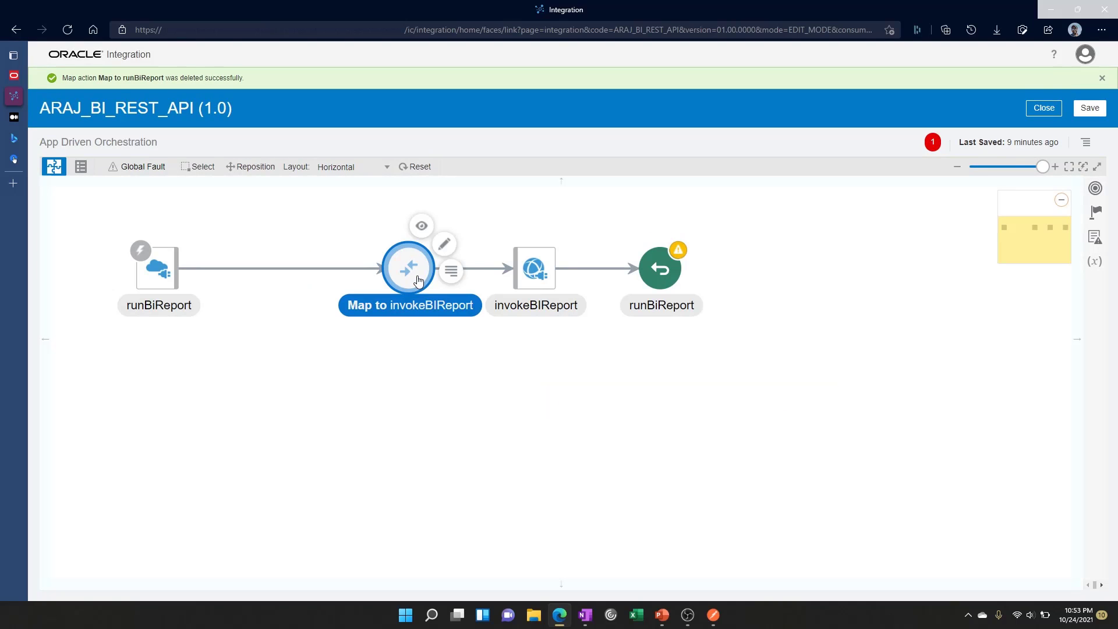
left_click(444, 244)
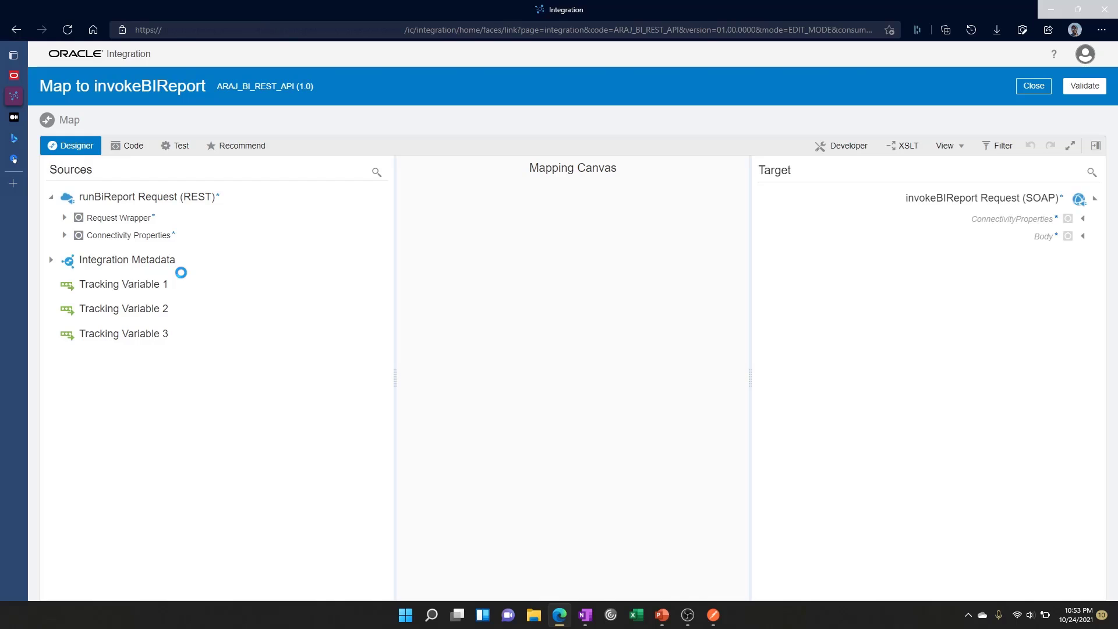
left_click(64, 219)
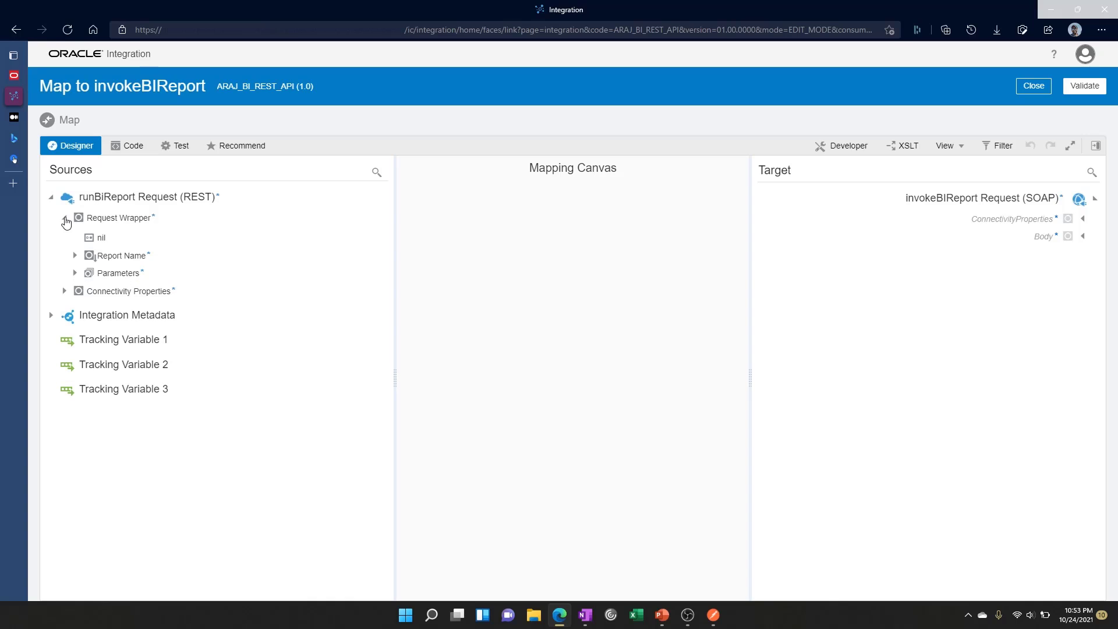
left_click(75, 274)
left_click(85, 311)
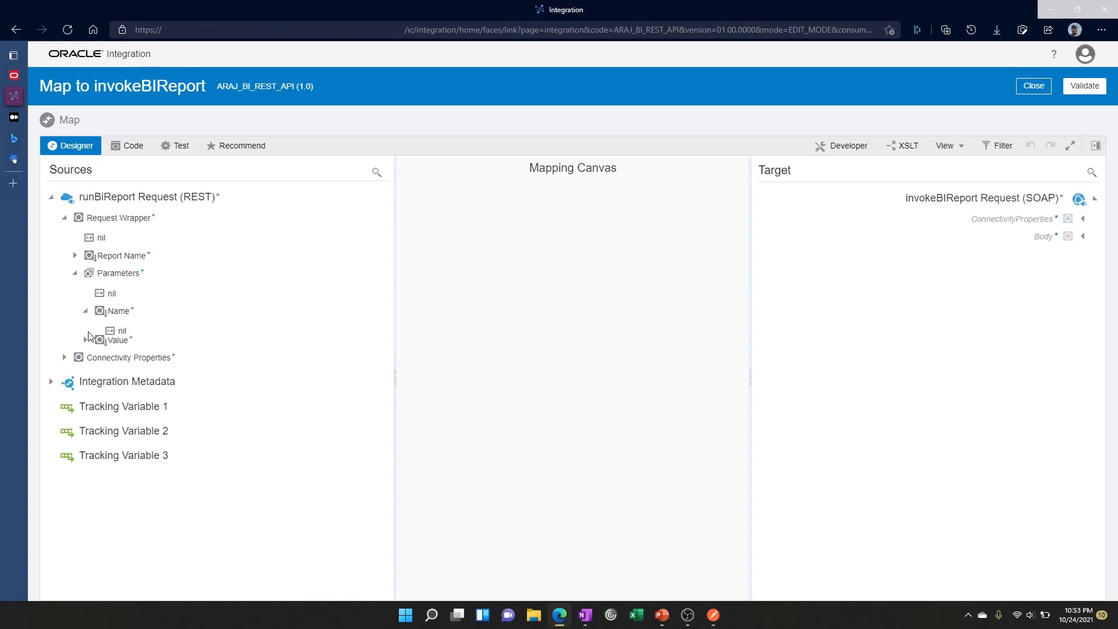
left_click(85, 348)
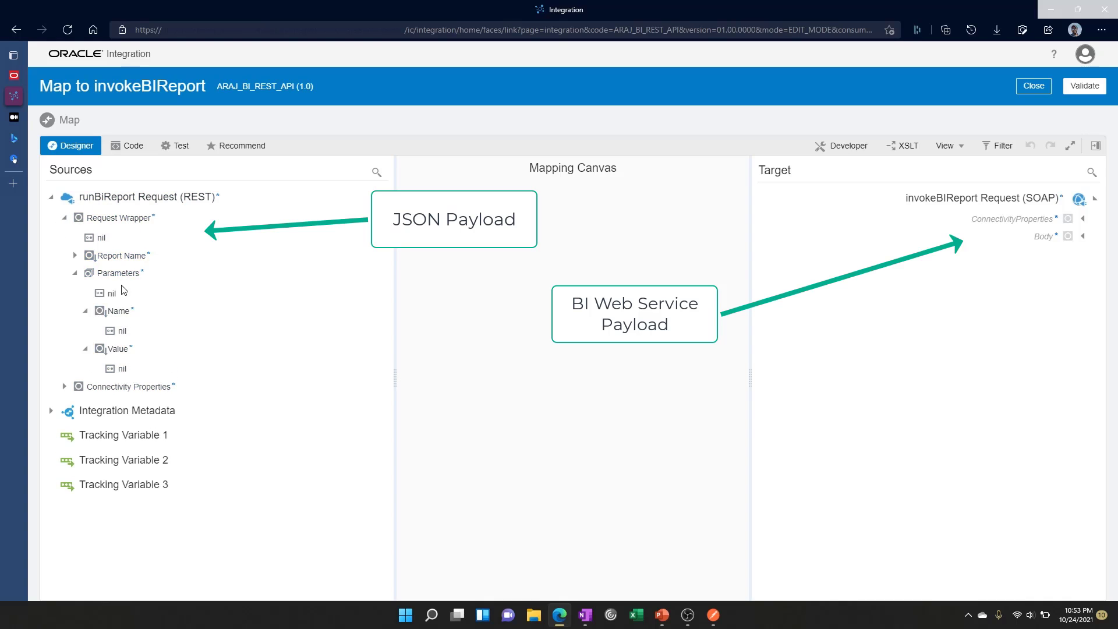
Expand the target Body through runReport and reportRequest down to the parameterNameValues items
left_click(1084, 237)
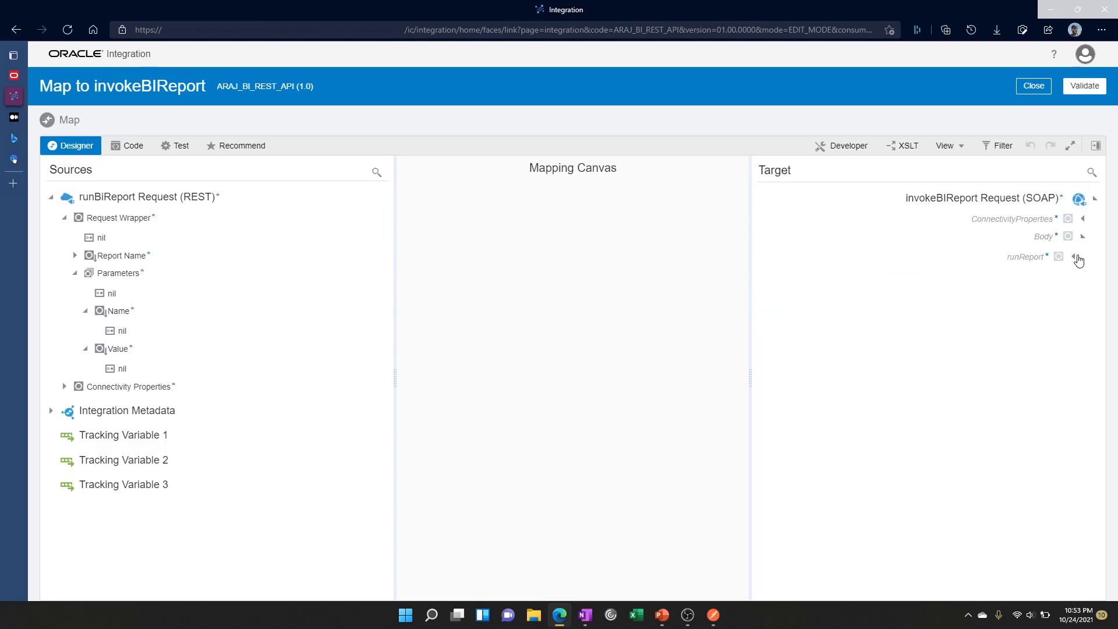
left_click(1075, 258)
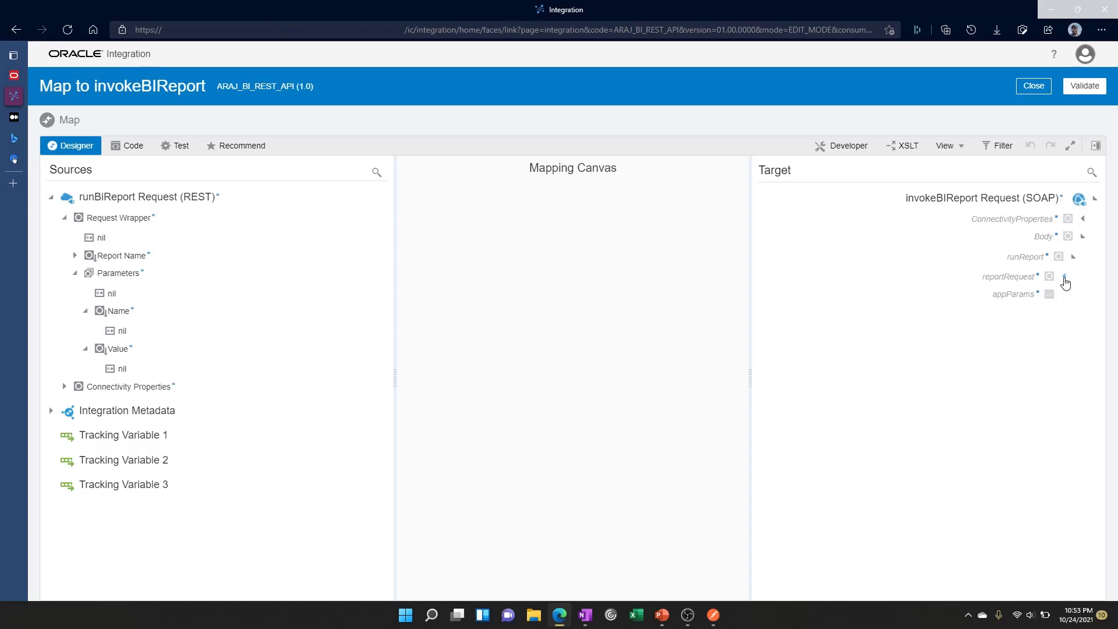
left_click(1065, 278)
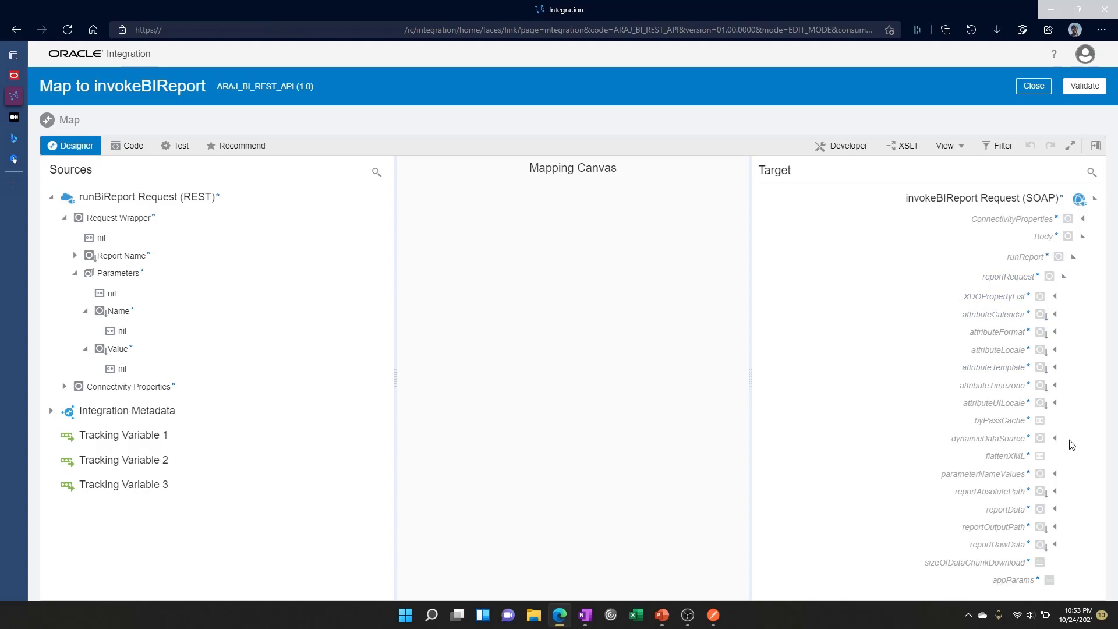
left_click(1055, 475)
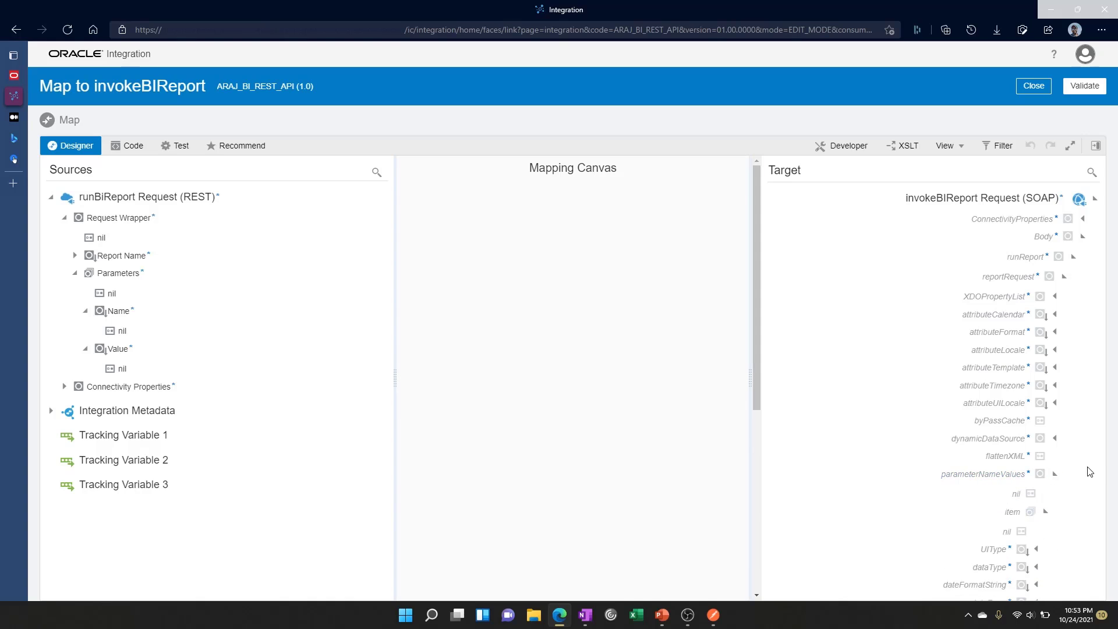
Map the source Report Name to the target reportAbsolutePath and close the expression view
scroll(1090, 472, "down", 5)
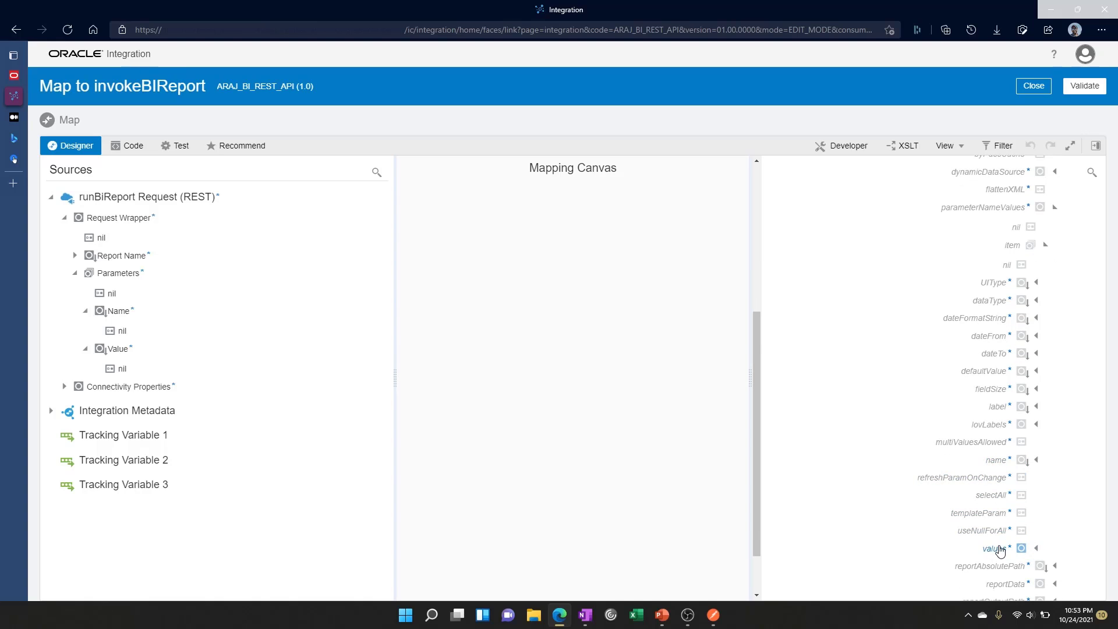
scroll(1000, 550, "down", 1)
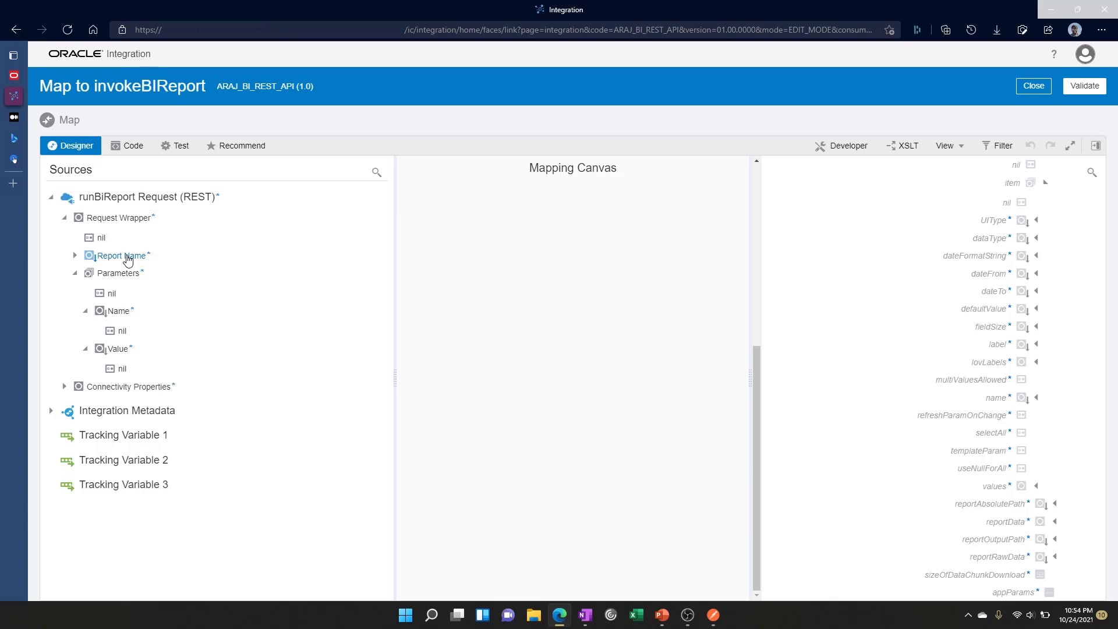
left_click_drag(142, 257, 977, 508)
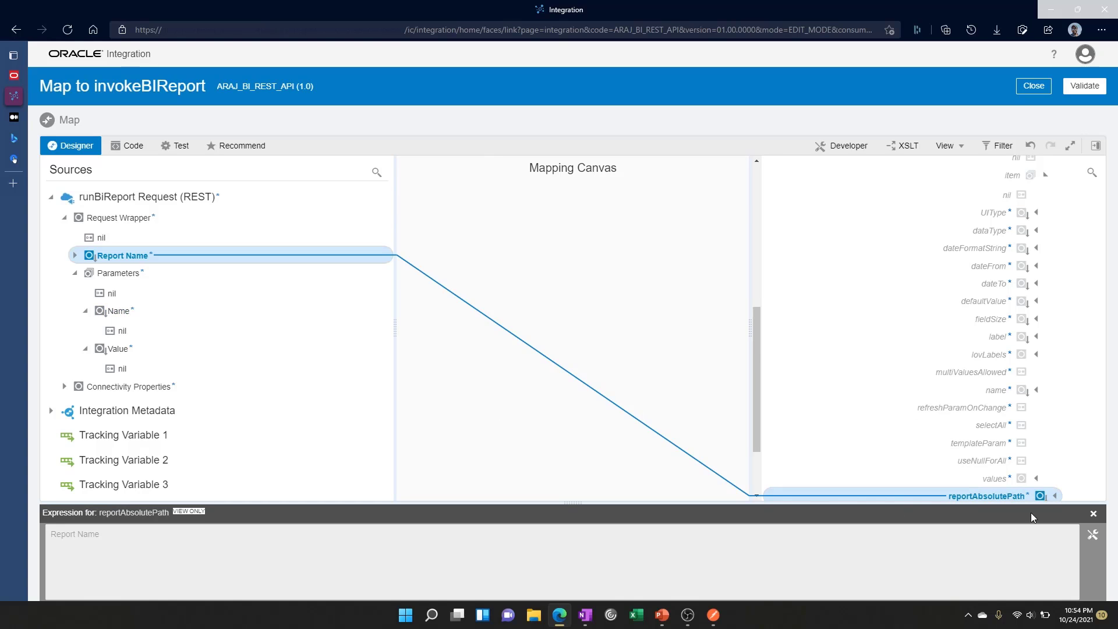
left_click(1093, 513)
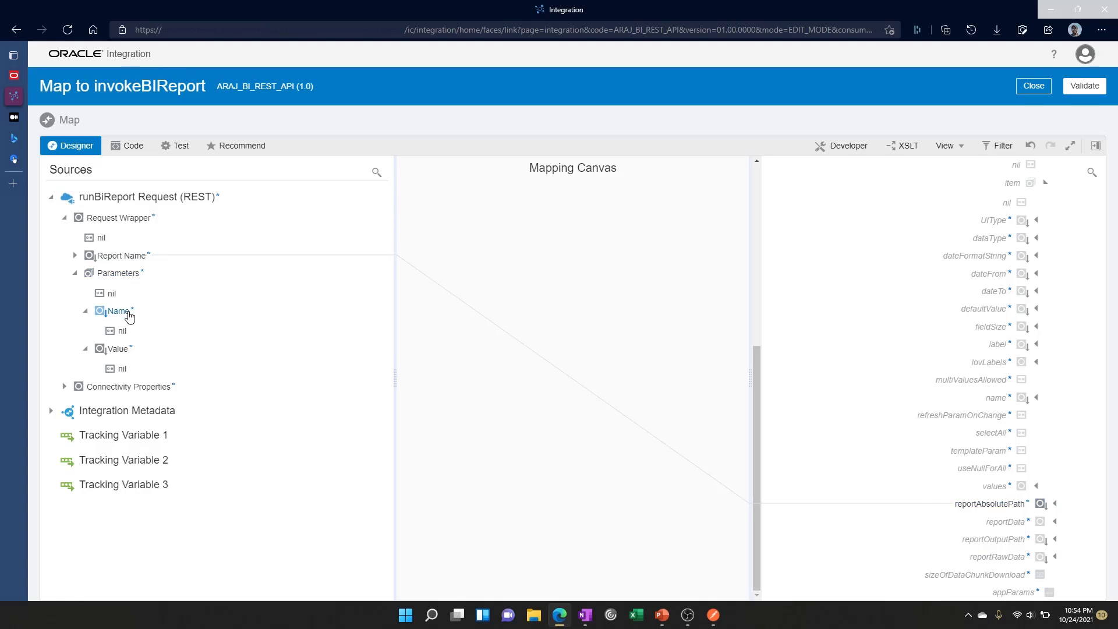
Map the source parameter Name to the name element of the target parameterNameValues item
left_click_drag(130, 316, 993, 397)
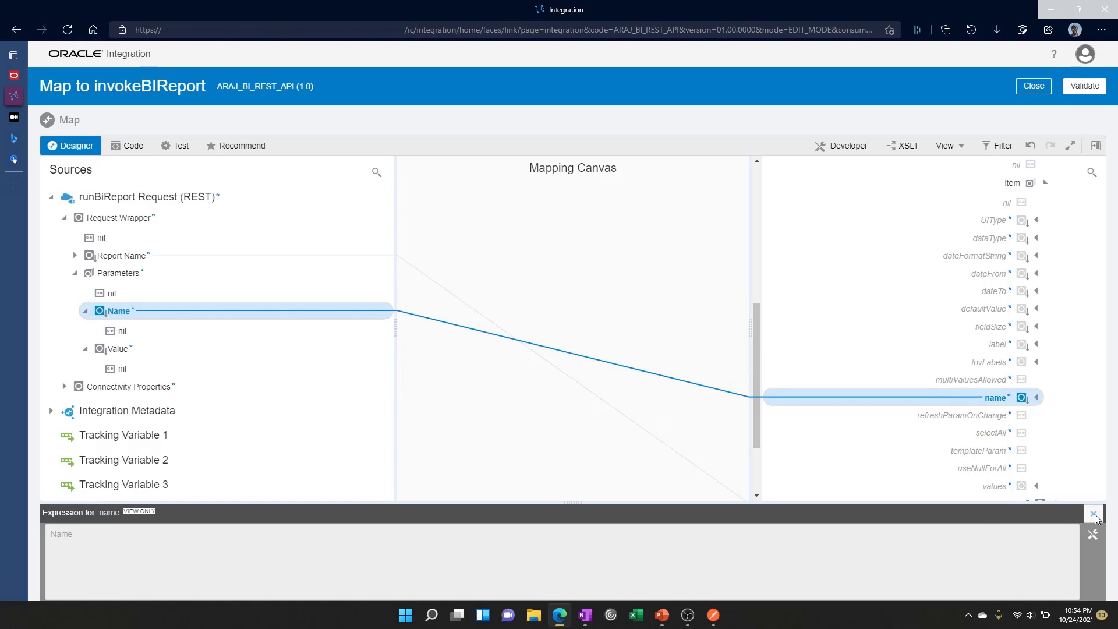
left_click(1094, 514)
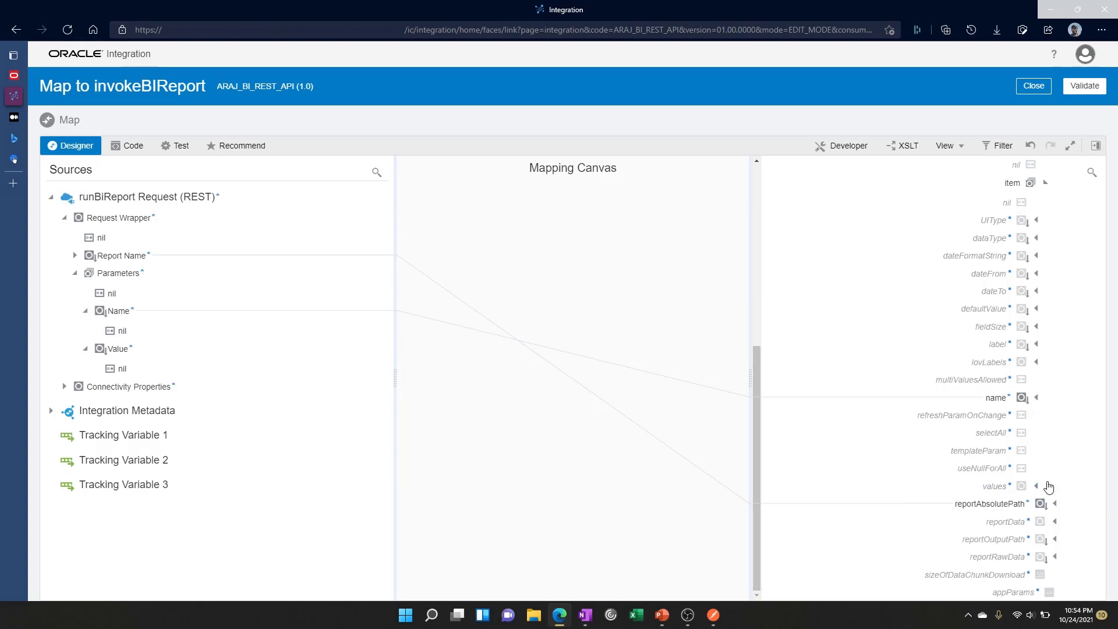
Expand the target values element and map the source parameter Value to its item, closing the expression view
left_click(1047, 486)
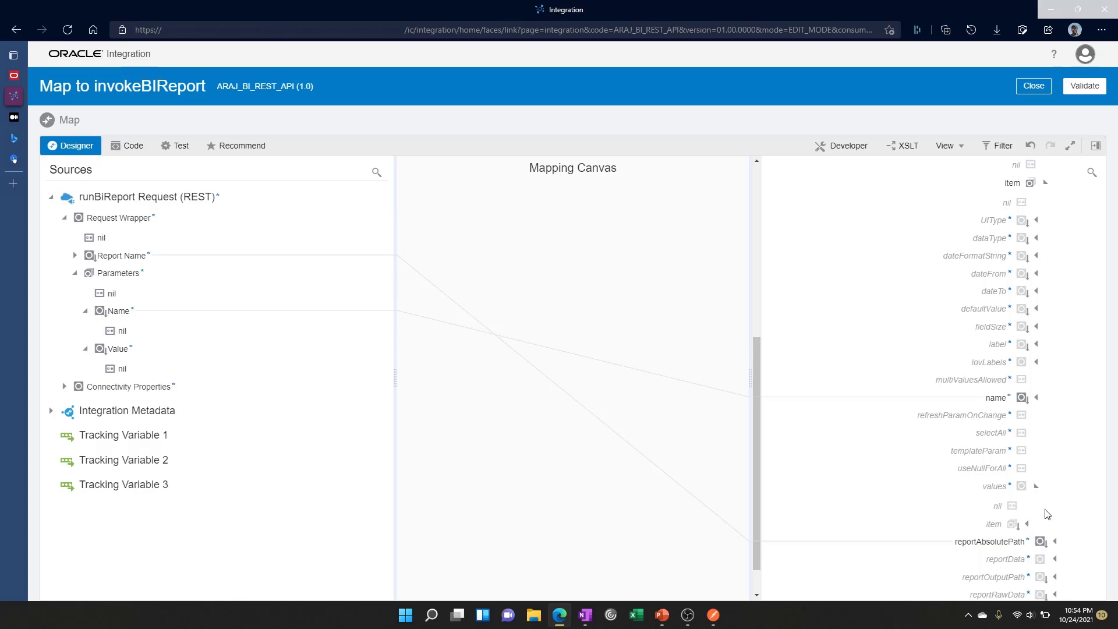
scroll(1078, 487, "down", 1)
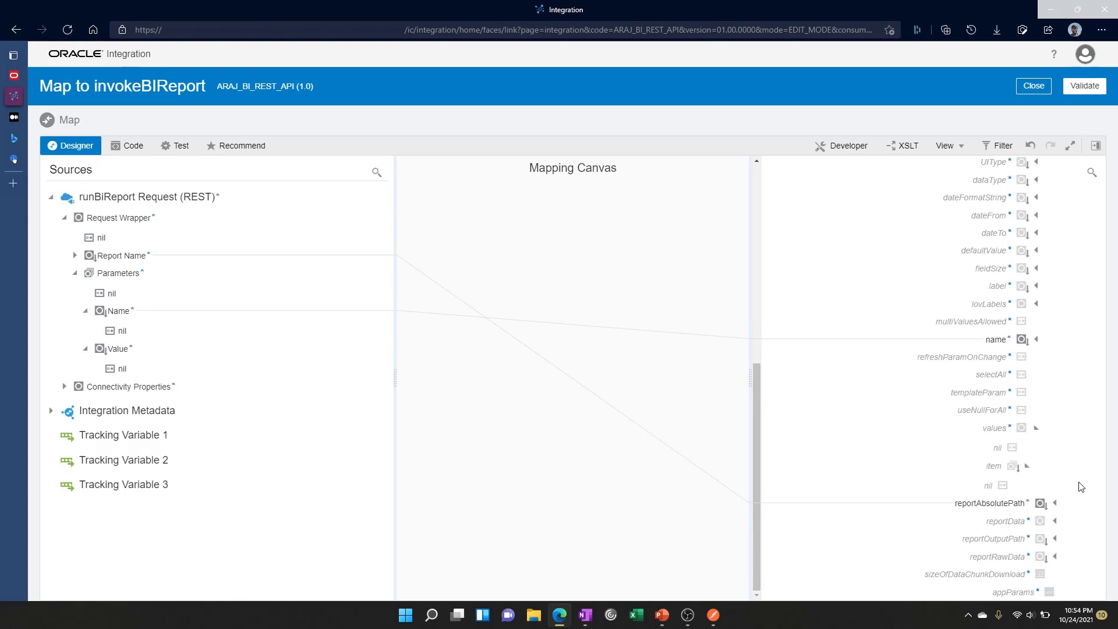
left_click(1027, 467)
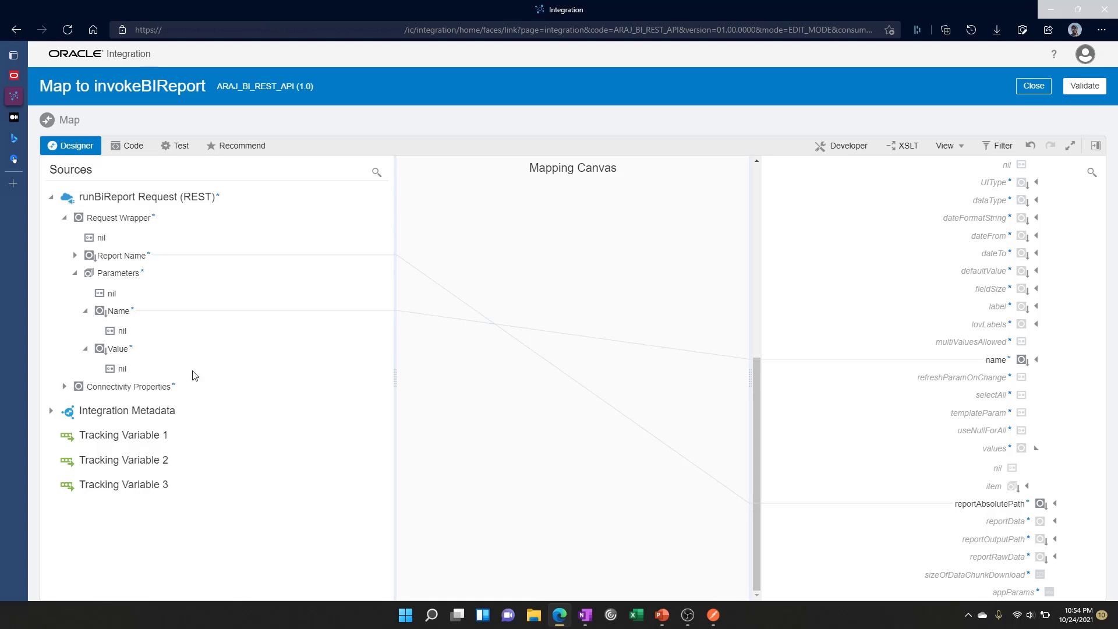
left_click_drag(116, 353, 994, 486)
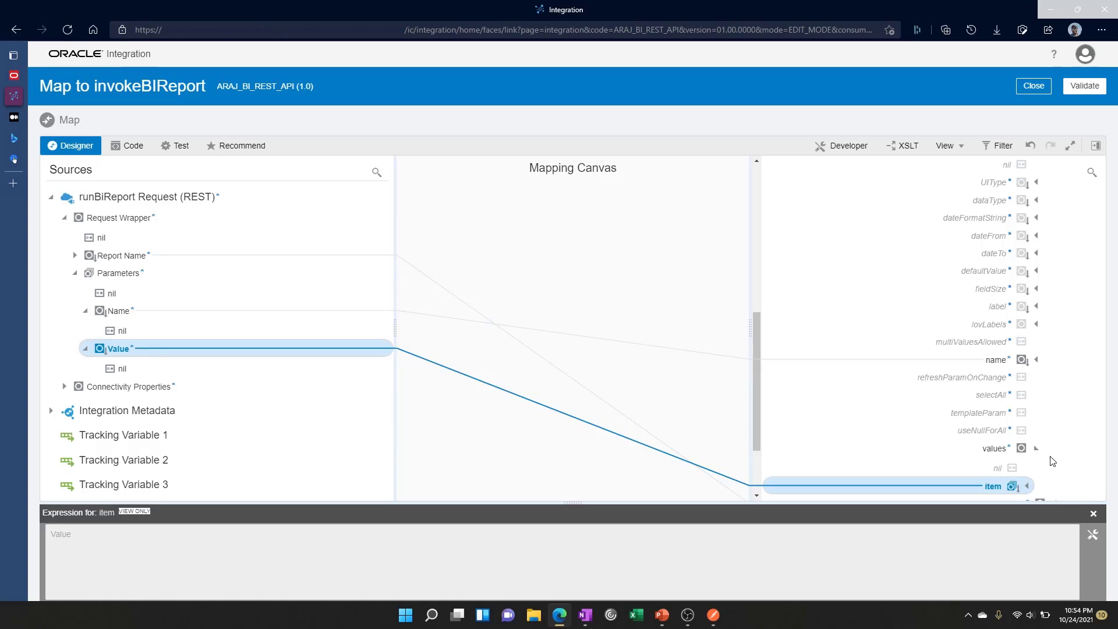
left_click(1093, 514)
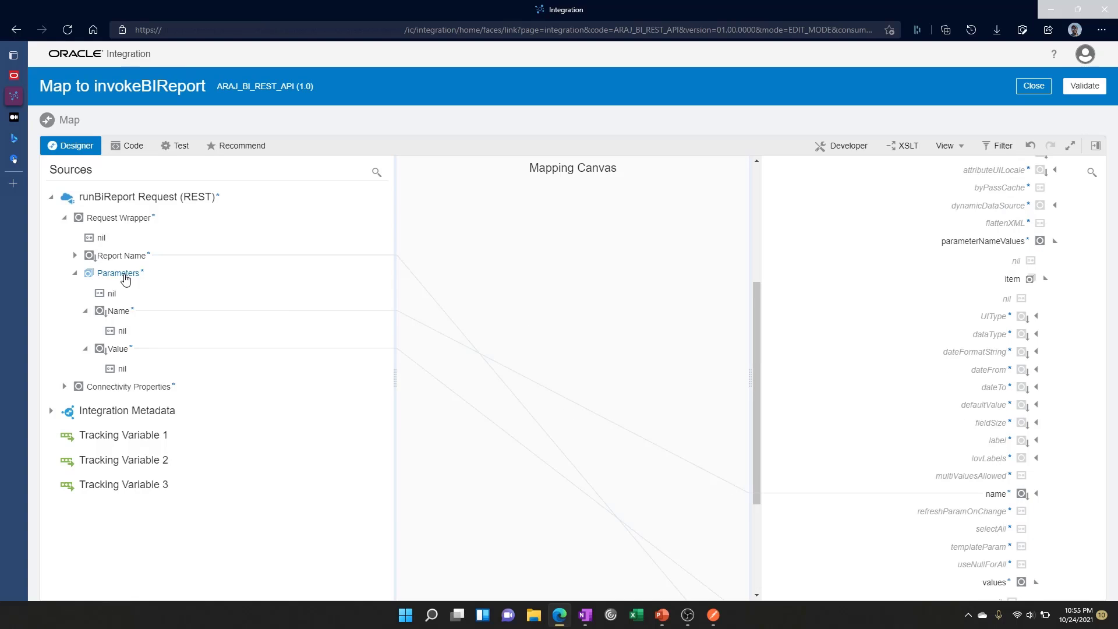
Map the source Parameters array to the repeating item element under the target parameterNameValues
left_click_drag(125, 279, 1012, 282)
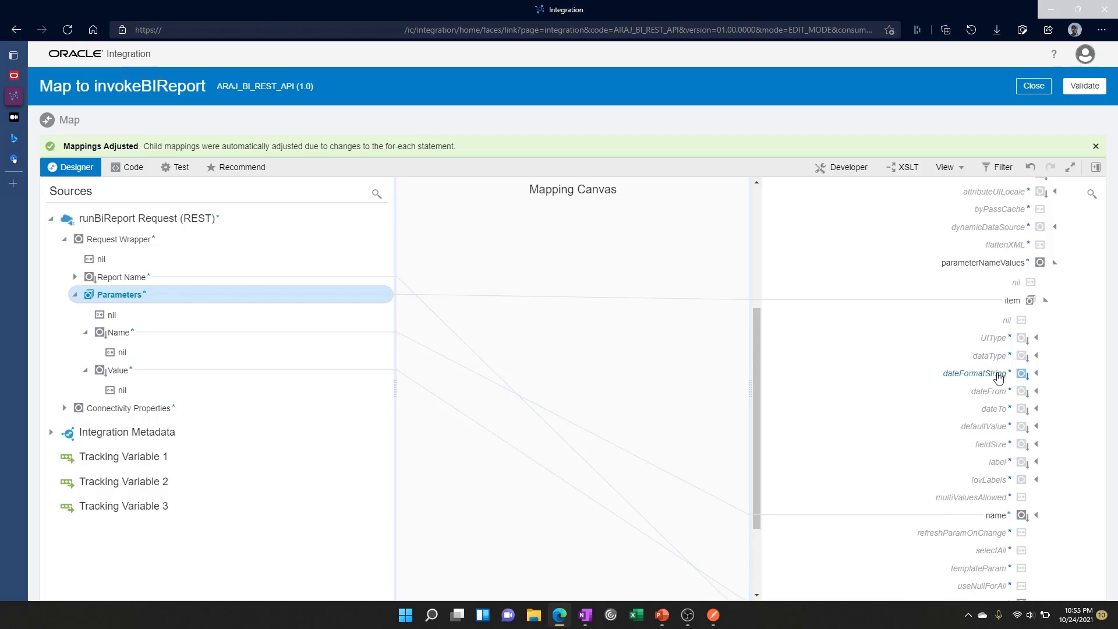
scroll(999, 385, "down", 2)
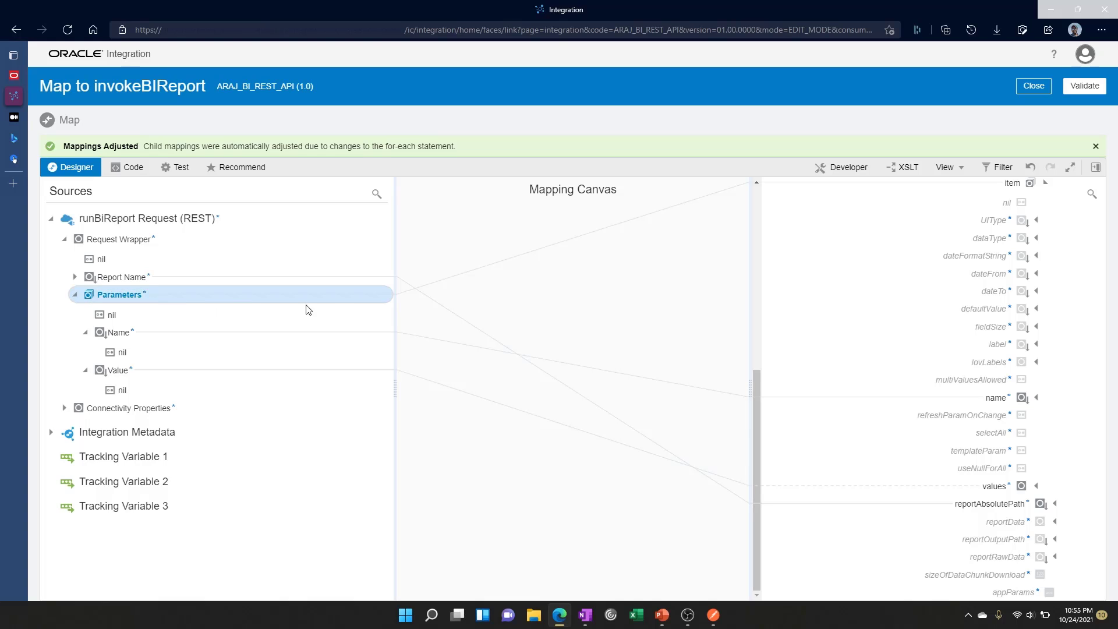
scroll(1022, 347, "up", 5)
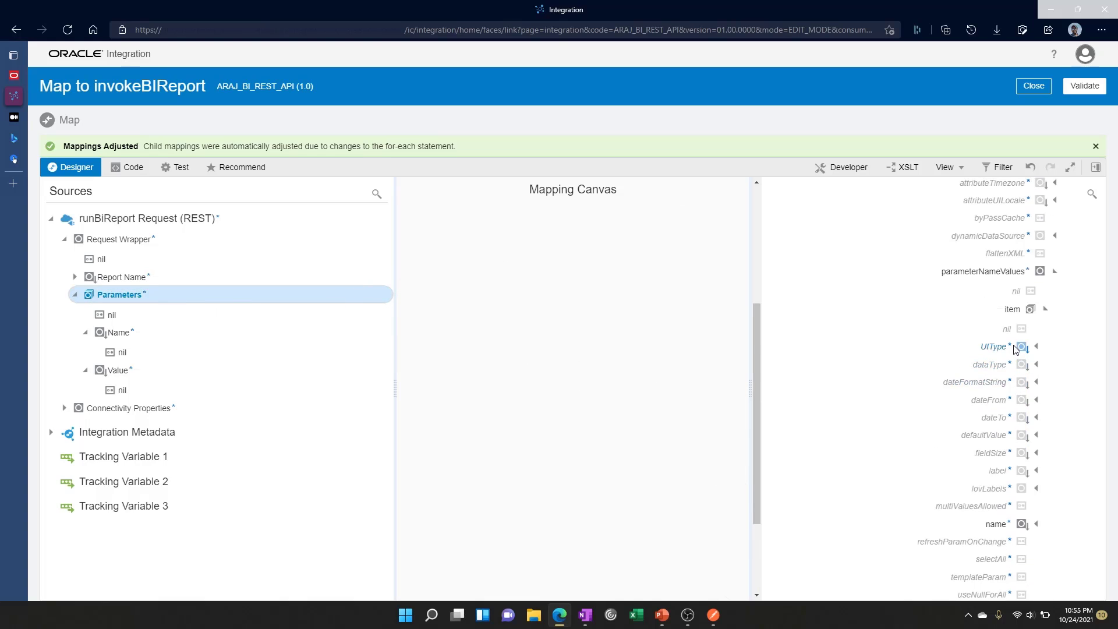
scroll(1065, 343, "down", 2)
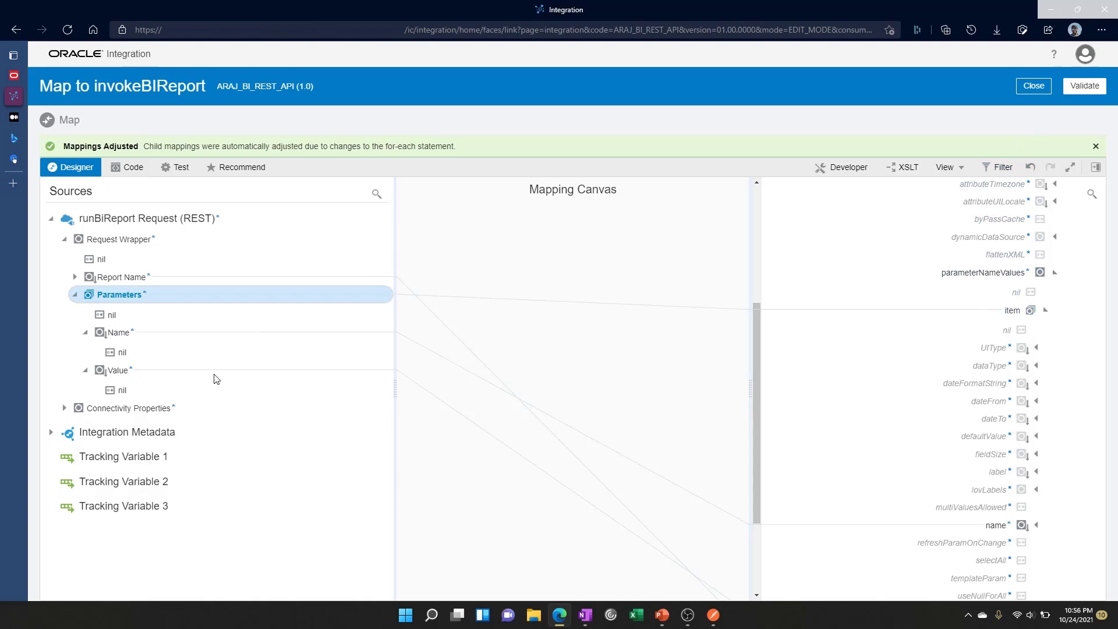
Create a target node for sizeOfDataChunkDownload, set its expression to "-1", and save and close the expression
scroll(925, 433, "down", 2)
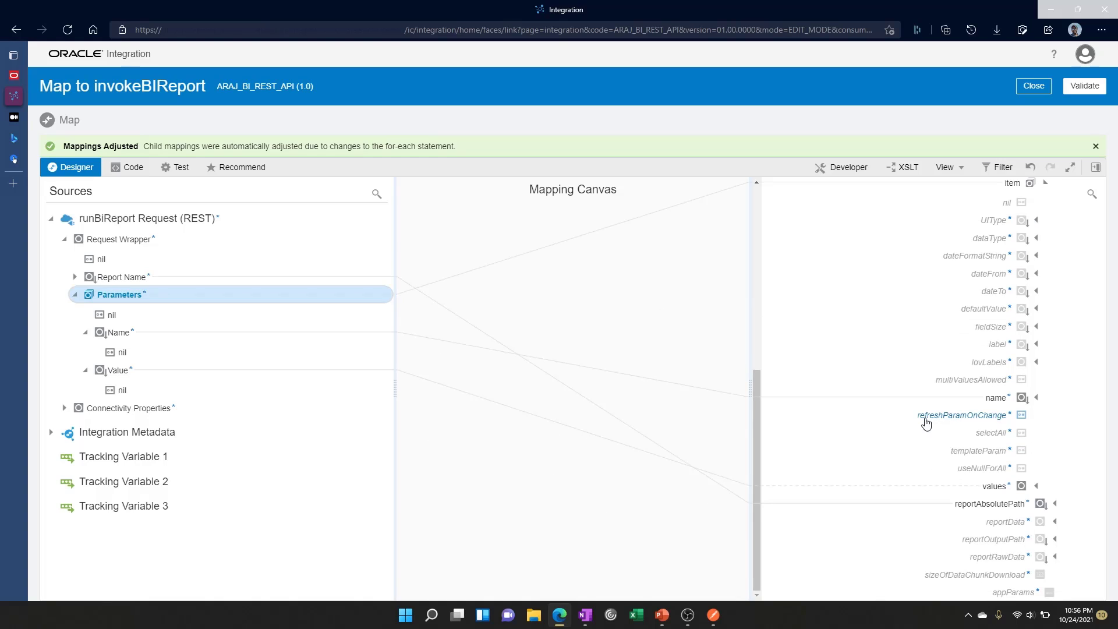
right_click(1013, 576)
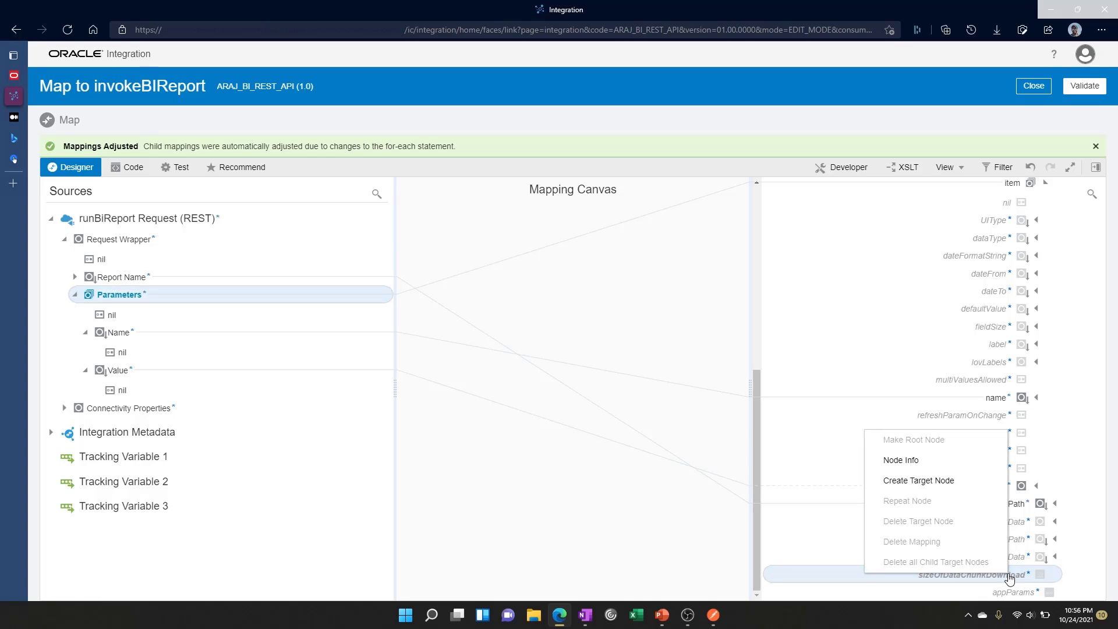
left_click(927, 480)
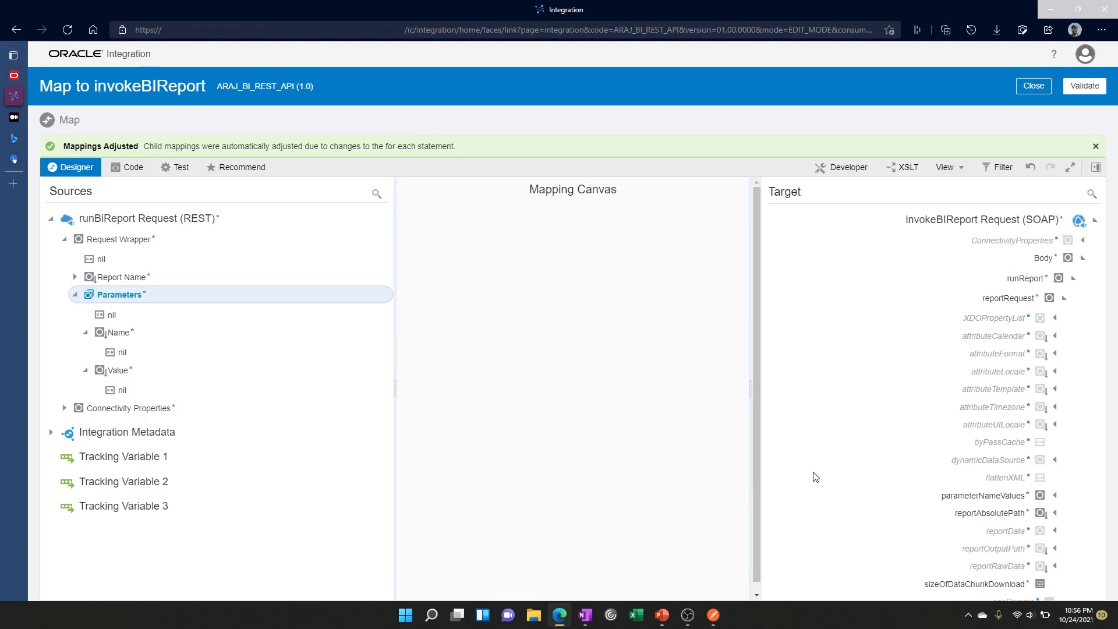
left_click_drag(689, 510, 680, 429)
left_click(1092, 458)
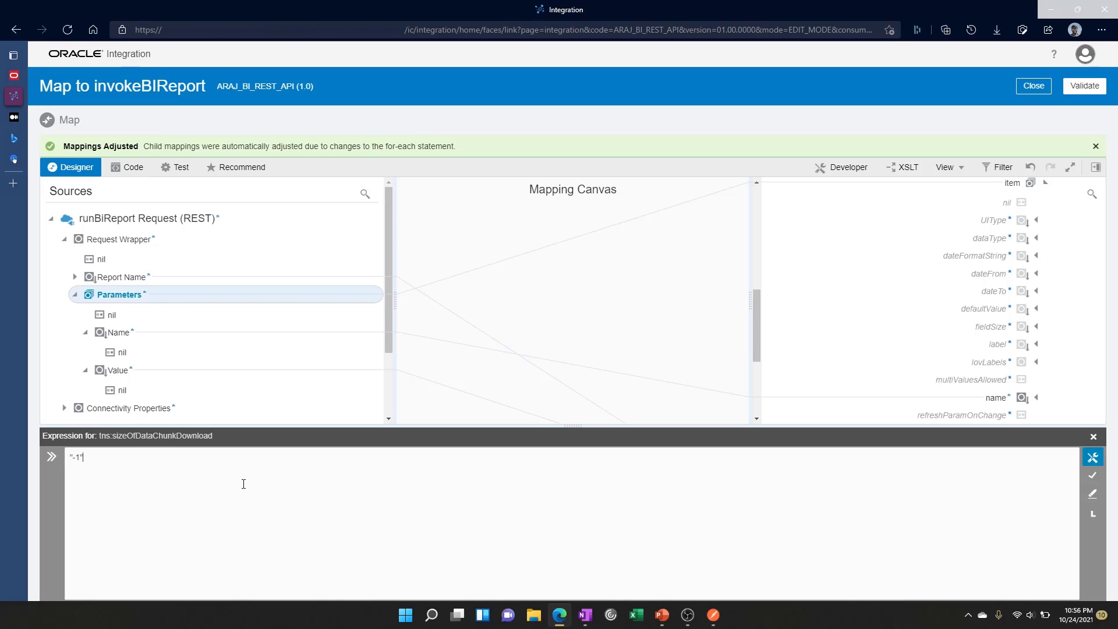
left_click(1094, 477)
left_click(1093, 437)
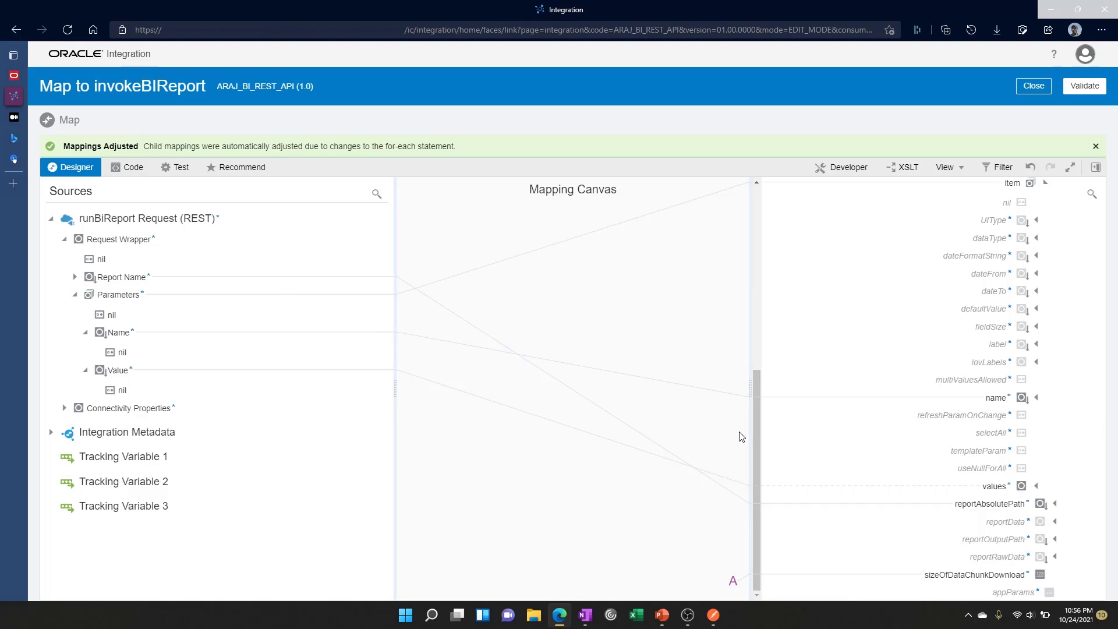
Validate the mapping and generate a sample runBiReport request payload in the mapping tester
scroll(847, 436, "up", 6)
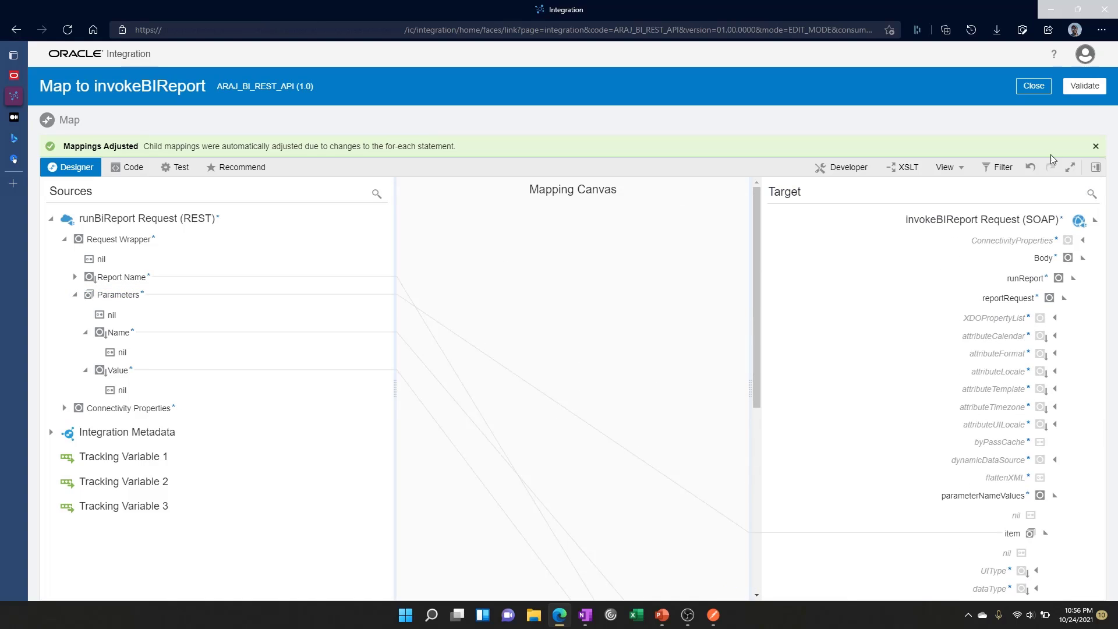
left_click(1084, 85)
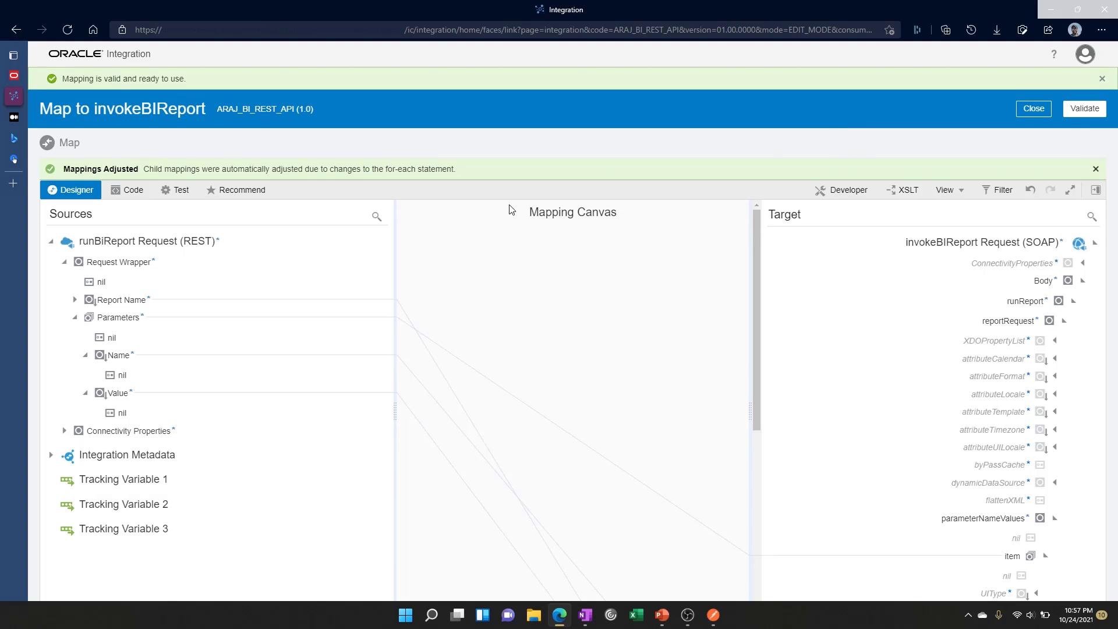
left_click(181, 193)
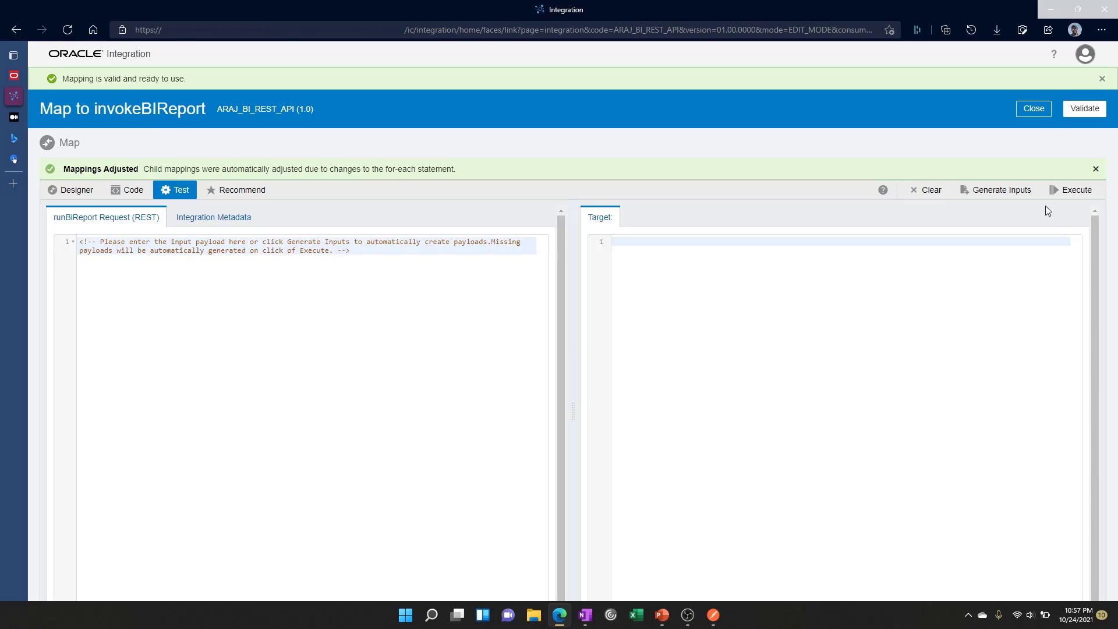
left_click(991, 193)
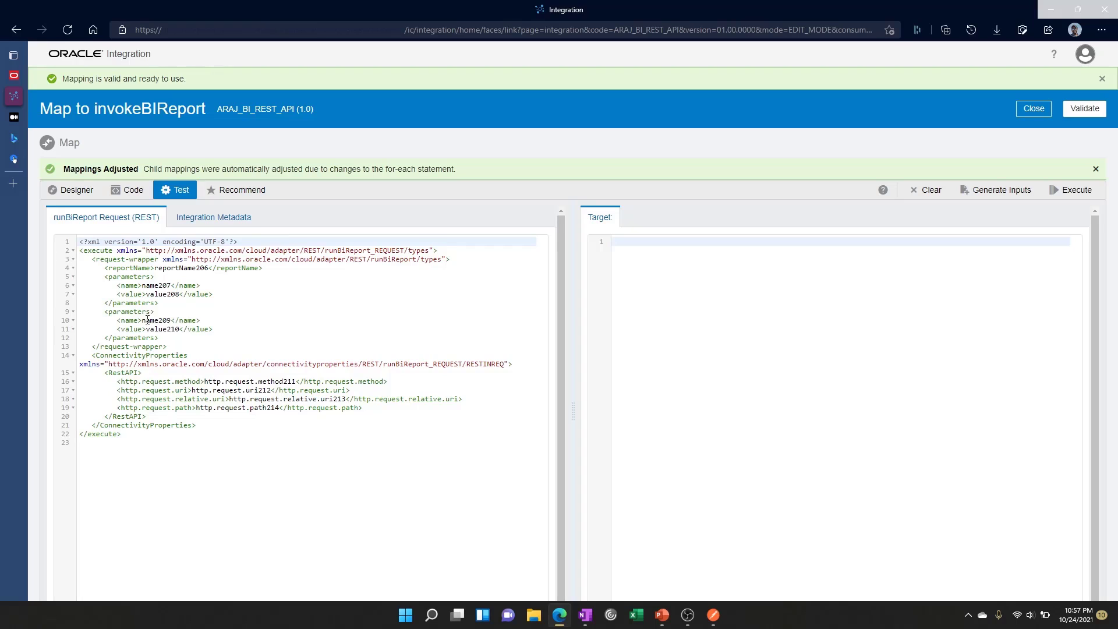
Examine the name and value pairs in both parameters blocks of the generated request payload
double_click(136, 277)
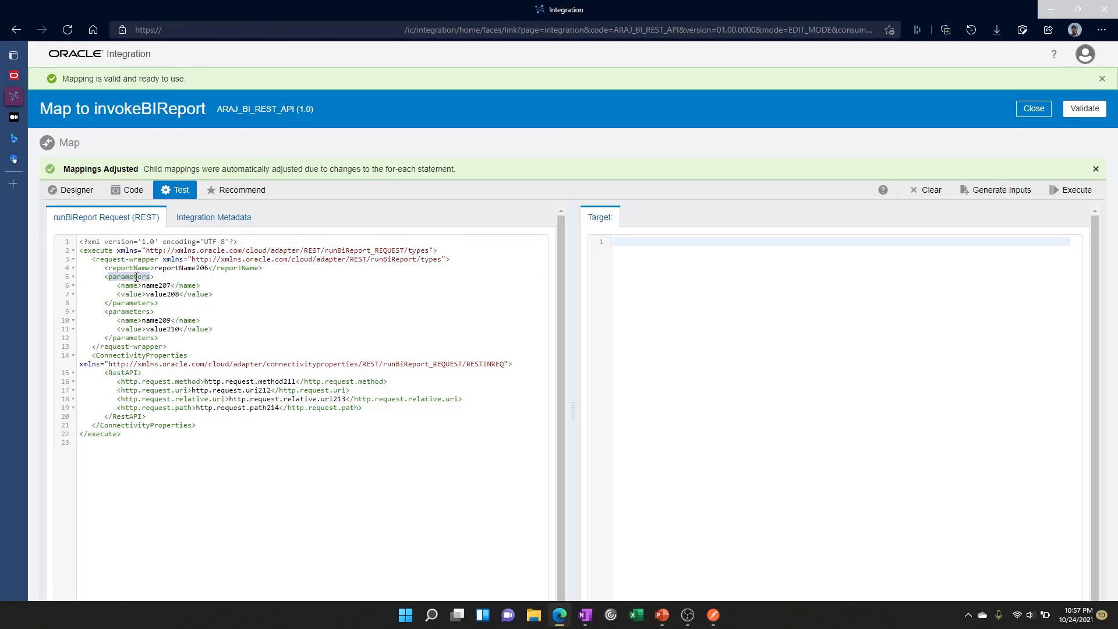
left_click(166, 273)
left_click_drag(142, 286, 169, 284)
left_click(149, 287)
left_click(153, 294)
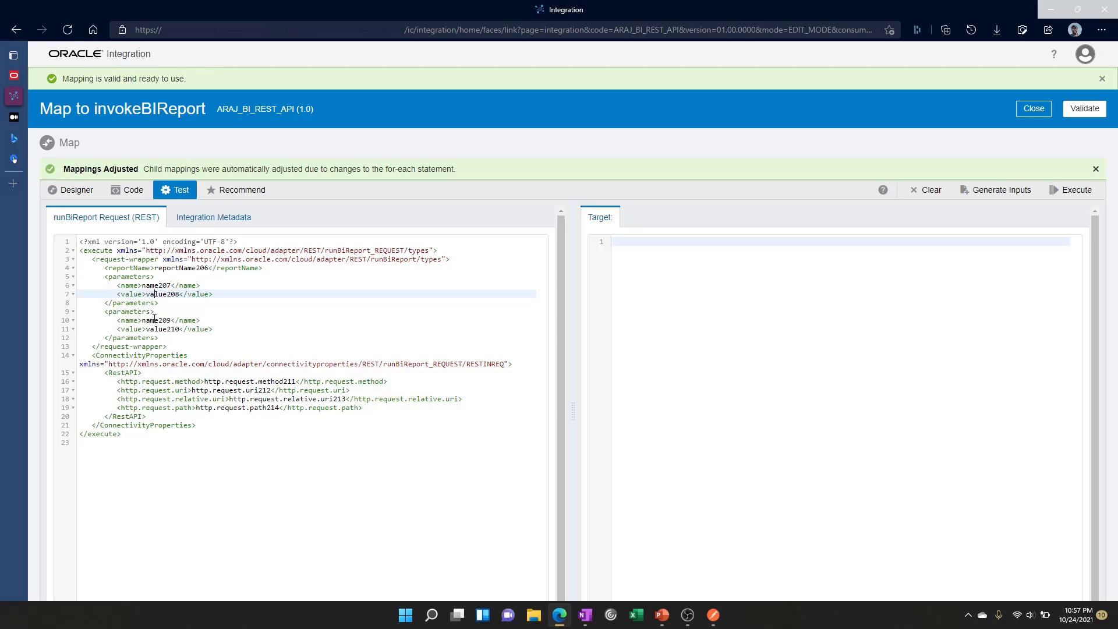
left_click(152, 320)
left_click(159, 330)
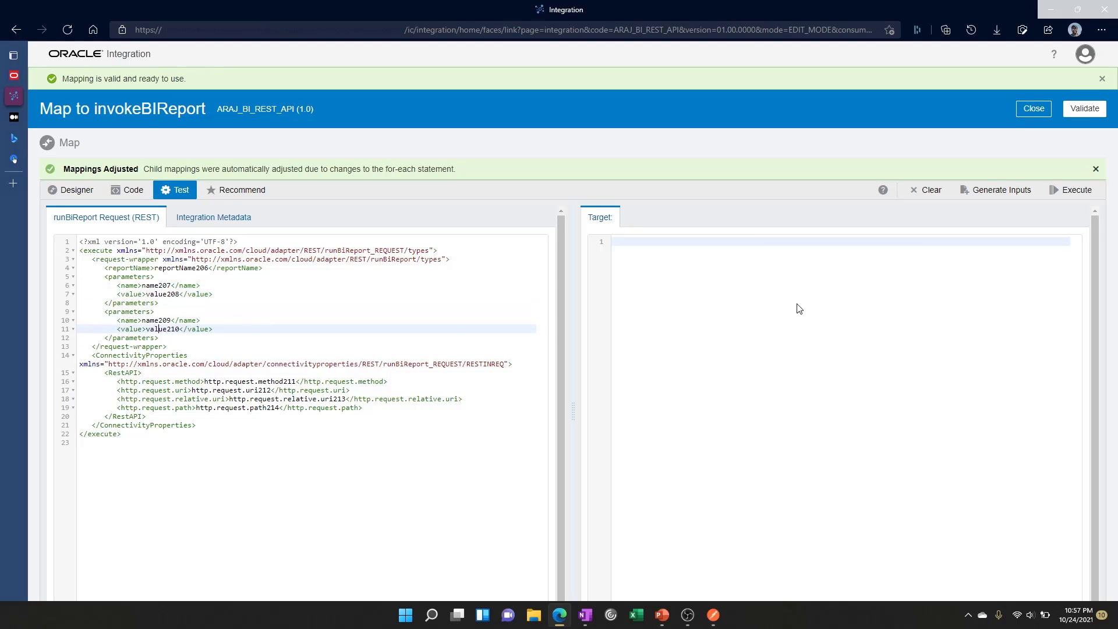
Execute the mapping test and compare the parameterNameValues items in the target output with the names and values in the request payload
left_click(1067, 191)
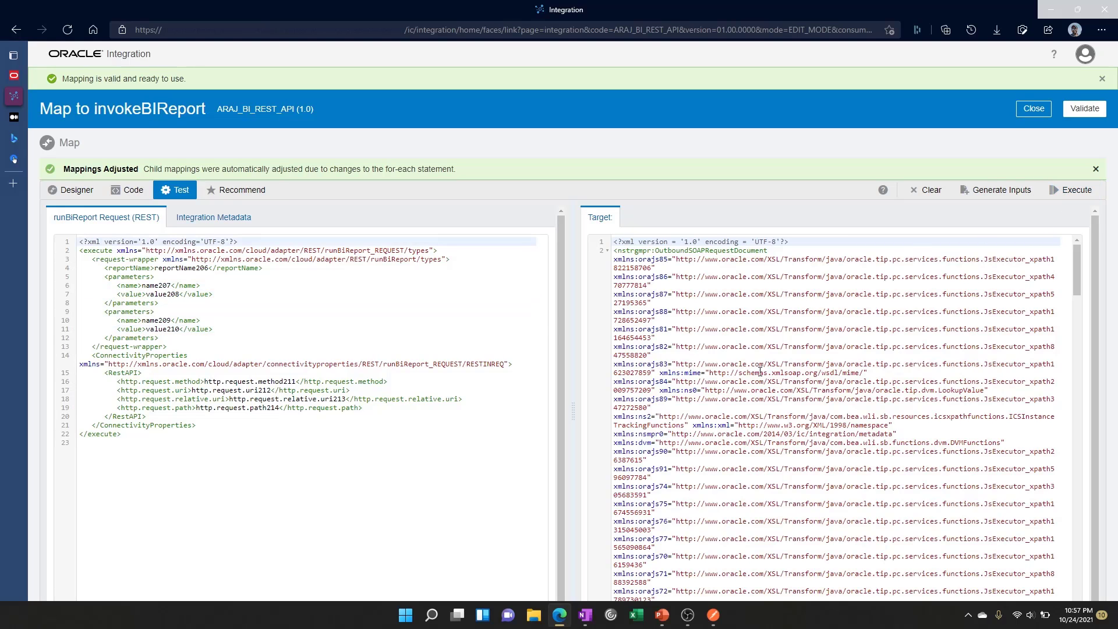
scroll(760, 371, "down", 10)
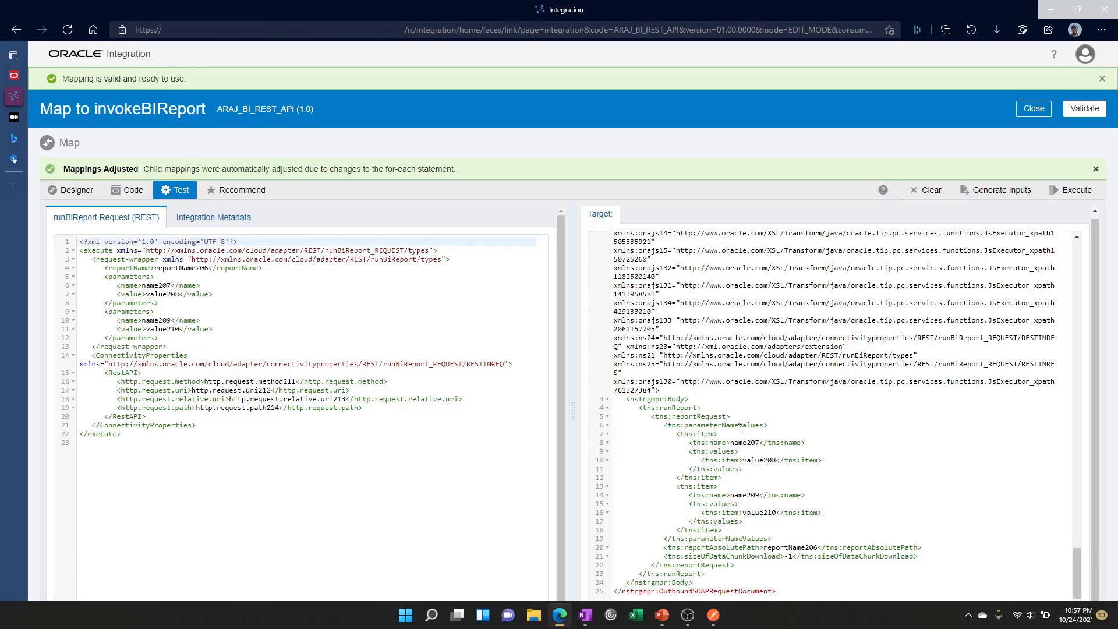
left_click_drag(730, 443, 758, 443)
left_click_drag(745, 460, 776, 461)
left_click_drag(181, 296, 200, 308)
double_click(162, 329)
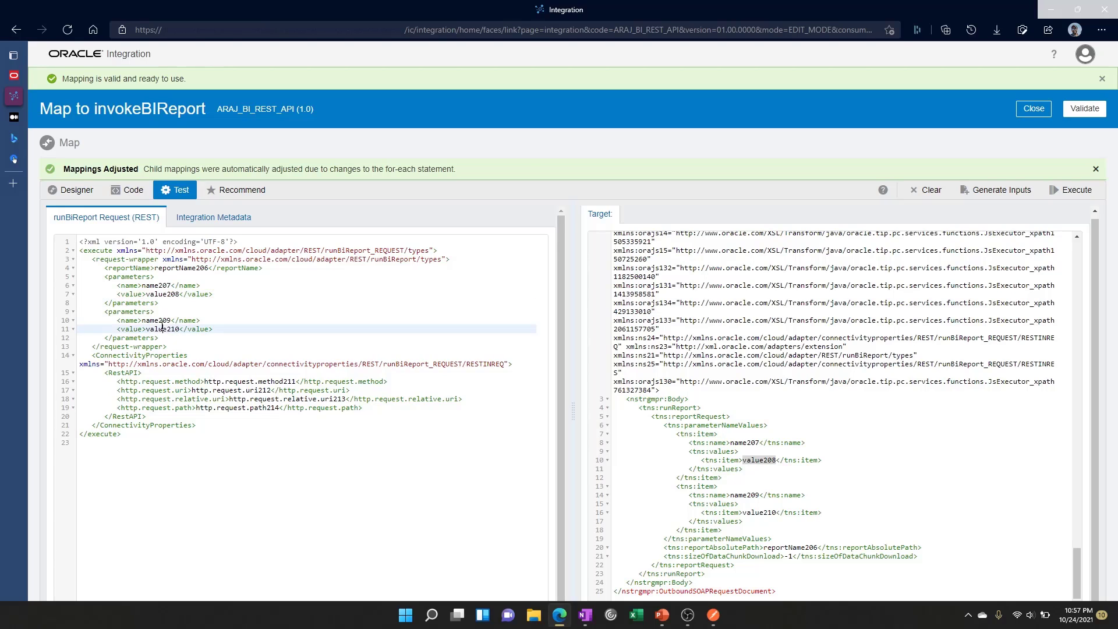
double_click(160, 322)
left_click(161, 330)
double_click(161, 330)
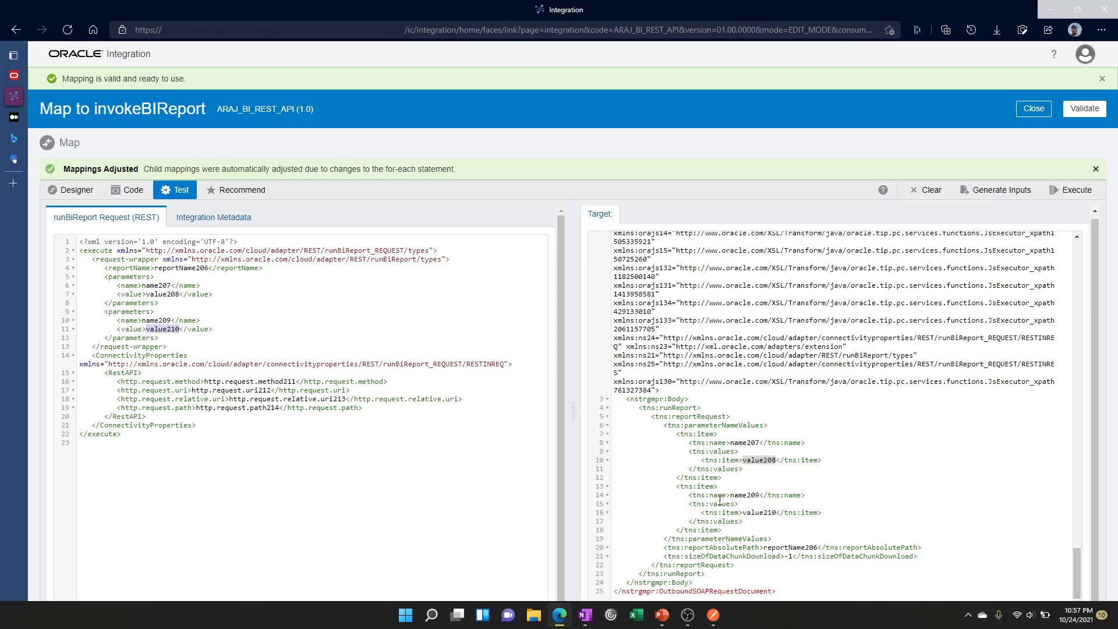
double_click(744, 497)
left_click(607, 434)
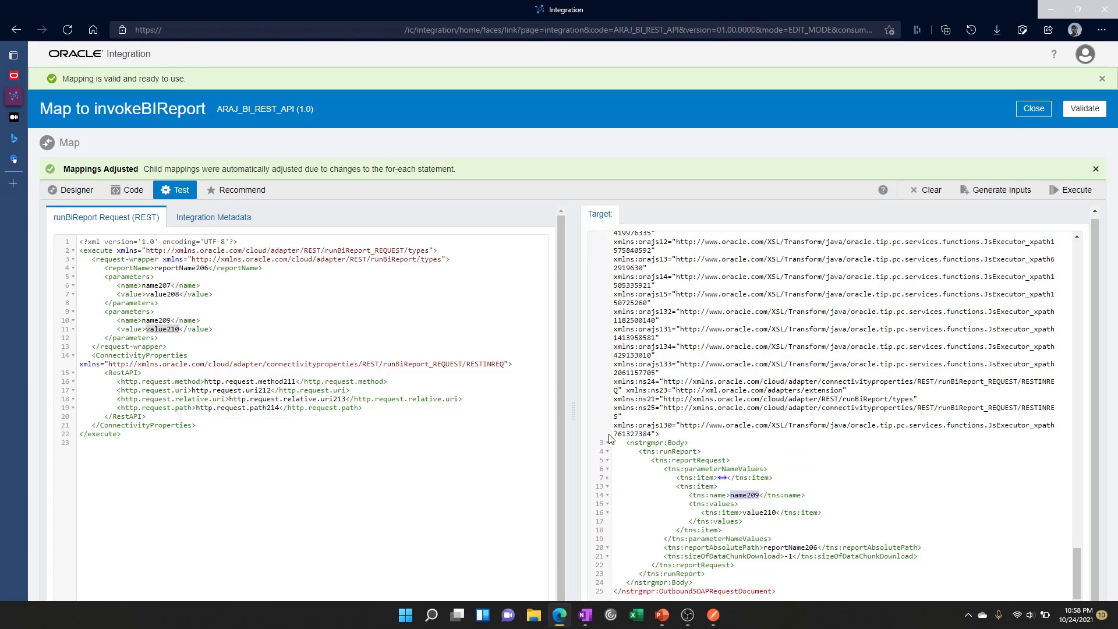
left_click(607, 487)
Close the mapping and move the Map and invokeBIReport nodes closer to the trigger to widen the gap before the final runBiReport node
left_click(1033, 111)
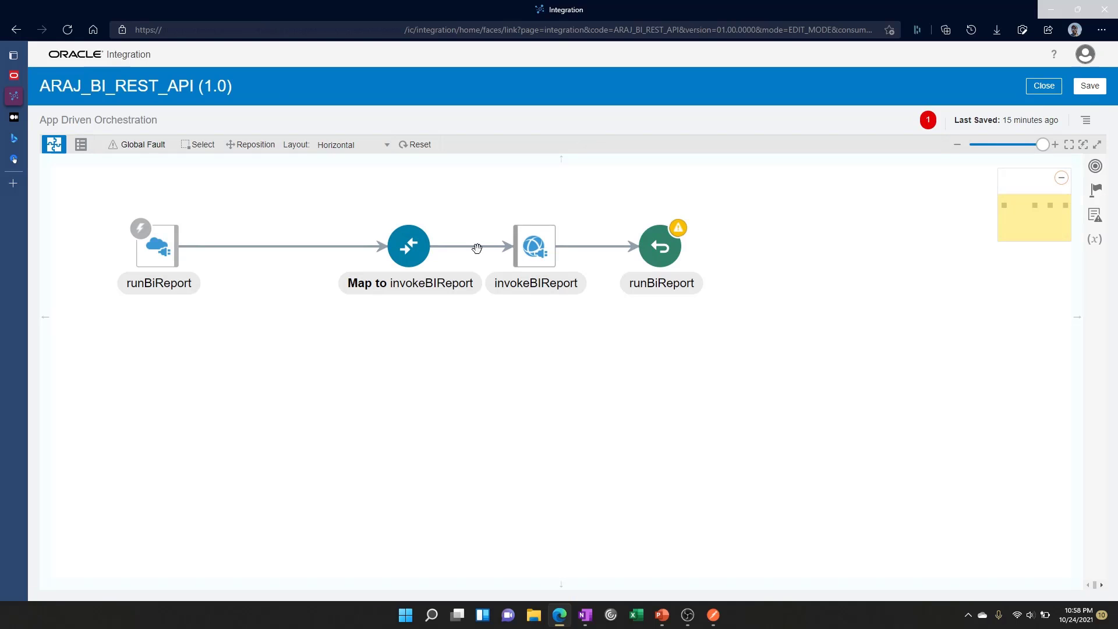
left_click(412, 255)
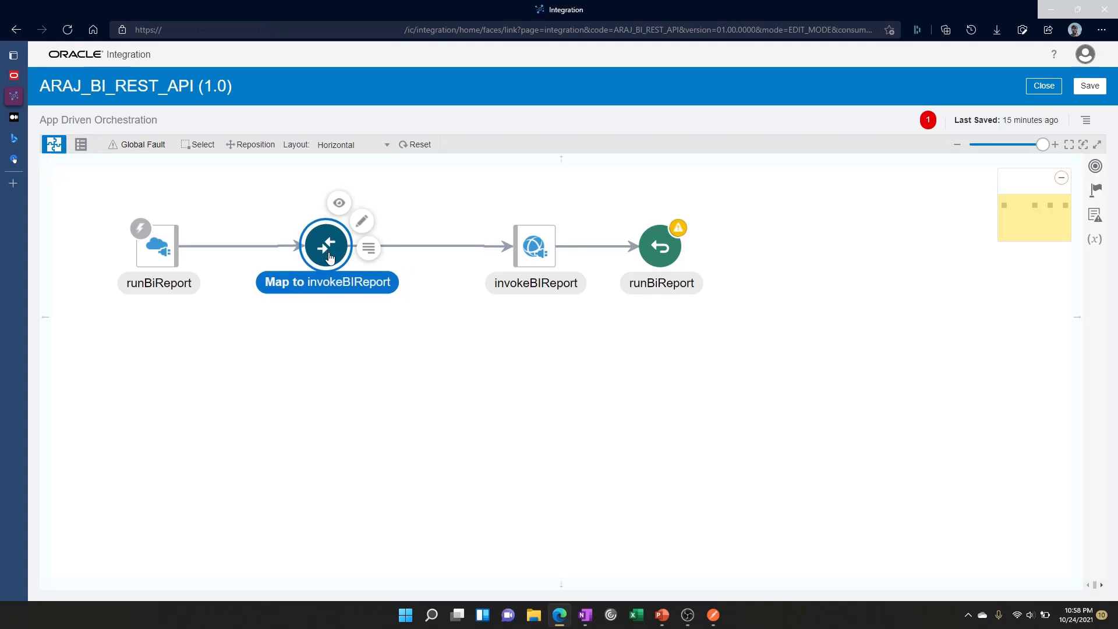
left_click(515, 342)
left_click(512, 255)
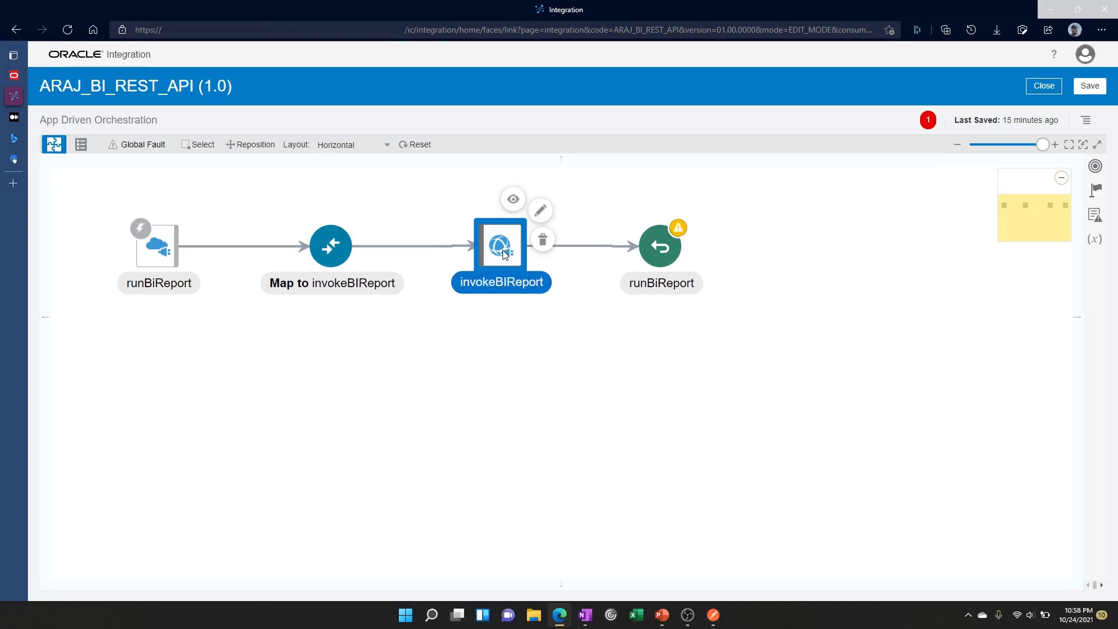
left_click(611, 316)
left_click(490, 256)
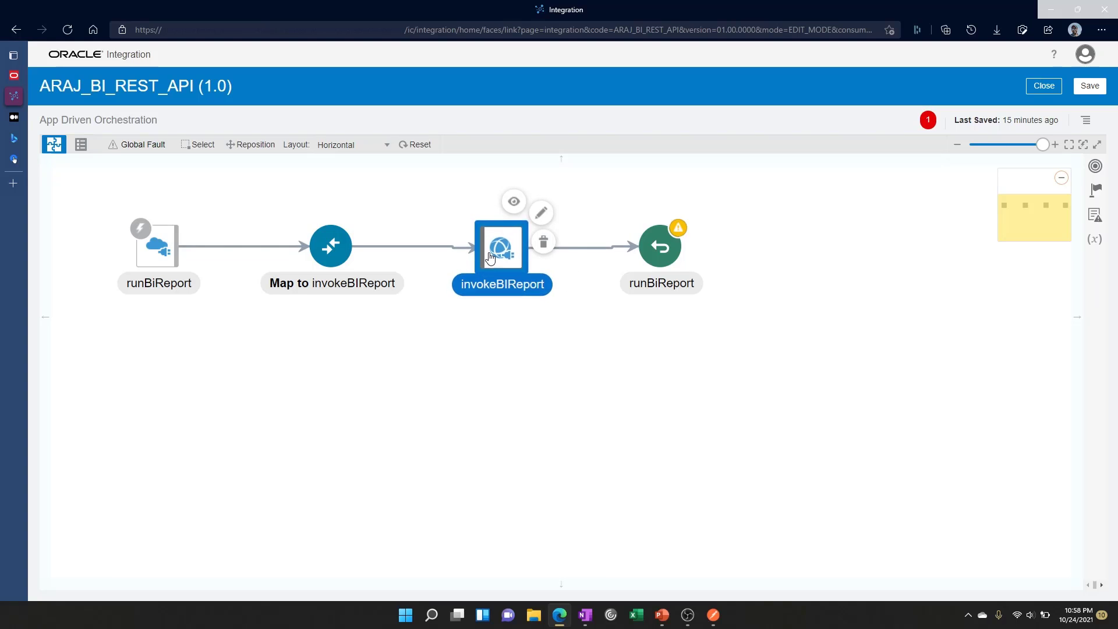
left_click(623, 333)
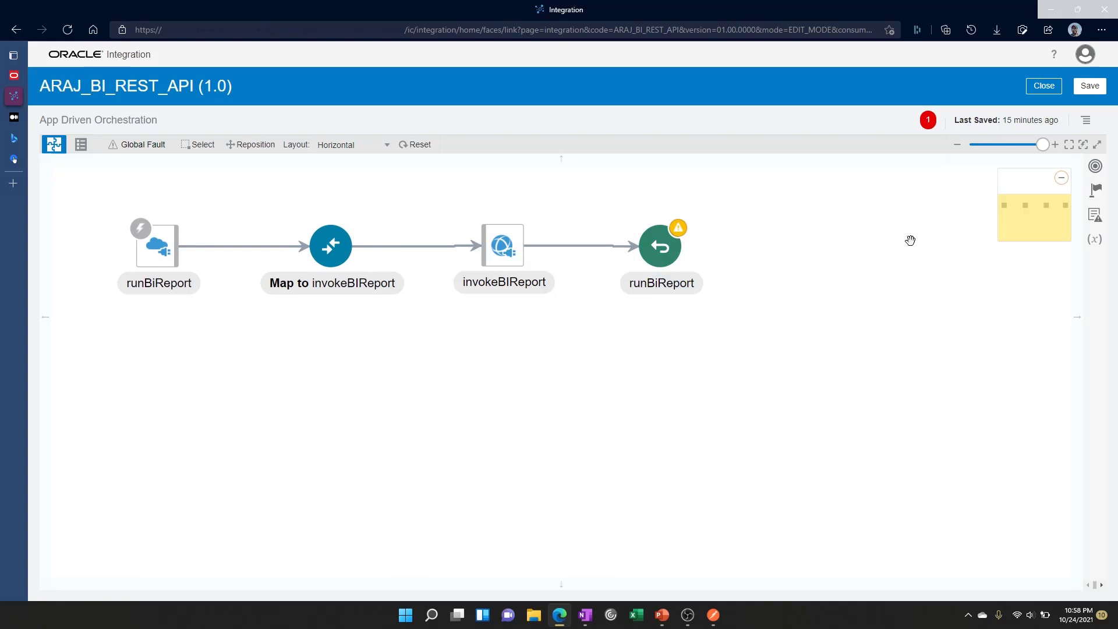
Add the FTP connection between the invokeBIReport and runBiReport nodes and name its endpoint writeFile
mouse_move(579, 252)
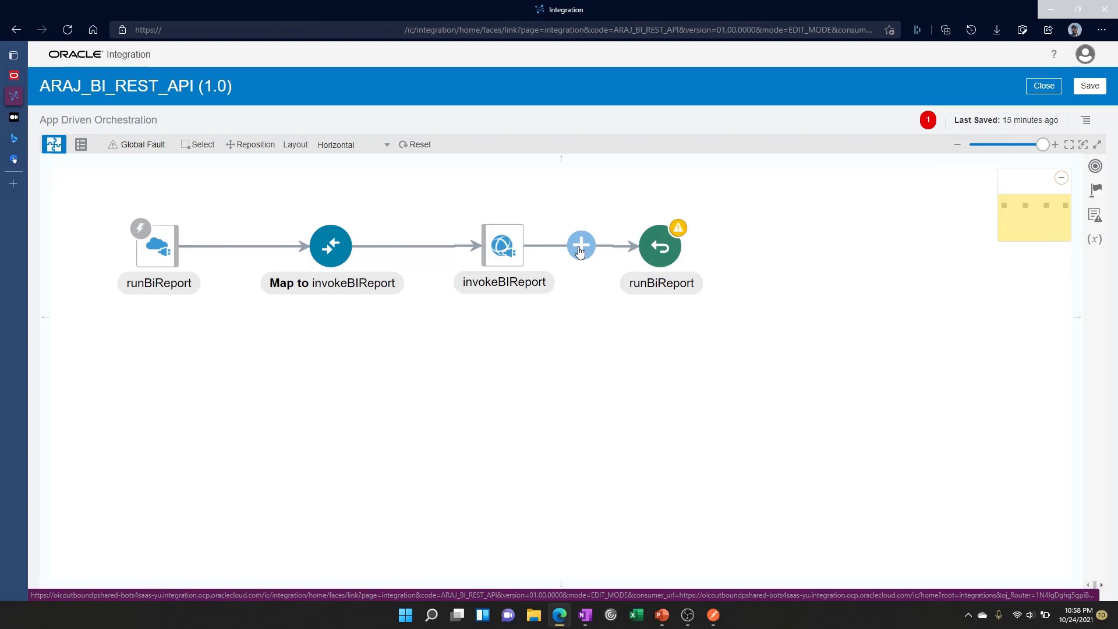
left_click(580, 252)
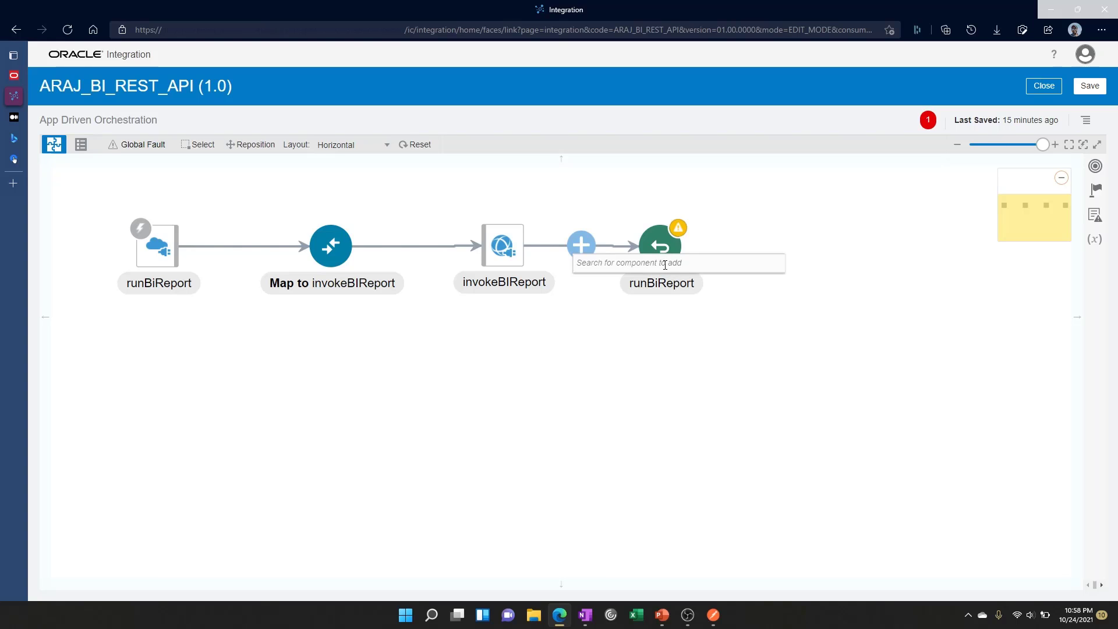
type("araj")
left_click(650, 323)
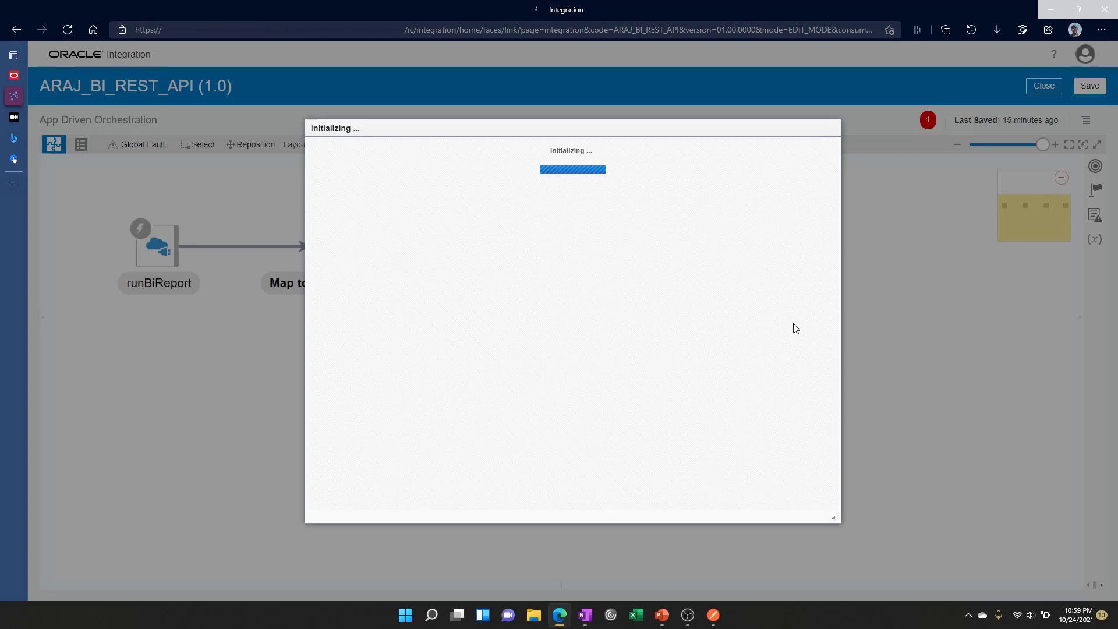
left_click(514, 247)
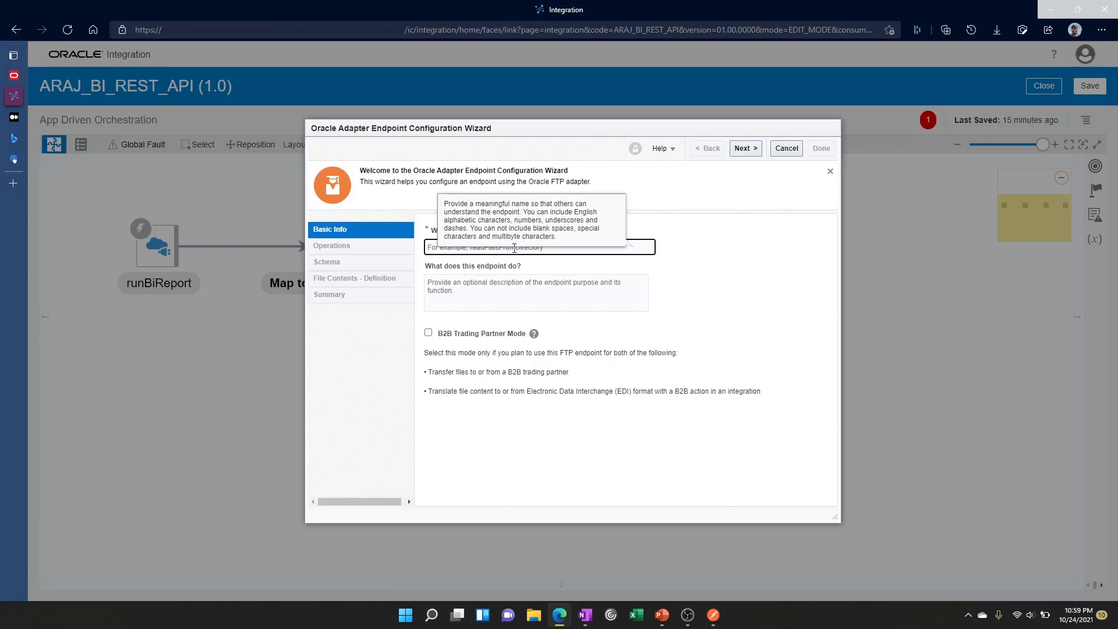
type("writeFile")
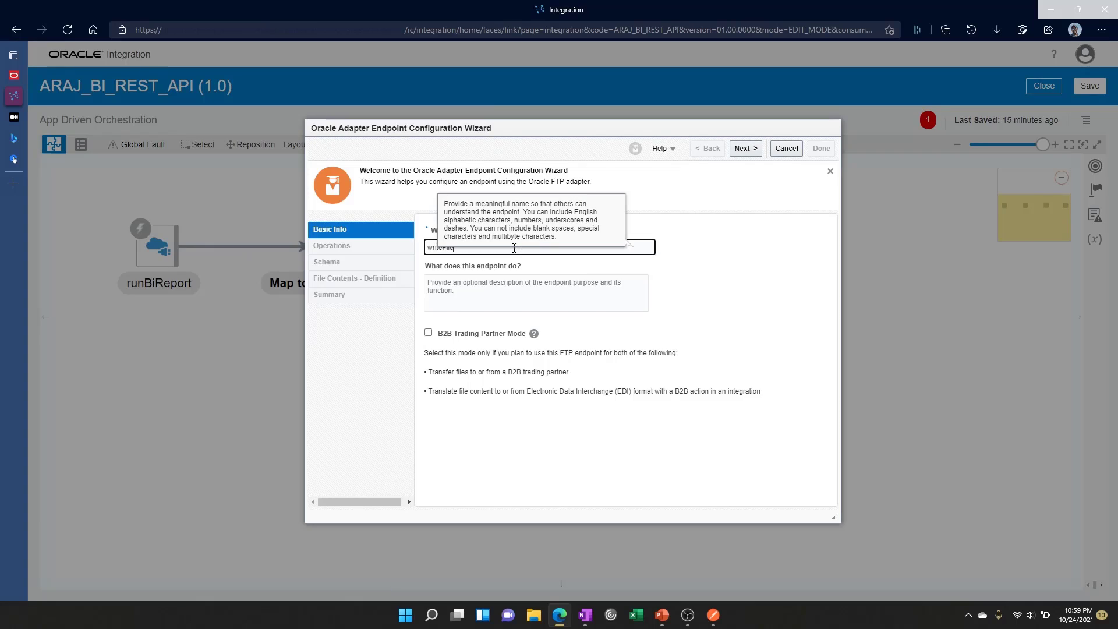
left_click(745, 149)
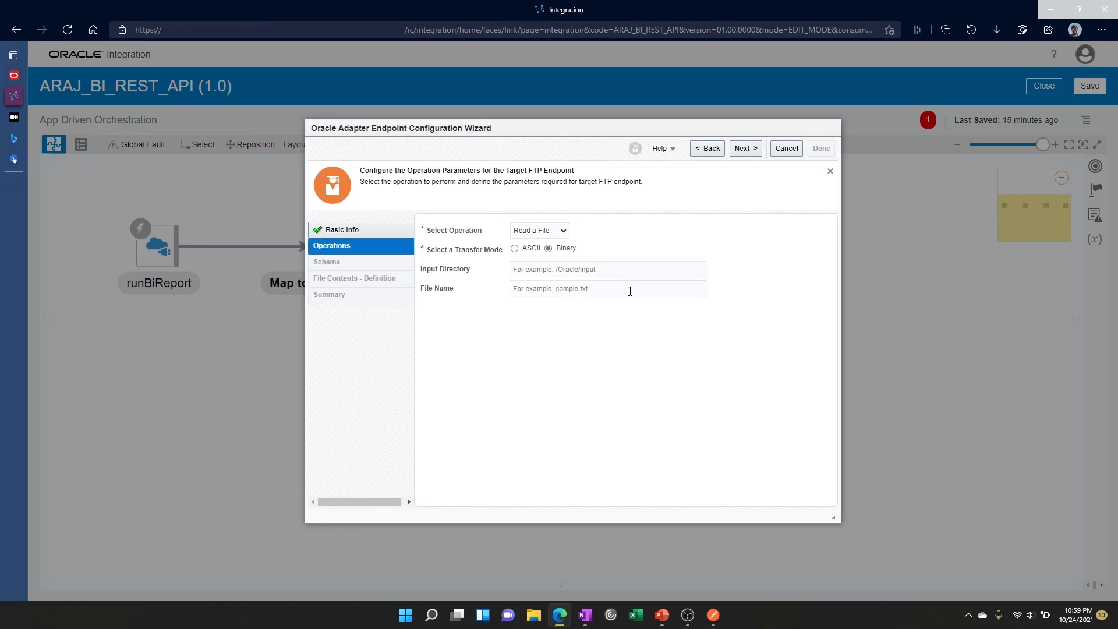
Configure the endpoint for the Write File operation with output directory /out and file name pattern GLPeriods.csv
left_click(560, 230)
left_click(545, 271)
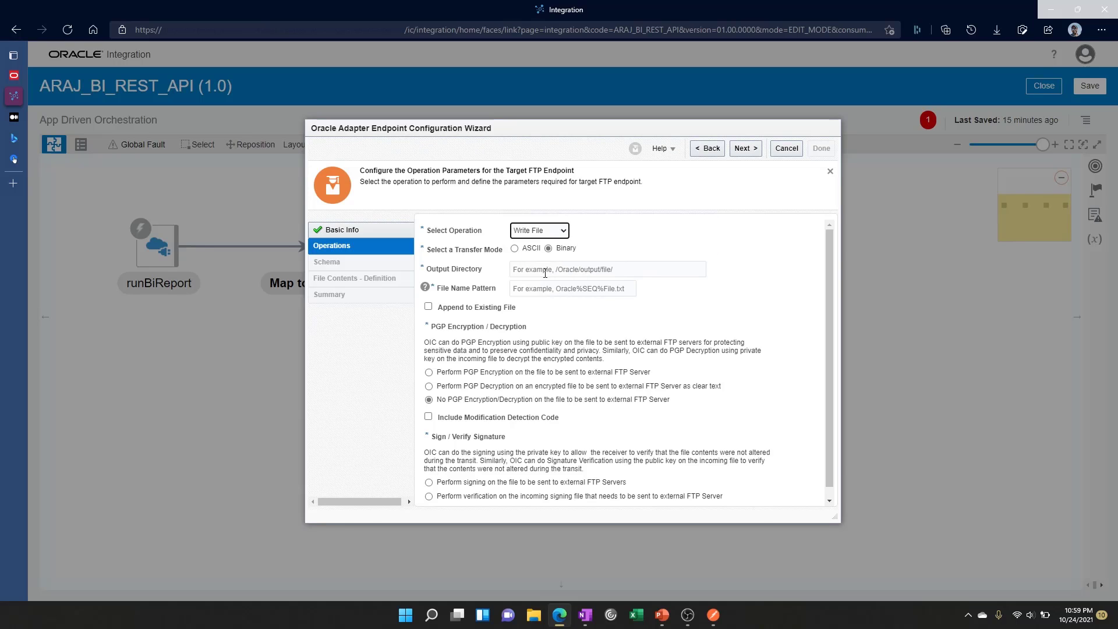
left_click(522, 269)
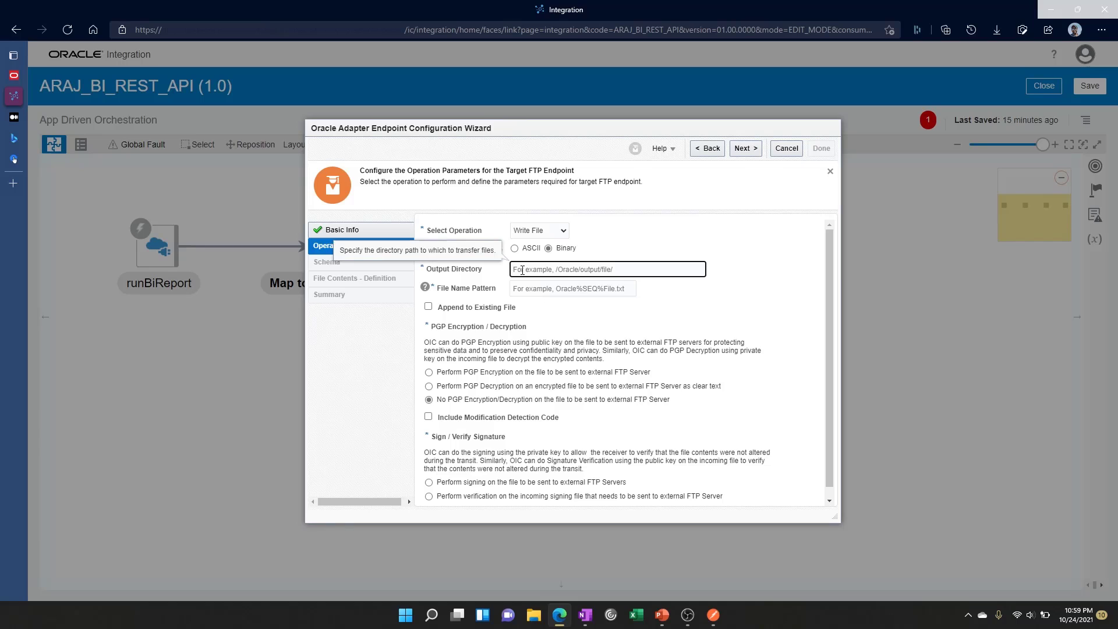
type("/out")
left_click(569, 289)
type("GLPeriods.csv")
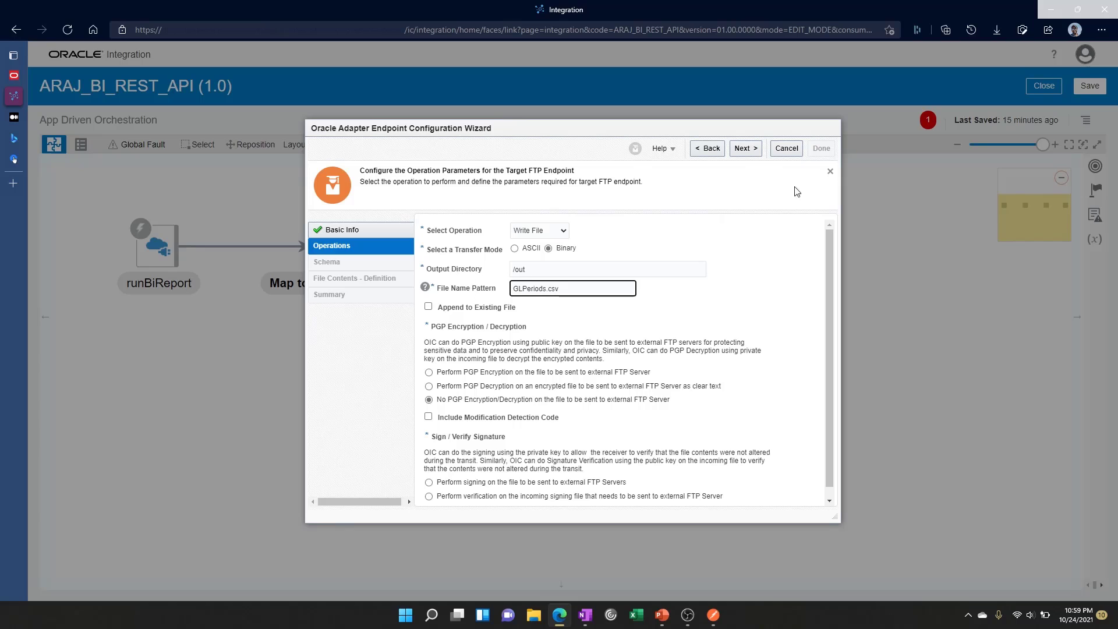
left_click(744, 149)
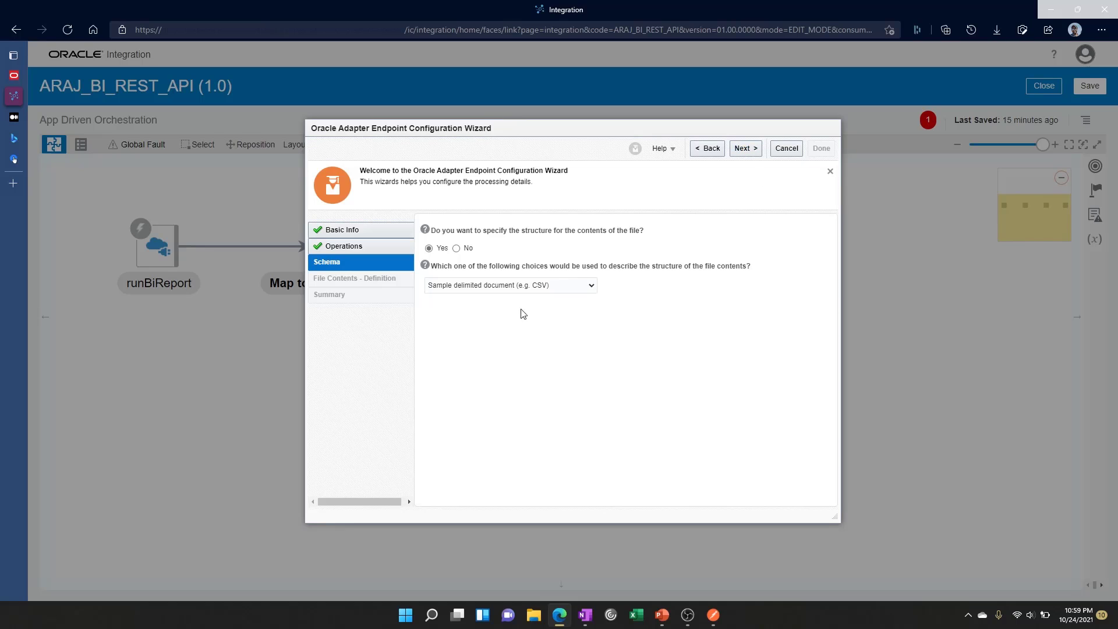
Choose not to specify a structure for the file contents and finish the FTP endpoint configuration
left_click(456, 248)
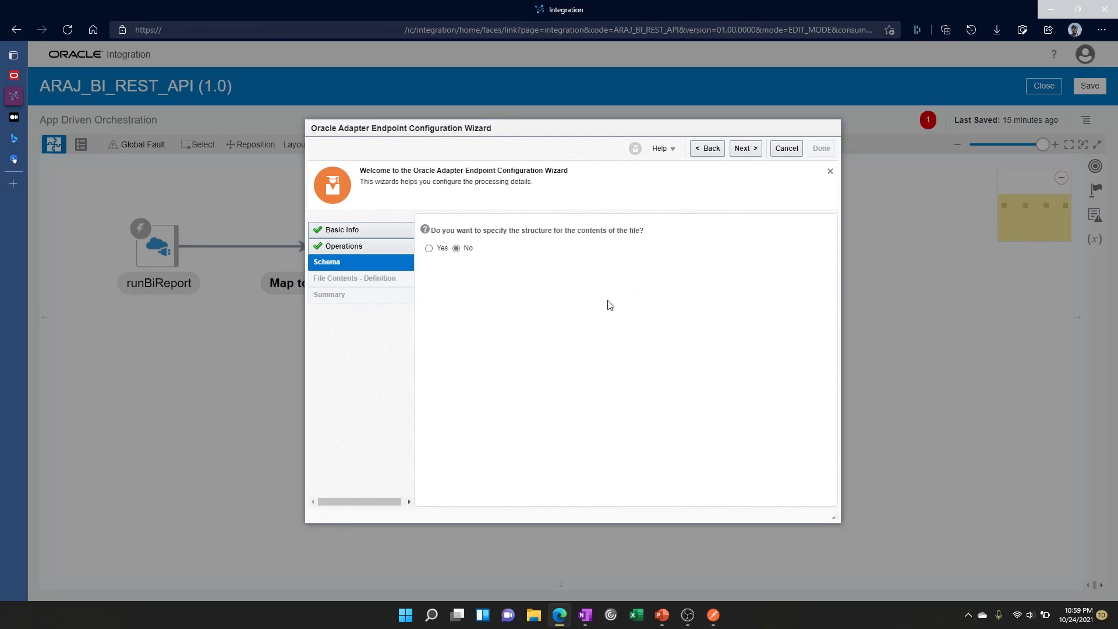
left_click(746, 149)
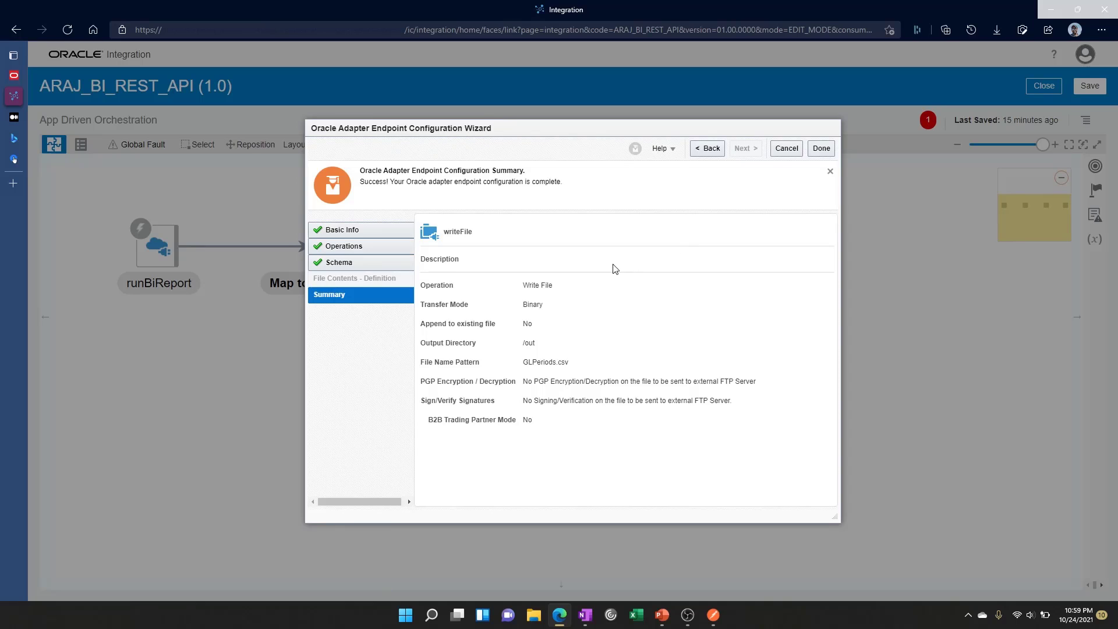
left_click(822, 150)
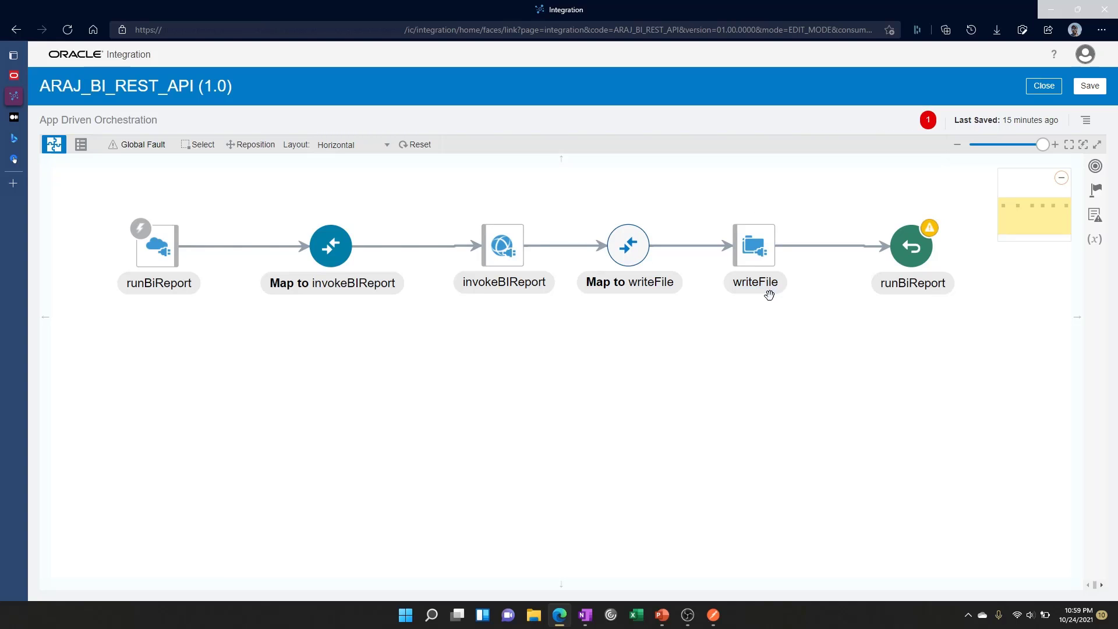
Open the Map to writeFile mapping and expand the ICSFile target and the invokeBIReport response down to reportBytes
mouse_move(769, 295)
left_click(622, 259)
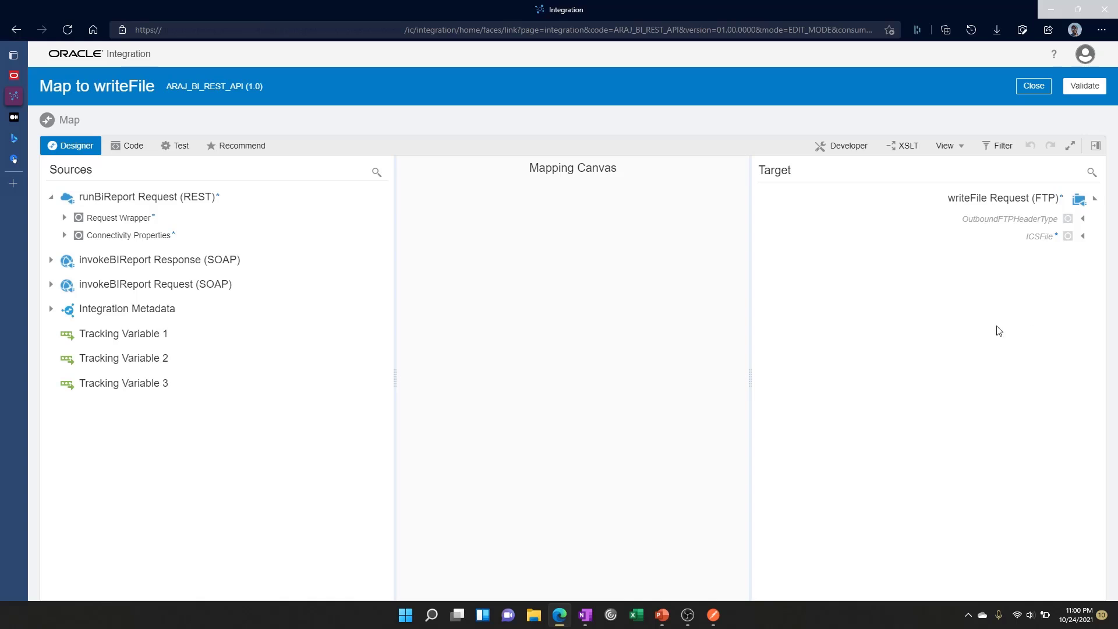
left_click(1083, 236)
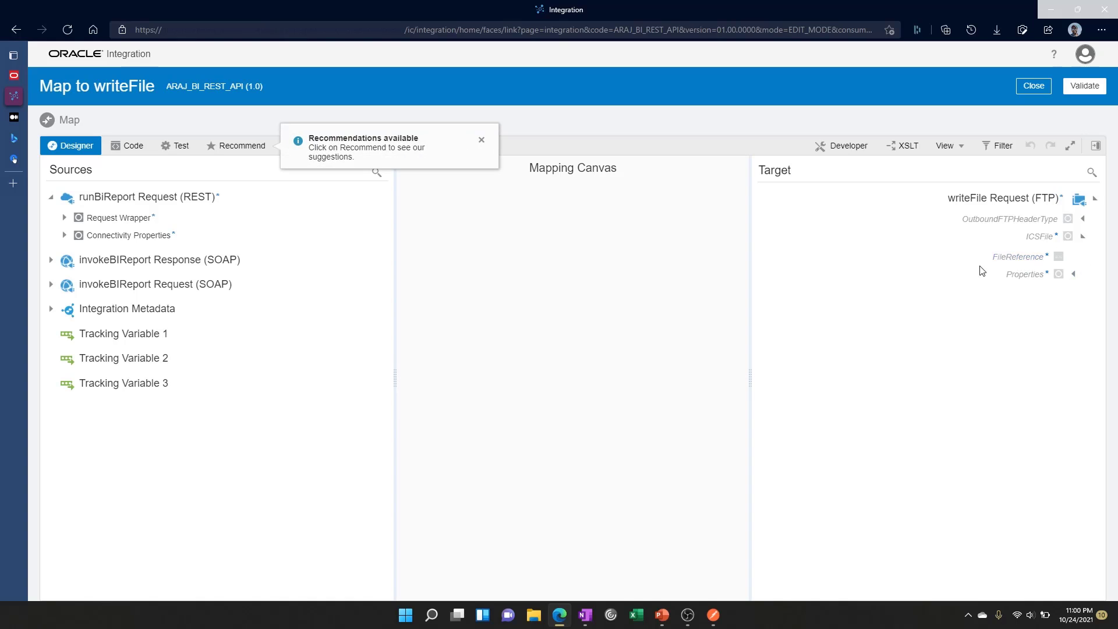
left_click(1073, 275)
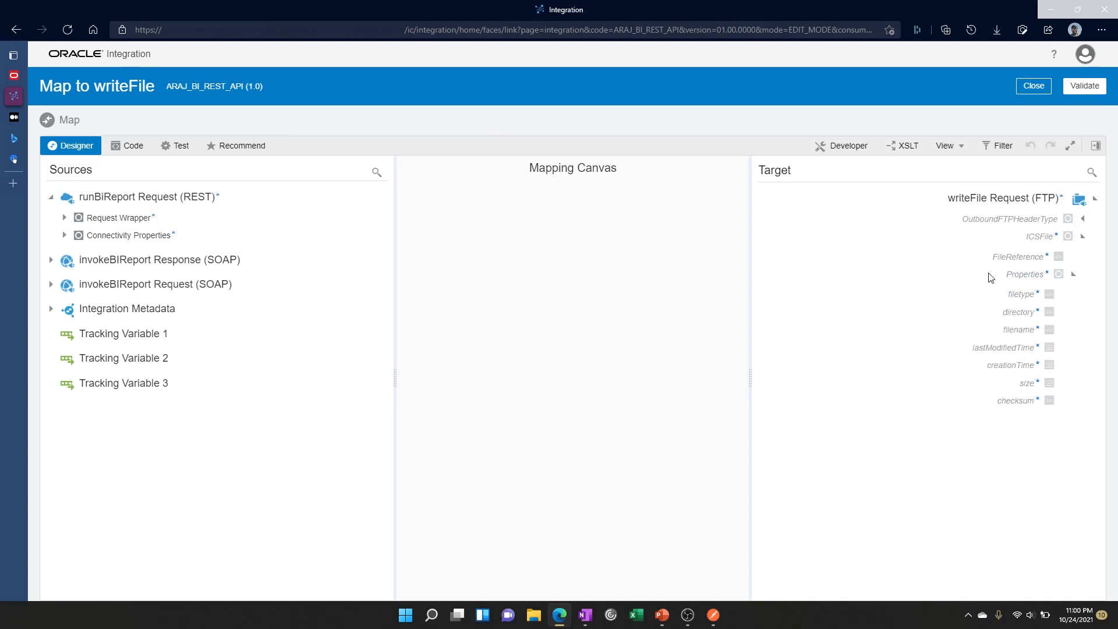
left_click(1073, 275)
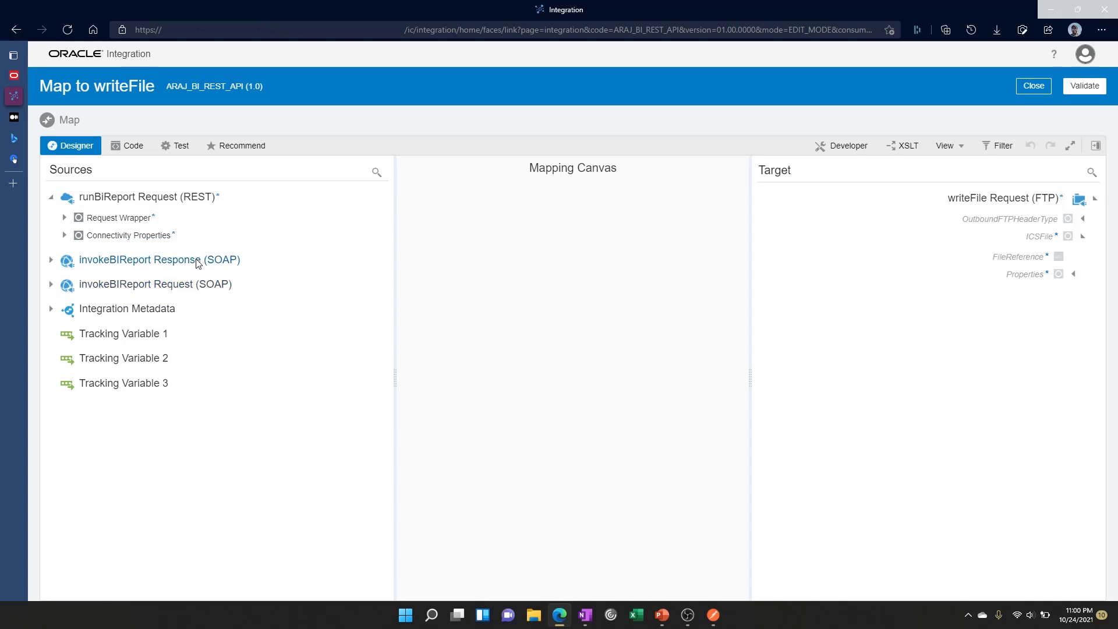
left_click(51, 259)
left_click(65, 281)
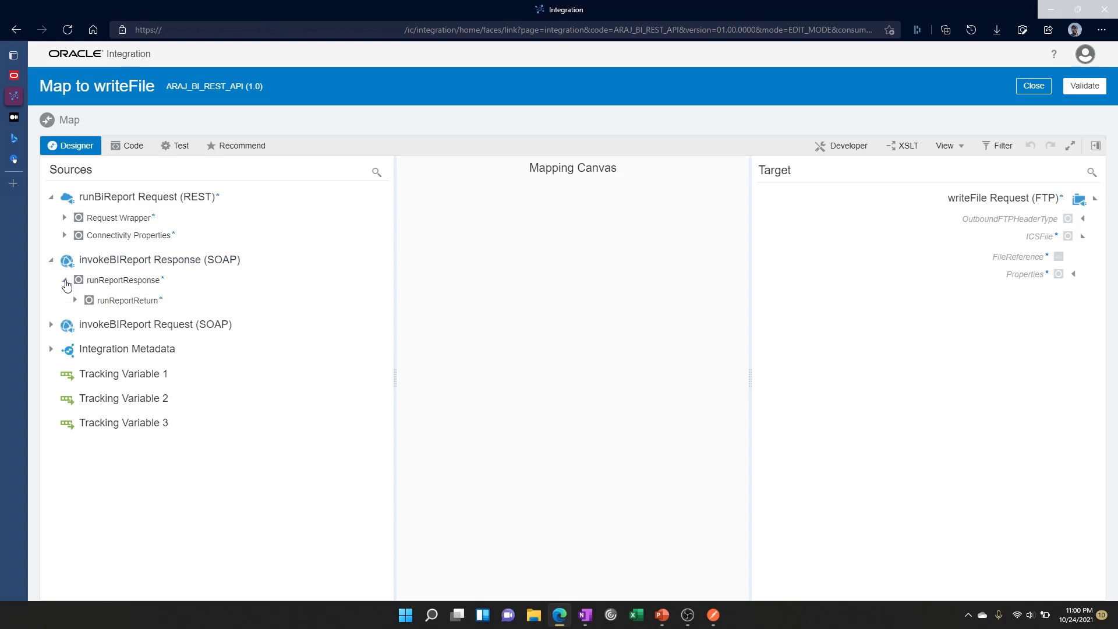
left_click(74, 300)
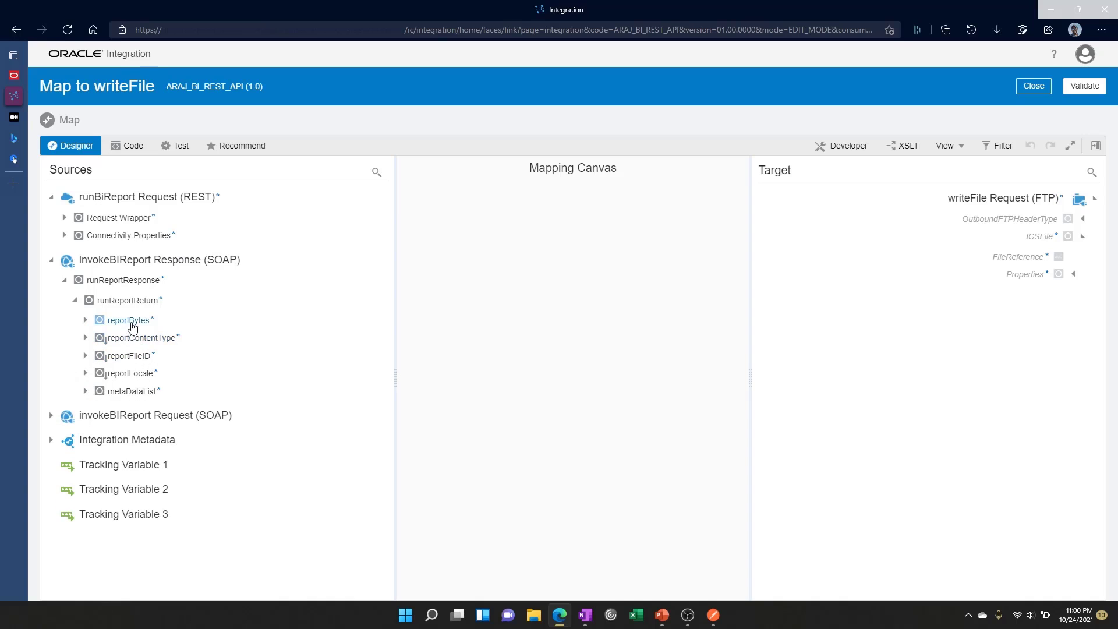
left_click(85, 320)
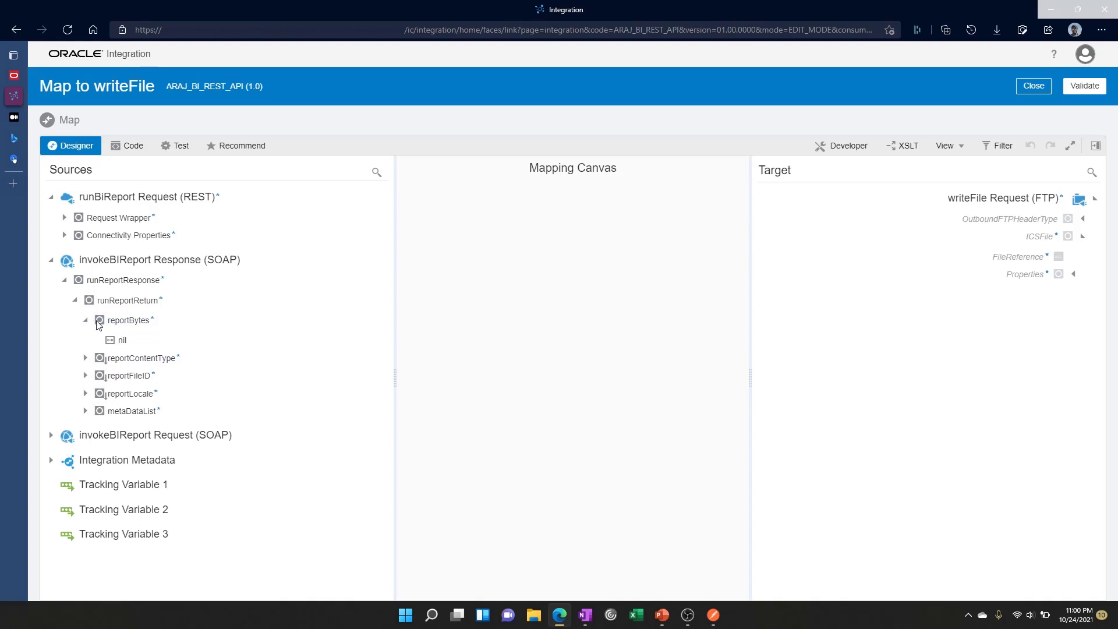
left_click(110, 325)
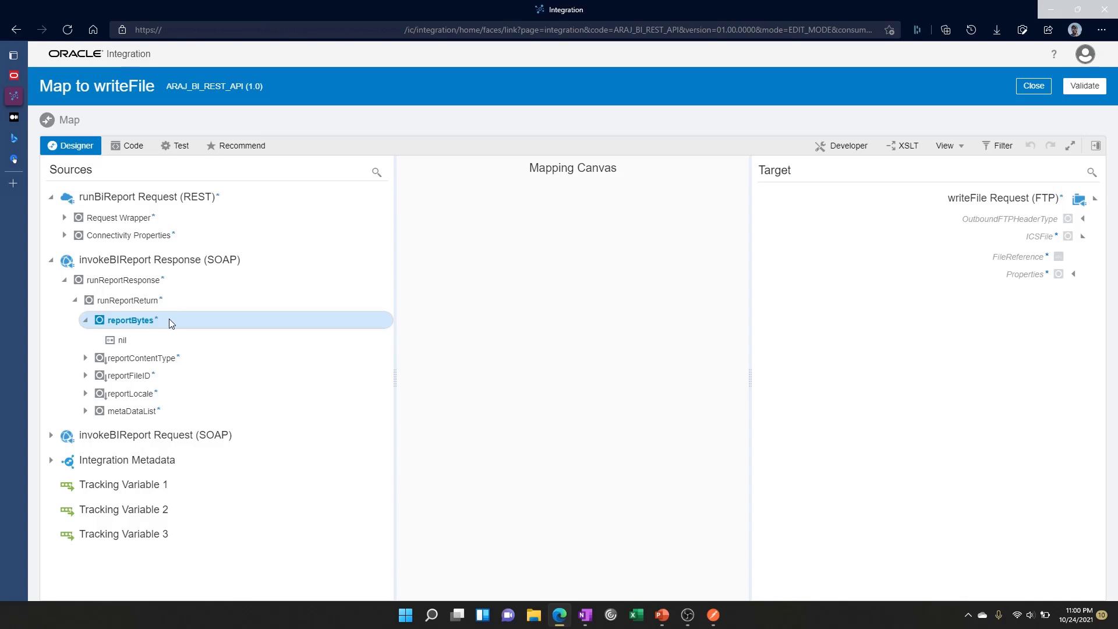
Create a target node for FileReference under ICSFile in the writeFile request
right_click(1036, 260)
left_click(1032, 265)
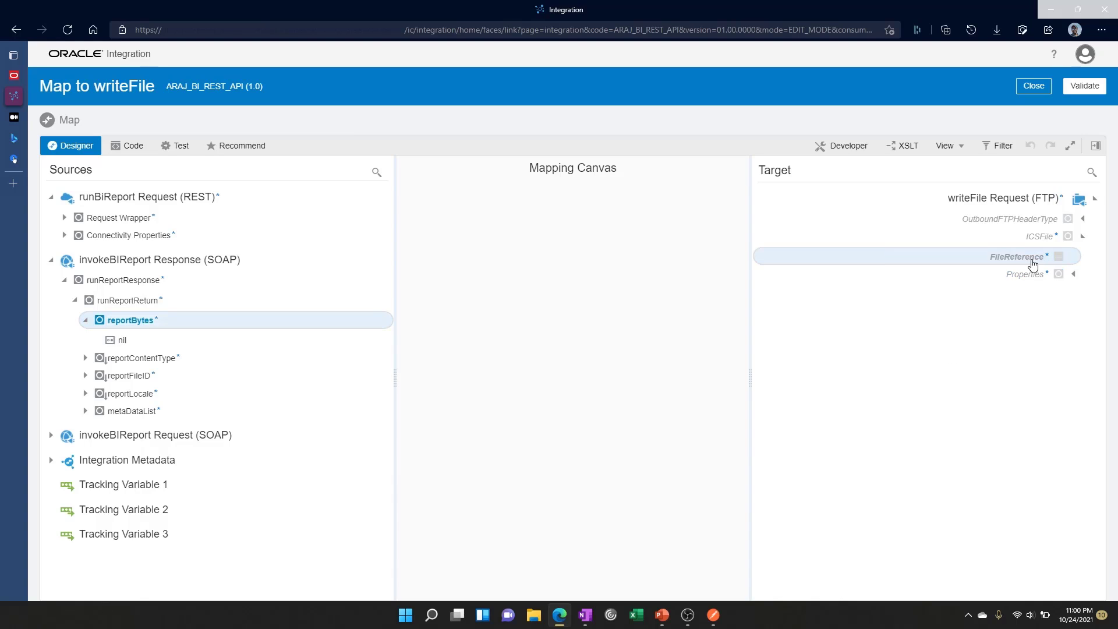
right_click(1032, 265)
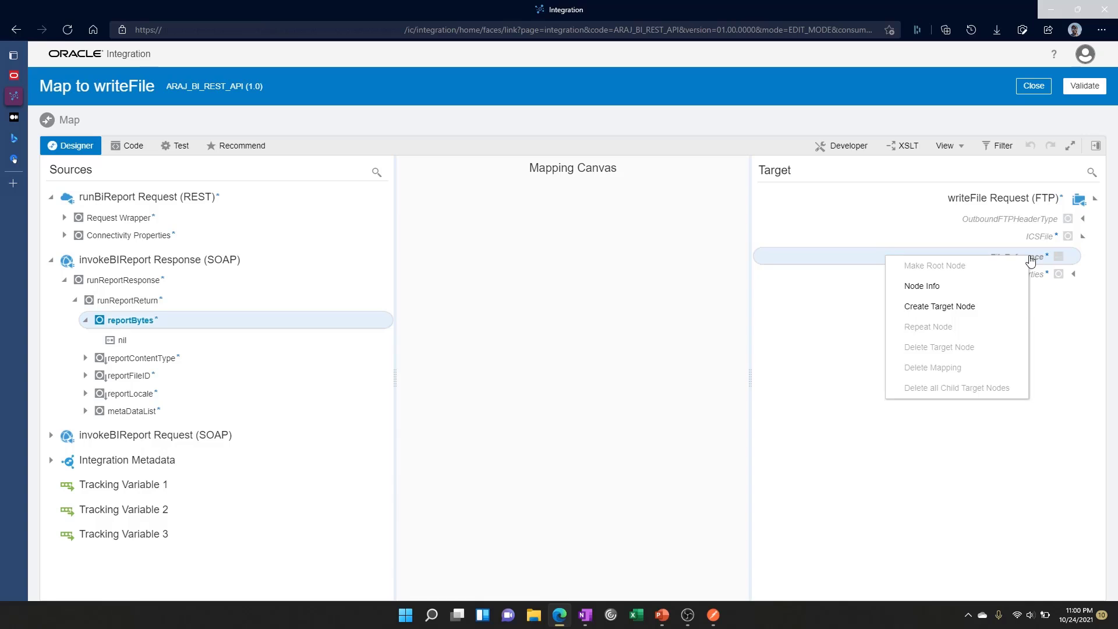
left_click(937, 310)
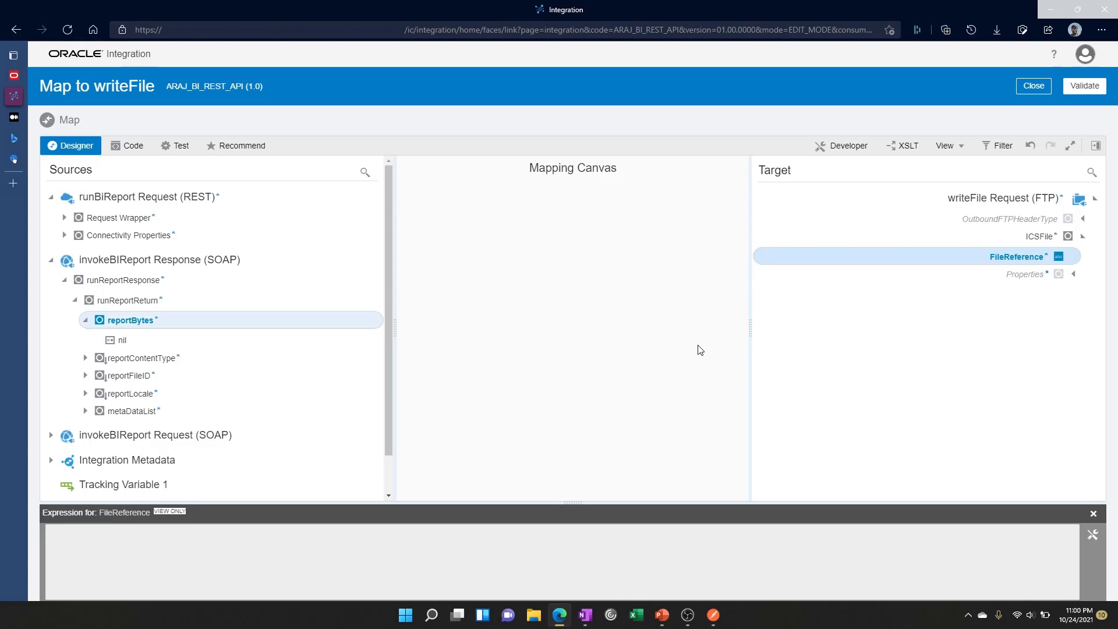
Build the FileReference expression with the decodeBase64ToReference function, using reportBytes from the invokeBIReport response as its argument
left_click_drag(573, 502, 574, 410)
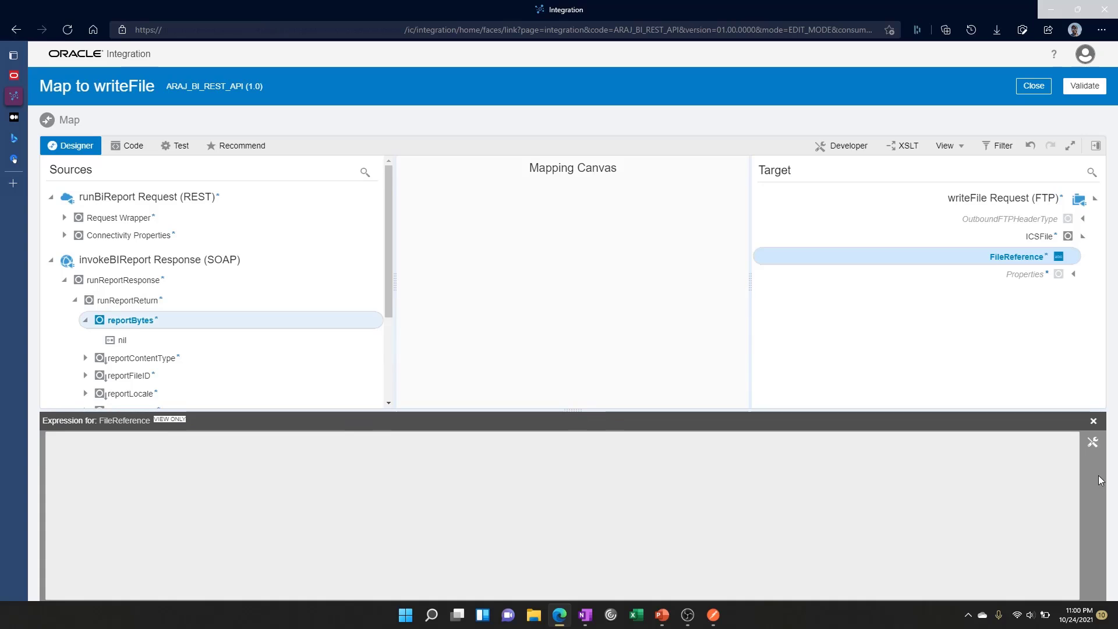
left_click(1094, 442)
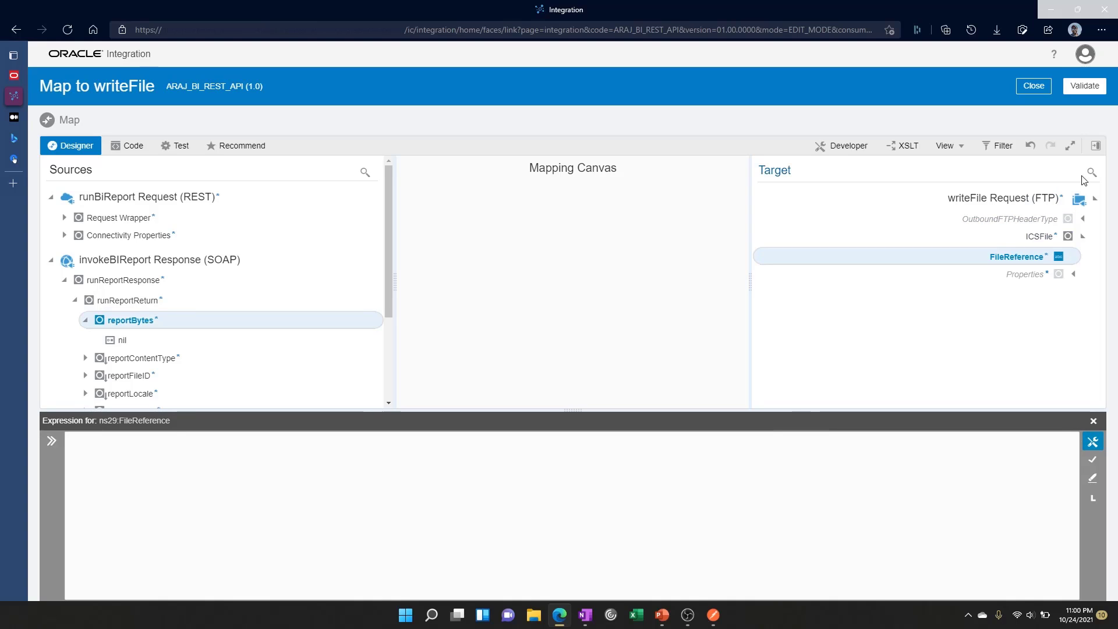
left_click(1094, 150)
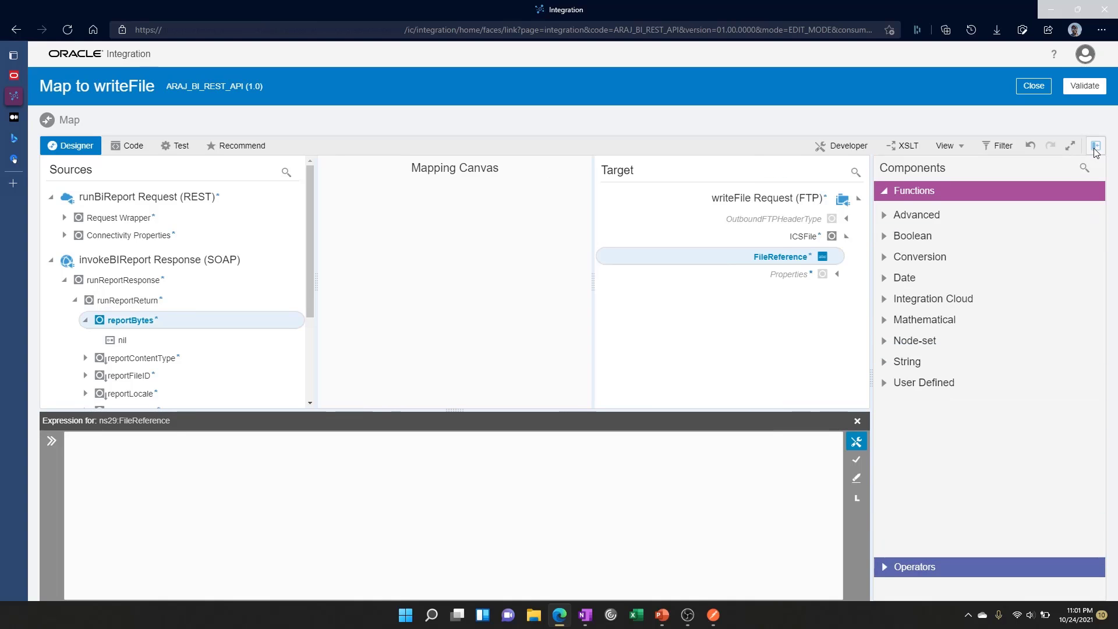
left_click(885, 215)
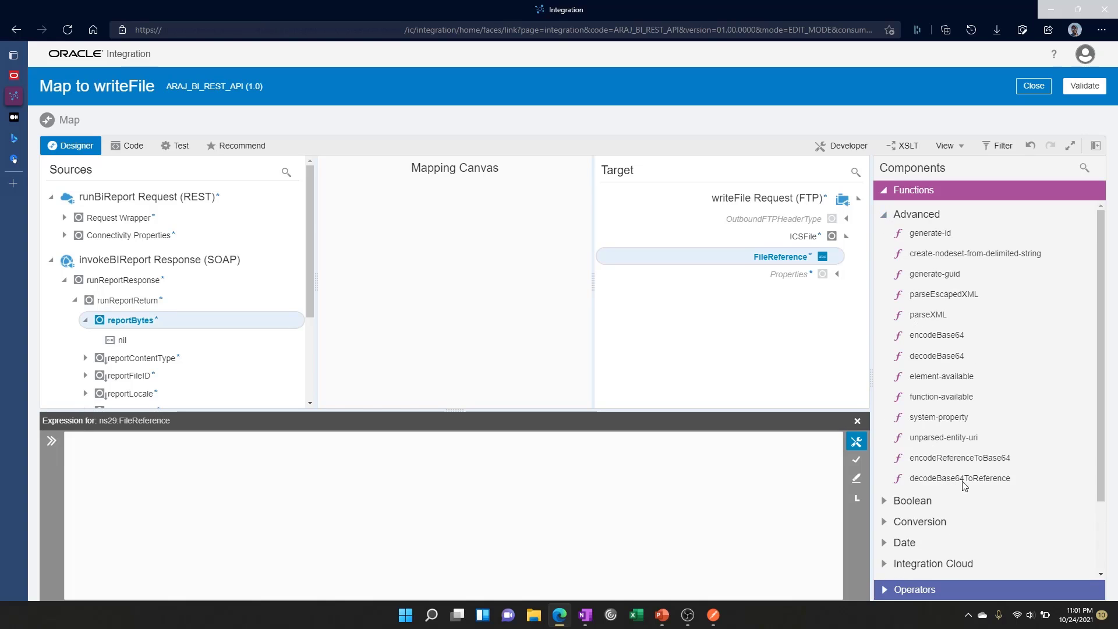
mouse_move(951, 484)
left_click_drag(938, 485, 394, 499)
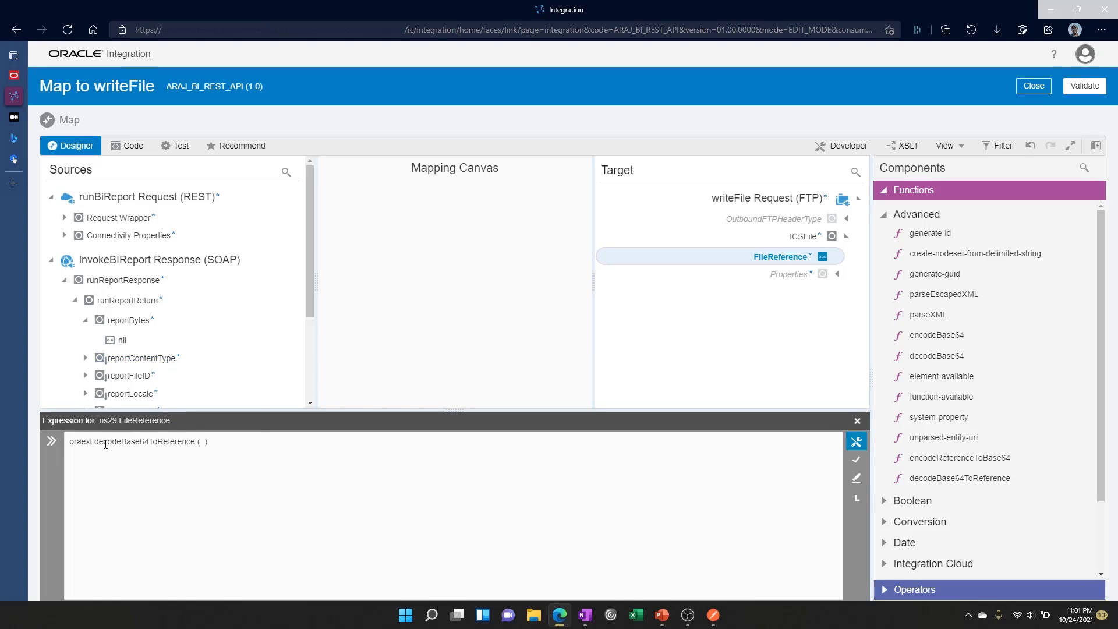
left_click_drag(130, 321, 202, 445)
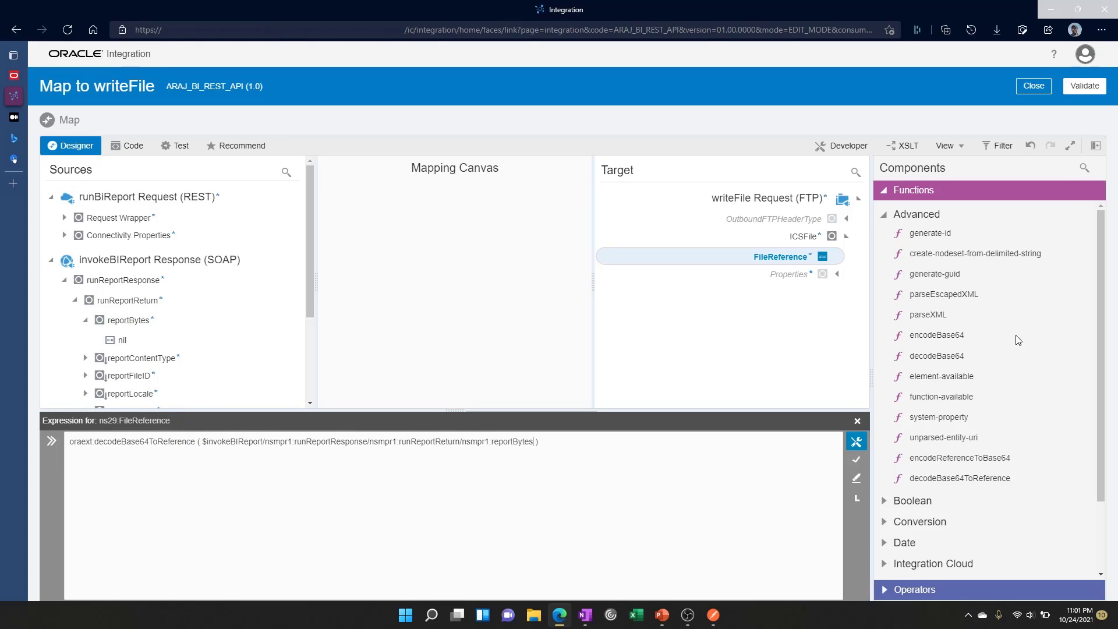
Save the FileReference expression, then validate and close the Map to writeFile mapping
left_click(1095, 145)
left_click(1097, 462)
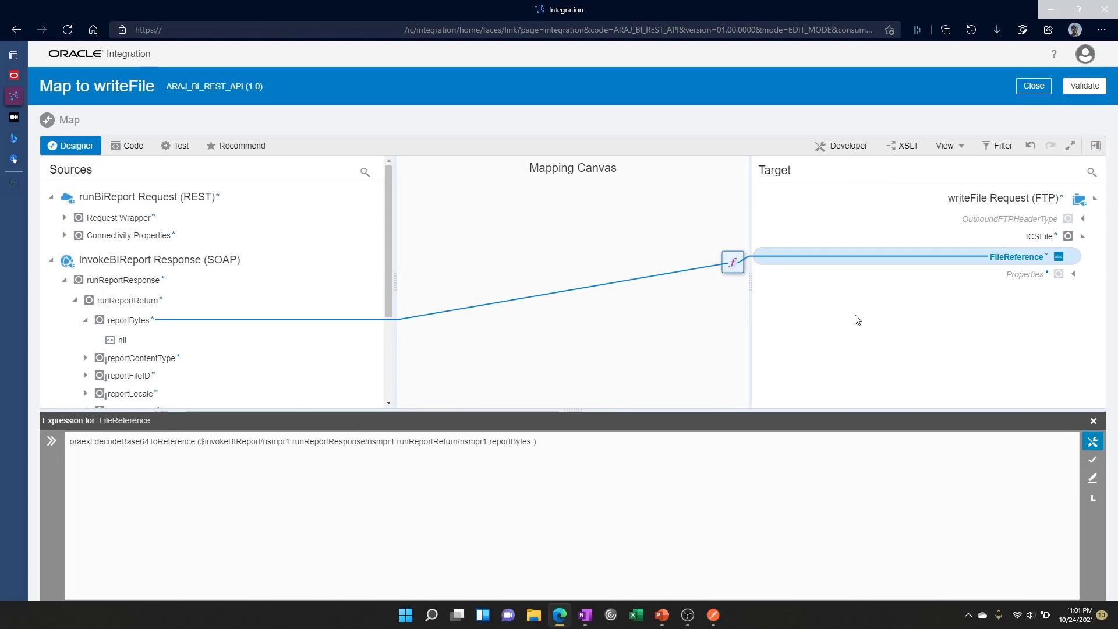
left_click(1084, 85)
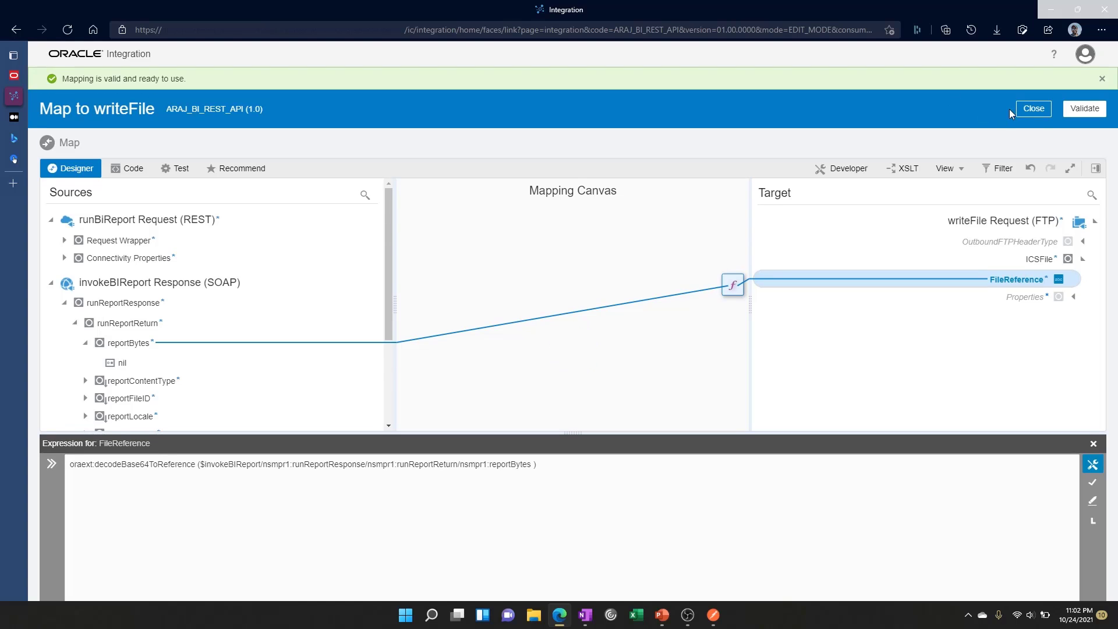
left_click(1031, 109)
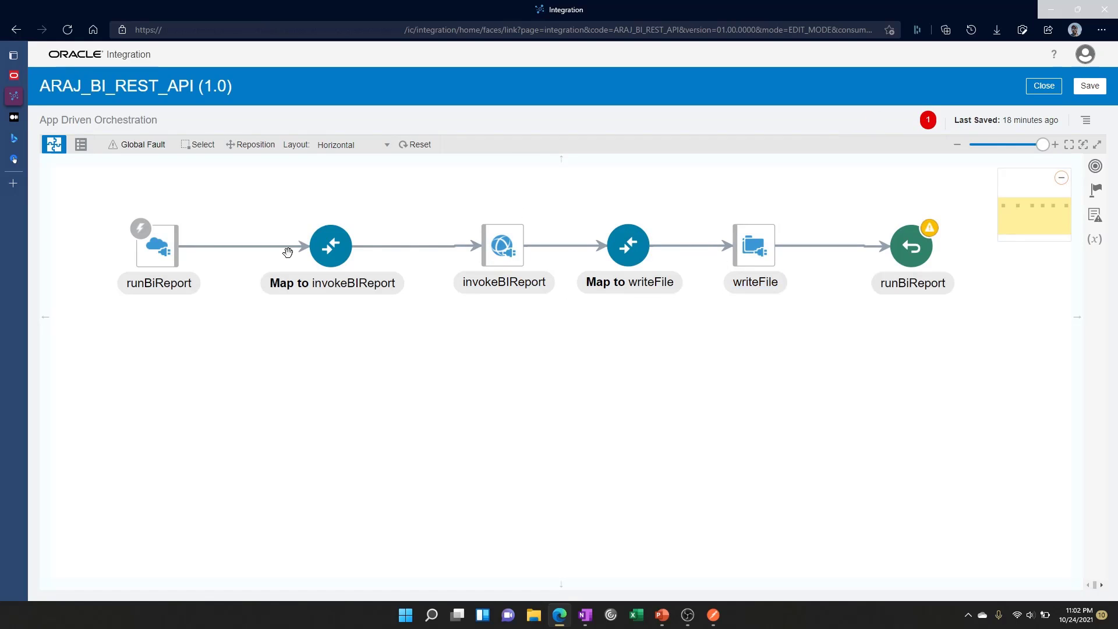
Add a Map action between writeFile and the final runBiReport return, opening its mapping editor
left_click_drag(279, 202, 241, 214)
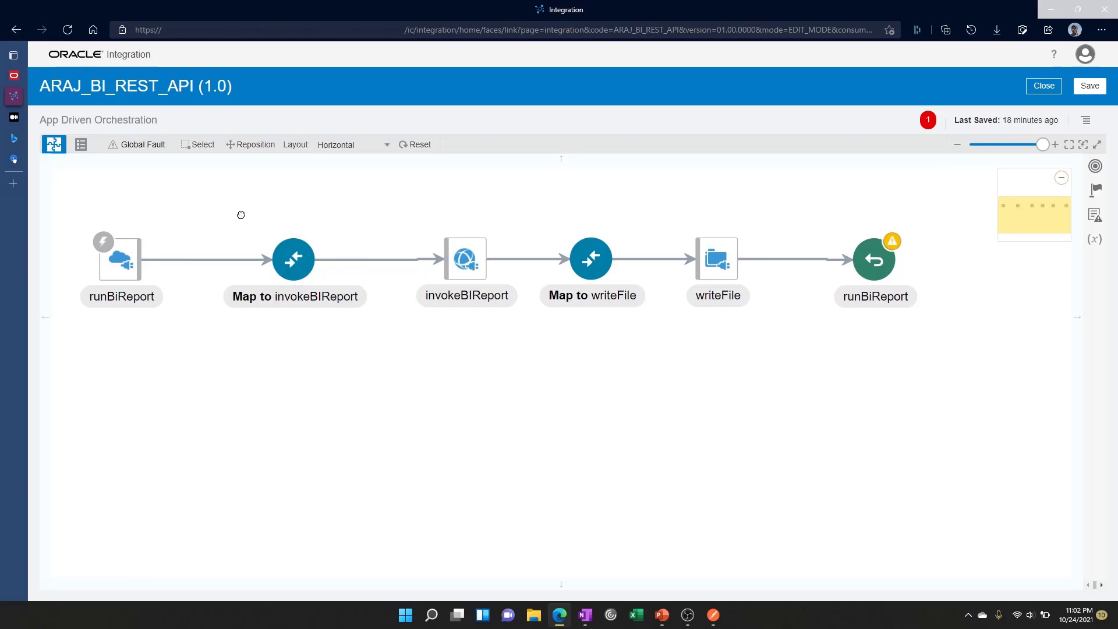
left_click(795, 264)
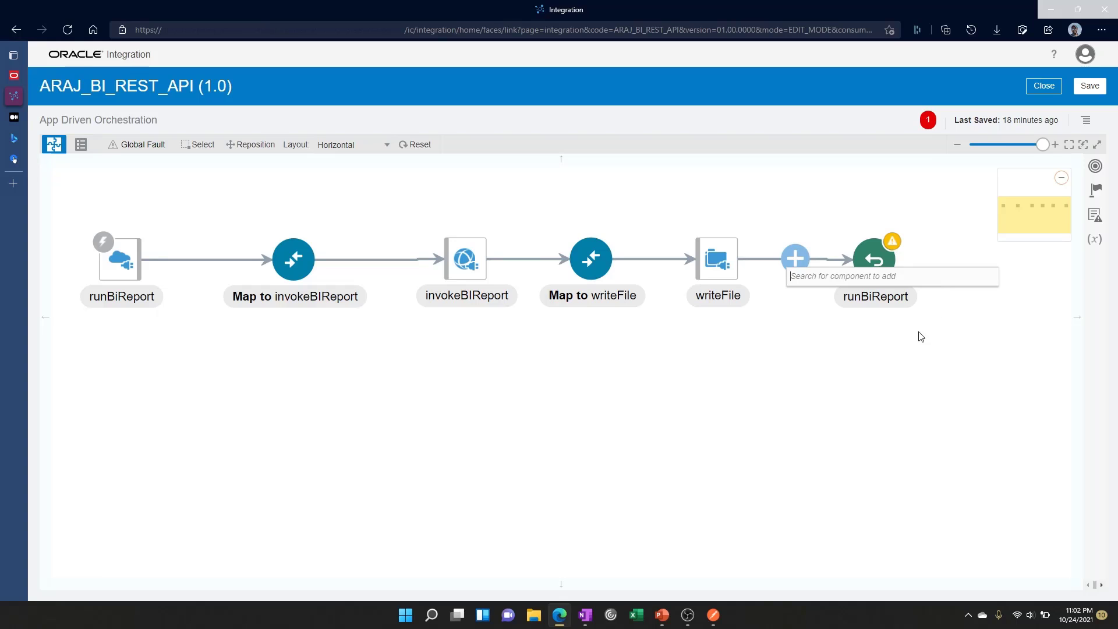
left_click(1095, 167)
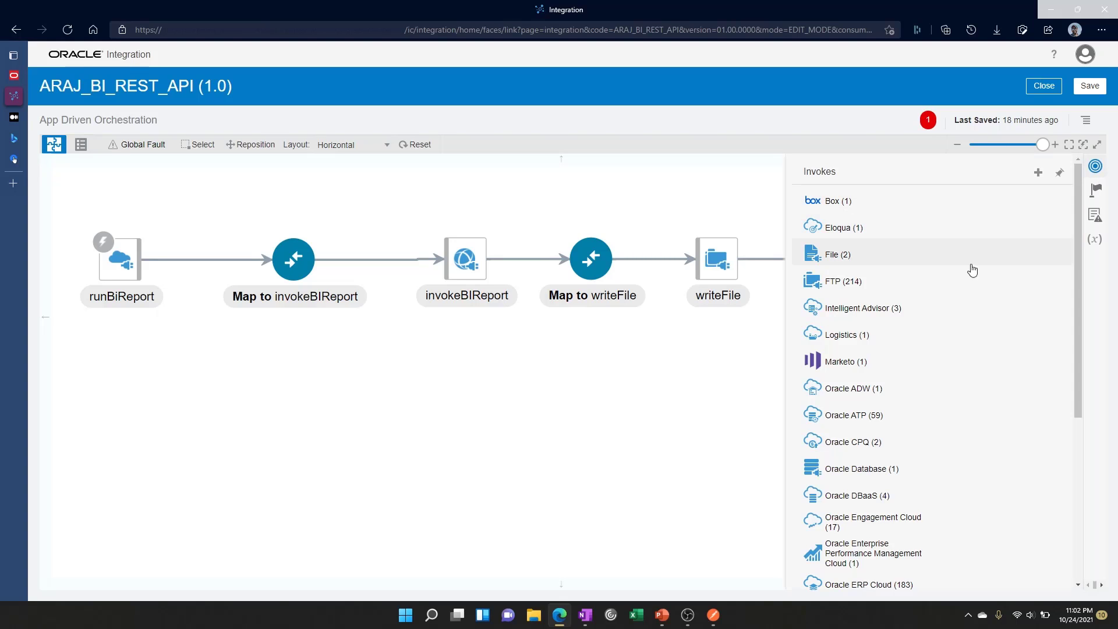
left_click_drag(1080, 294, 1072, 269)
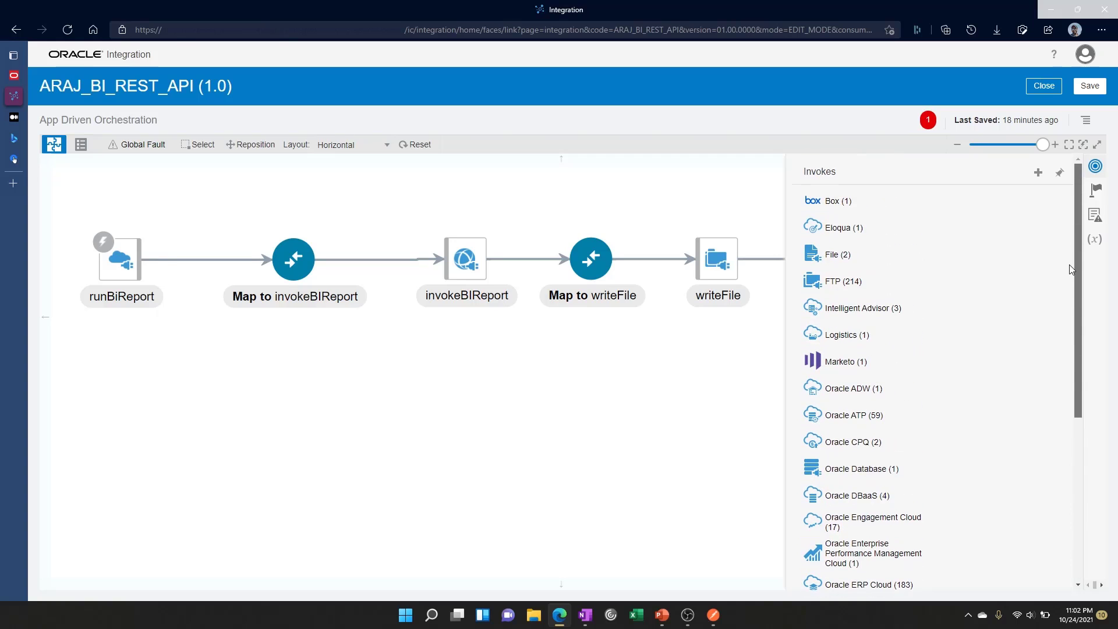
left_click(1096, 190)
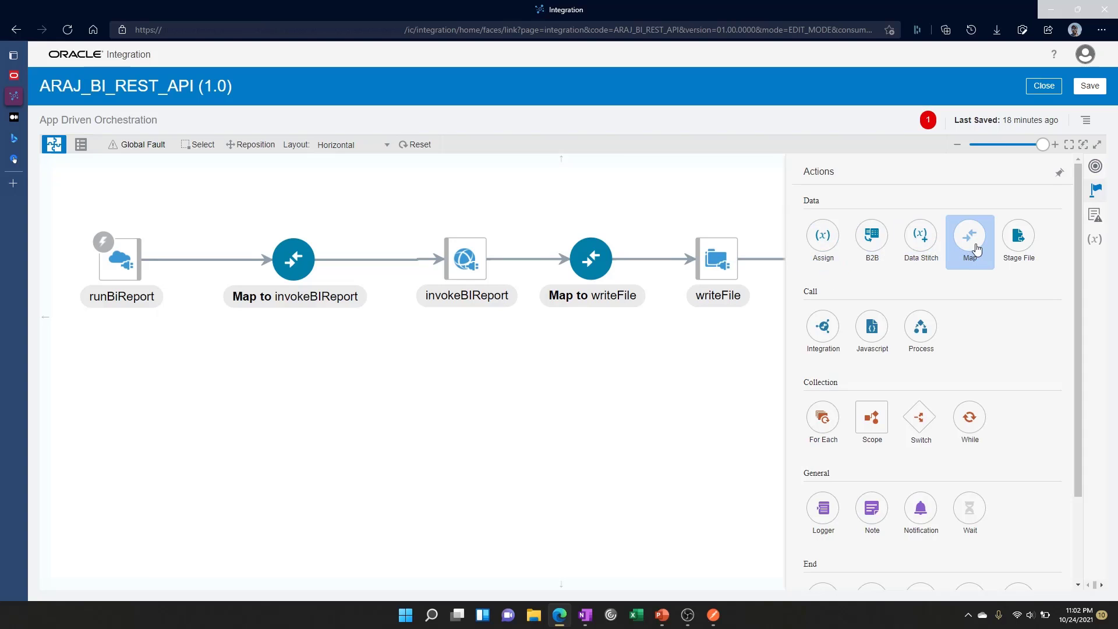
left_click(639, 359)
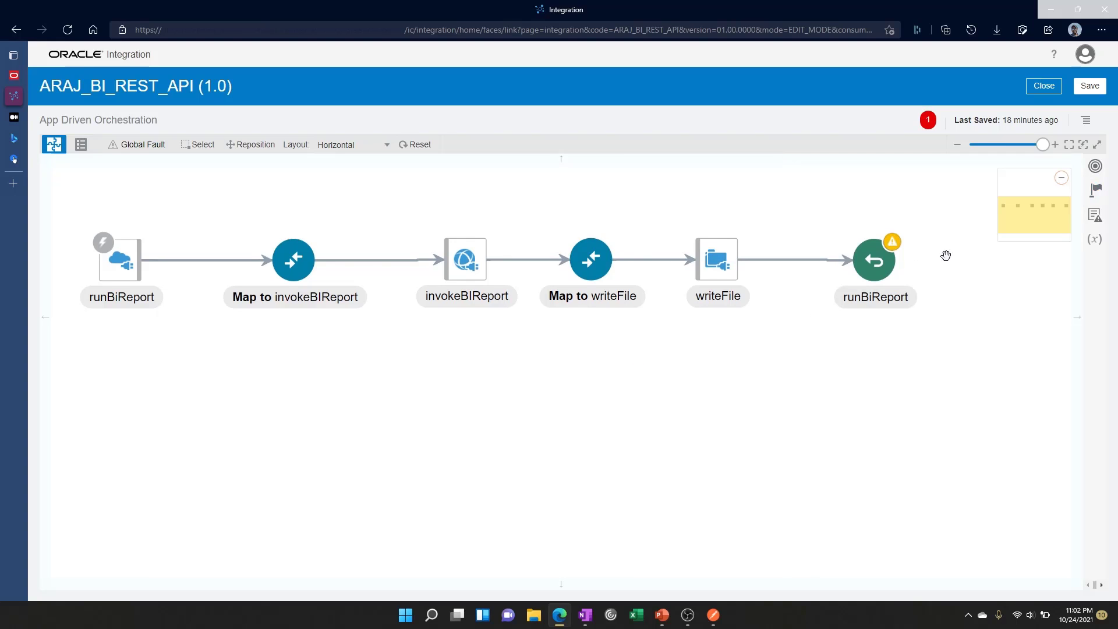
left_click(1097, 193)
left_click_drag(969, 236, 792, 266)
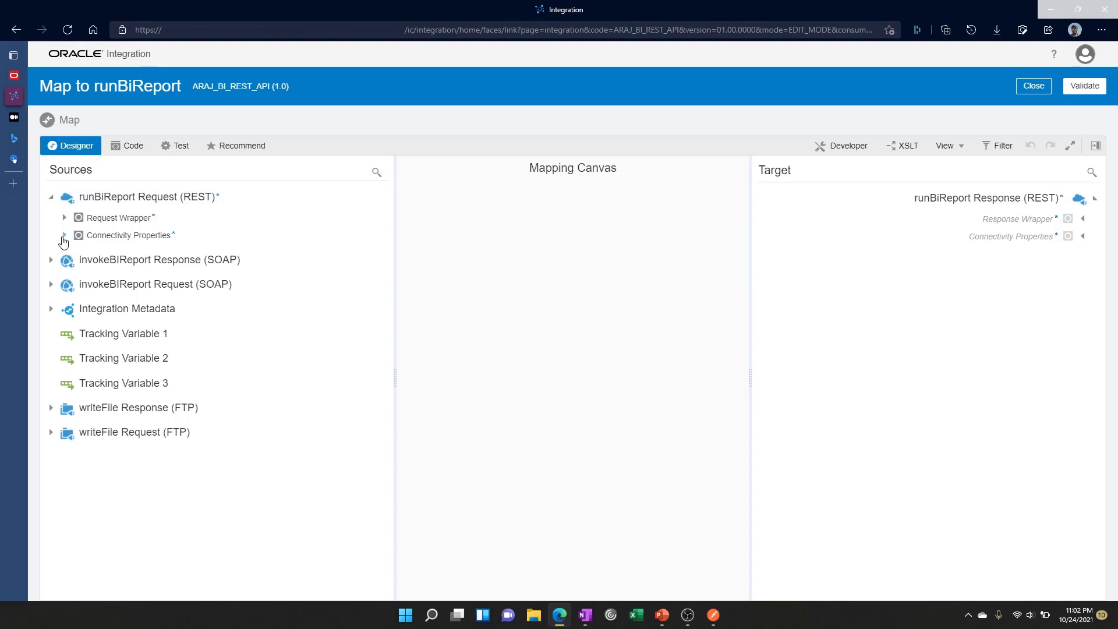
Expand the Response Wrapper target of the runBiReport response and the writeFile response source down to the FTPWriteResponse fields
left_click(1082, 219)
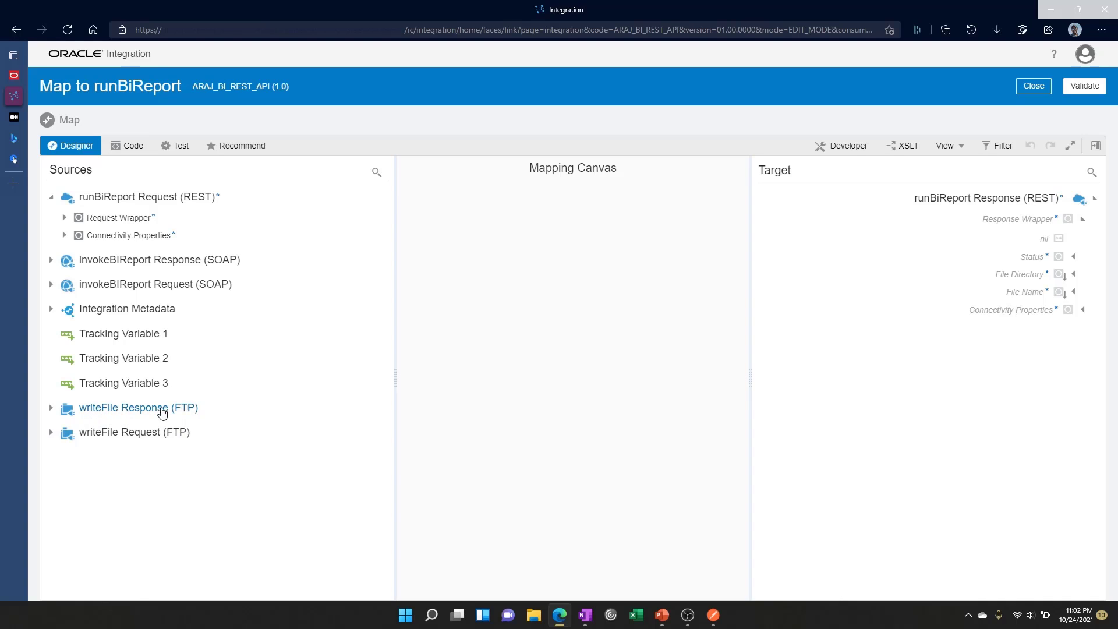
left_click(51, 408)
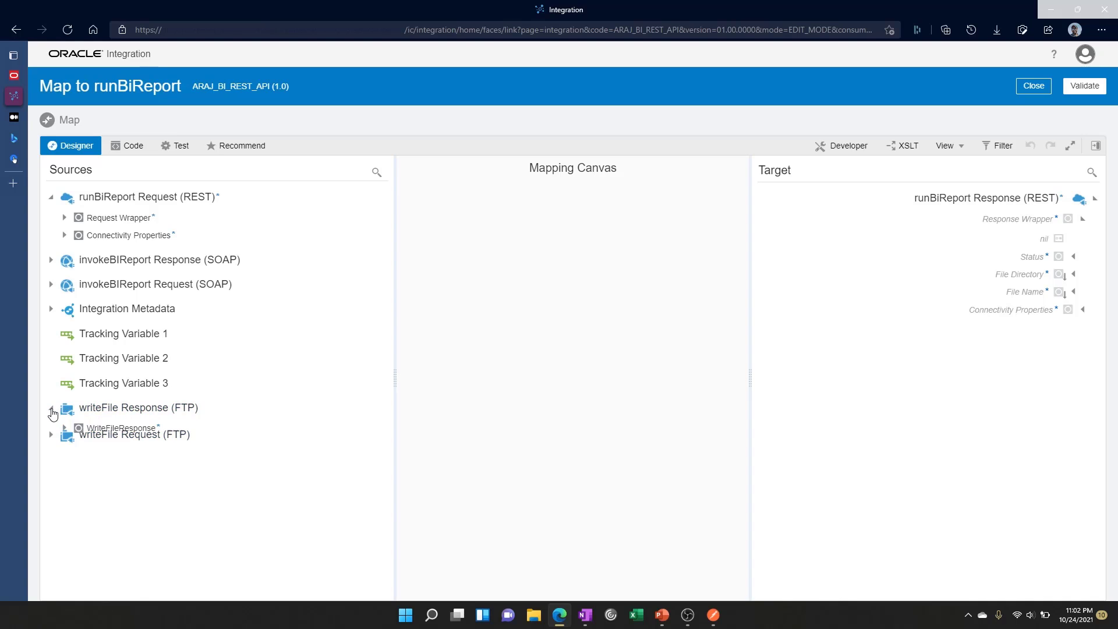
left_click(64, 428)
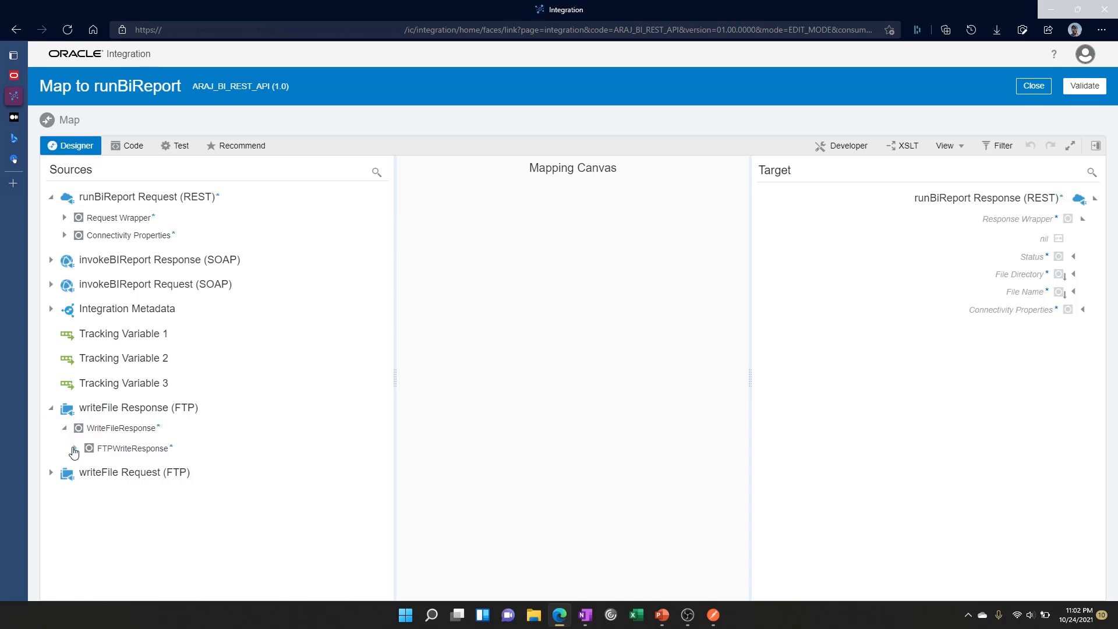
left_click(75, 449)
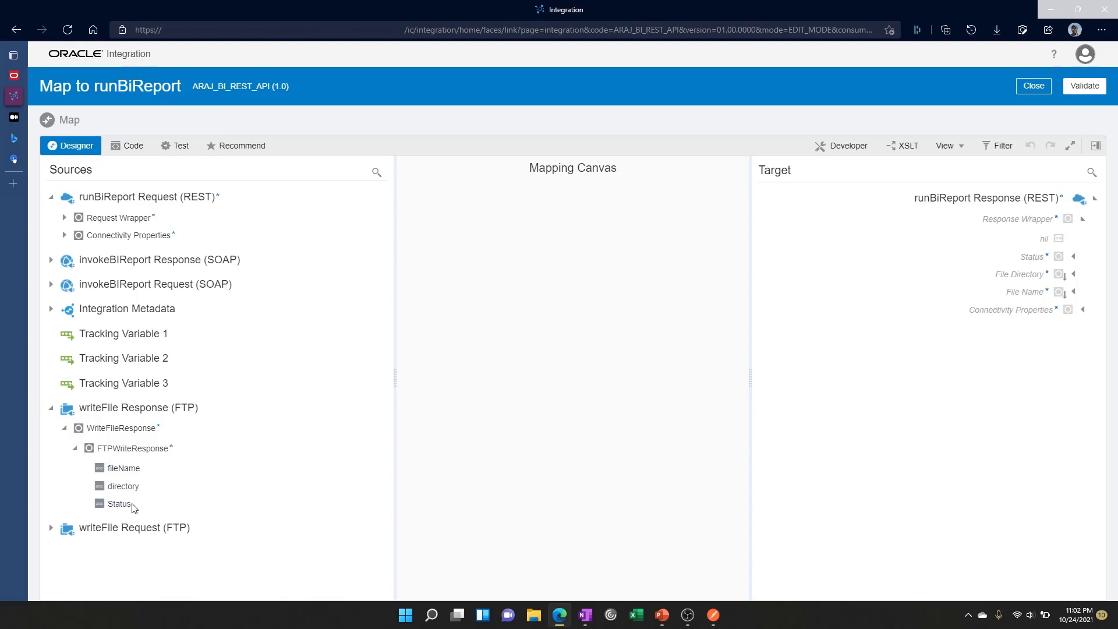
Map Status, directory and fileName from FTPWriteResponse to Status, File Directory and File Name, then validate and close the mapping
left_click_drag(132, 510, 1030, 256)
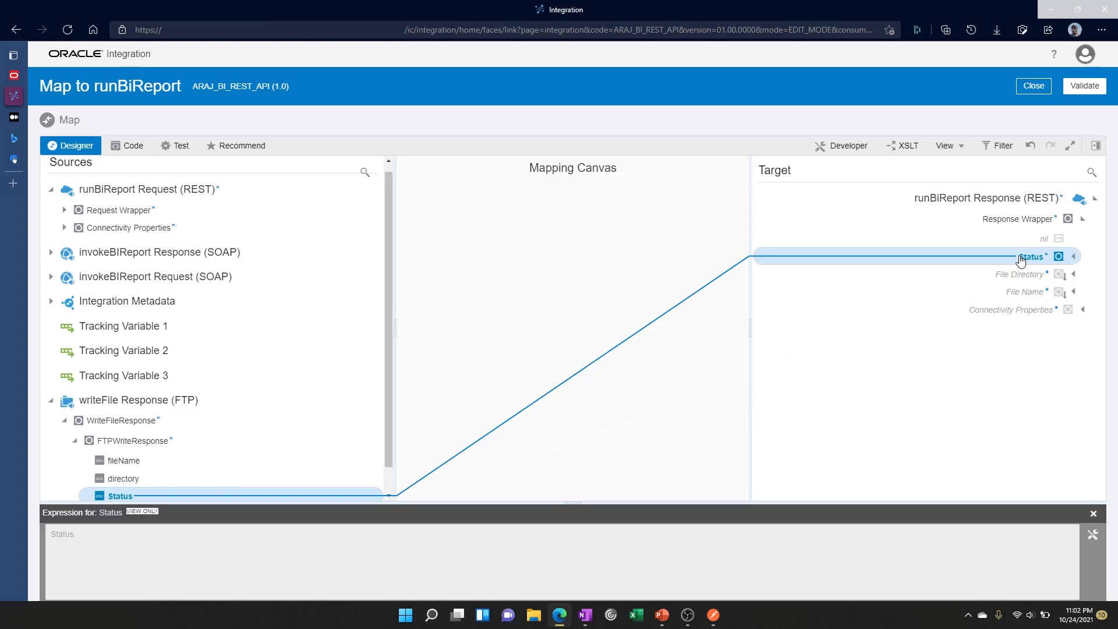
left_click_drag(964, 295, 997, 276)
left_click_drag(124, 469, 1014, 292)
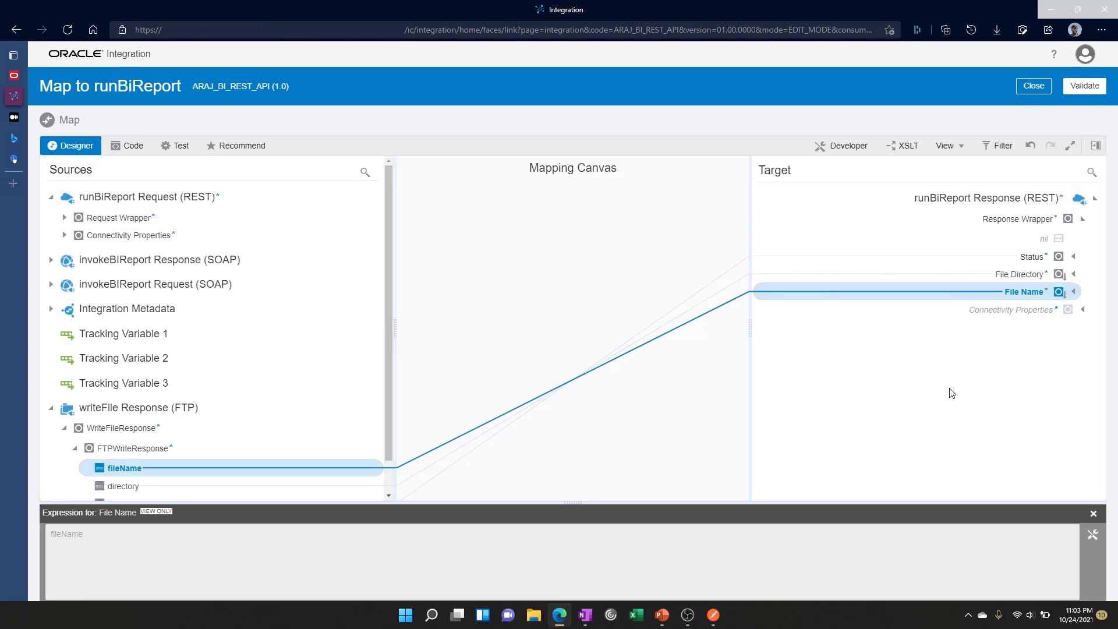
left_click(1084, 86)
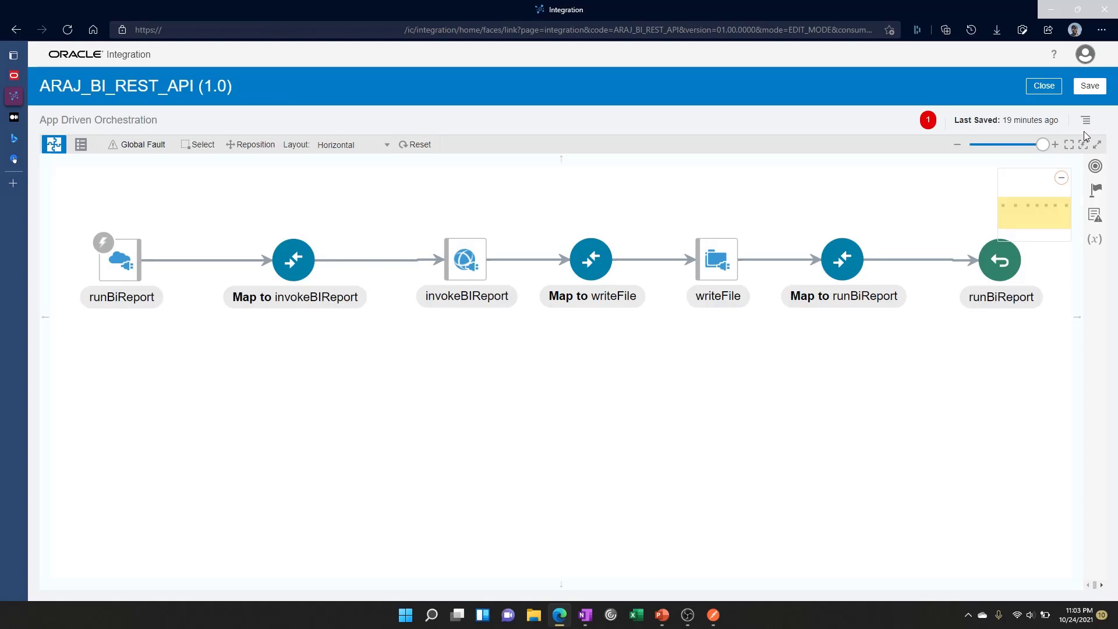
Assign reportName as the primary business identifier for tracking, then save and close the integration
left_click(1086, 124)
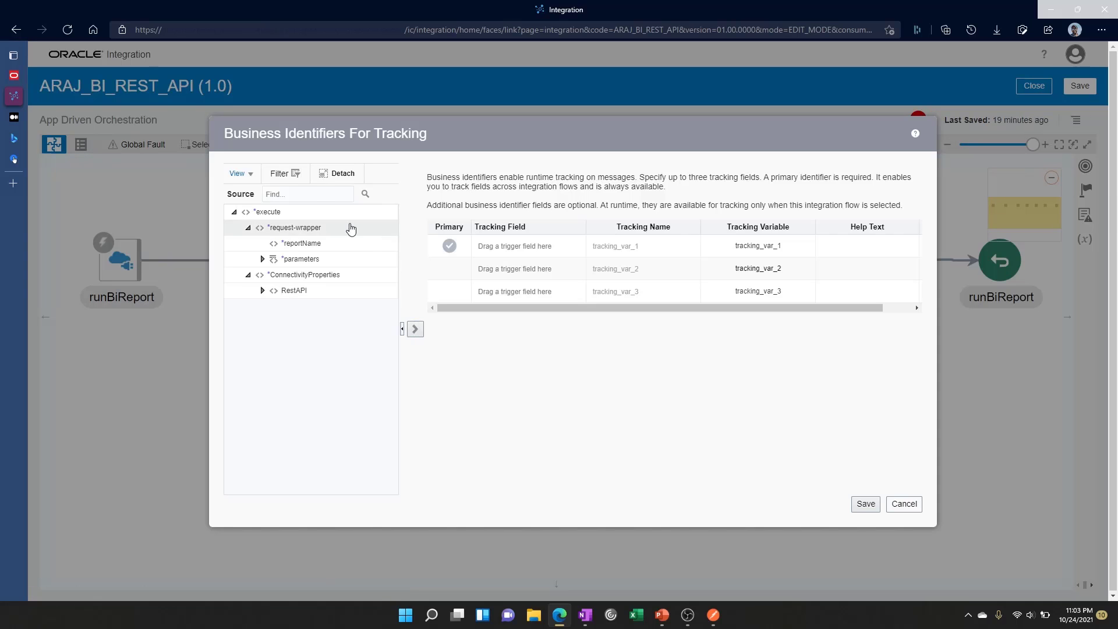
left_click_drag(294, 242, 460, 250)
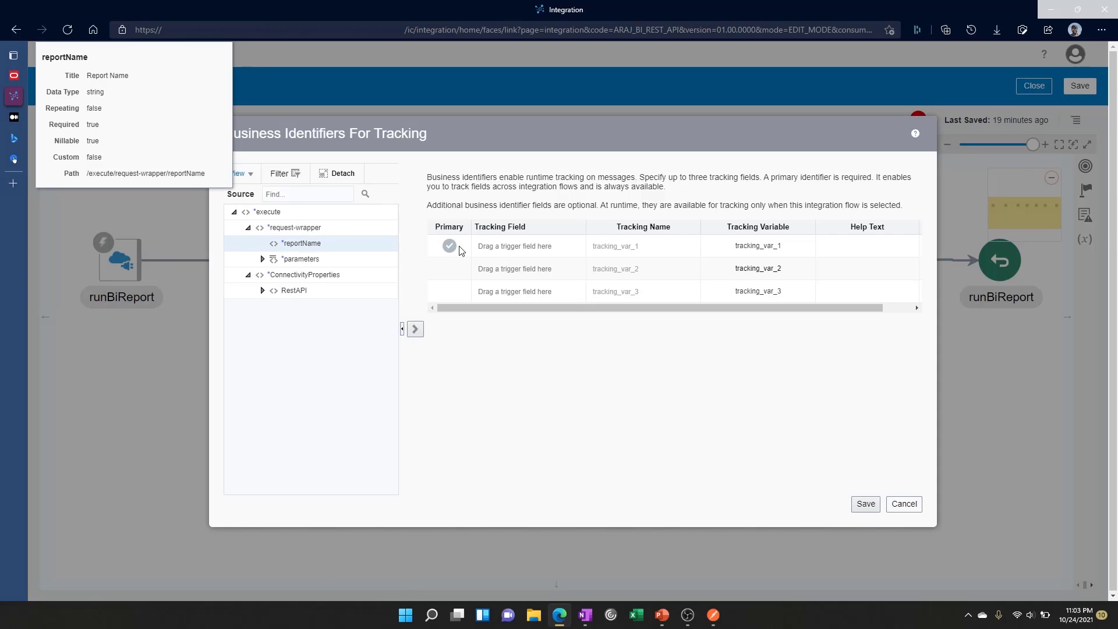
left_click_drag(339, 246, 518, 251)
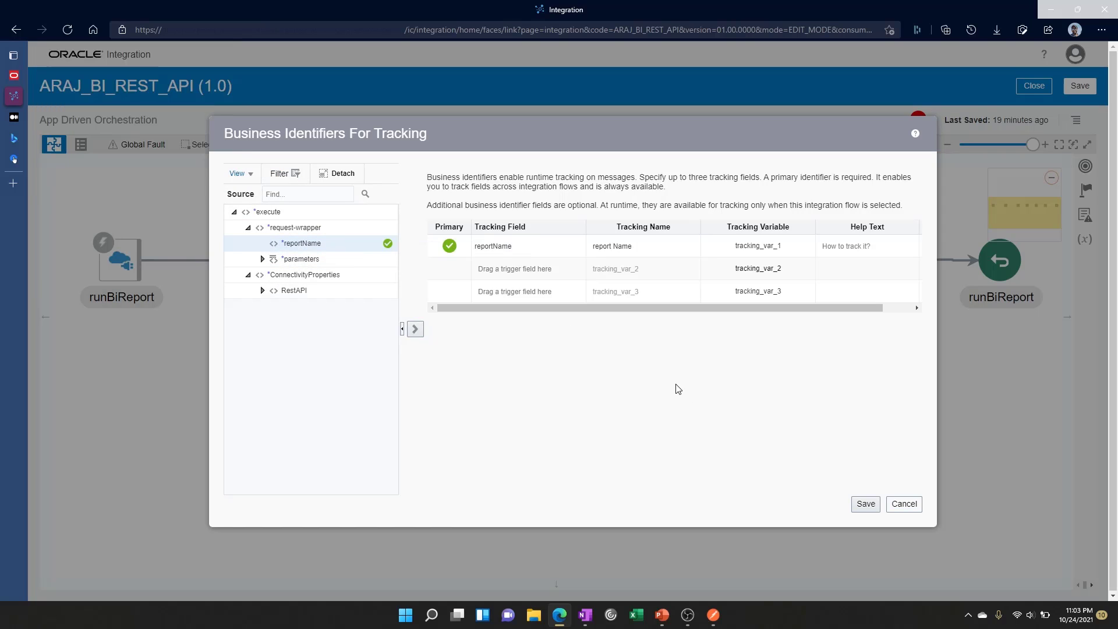
left_click(865, 502)
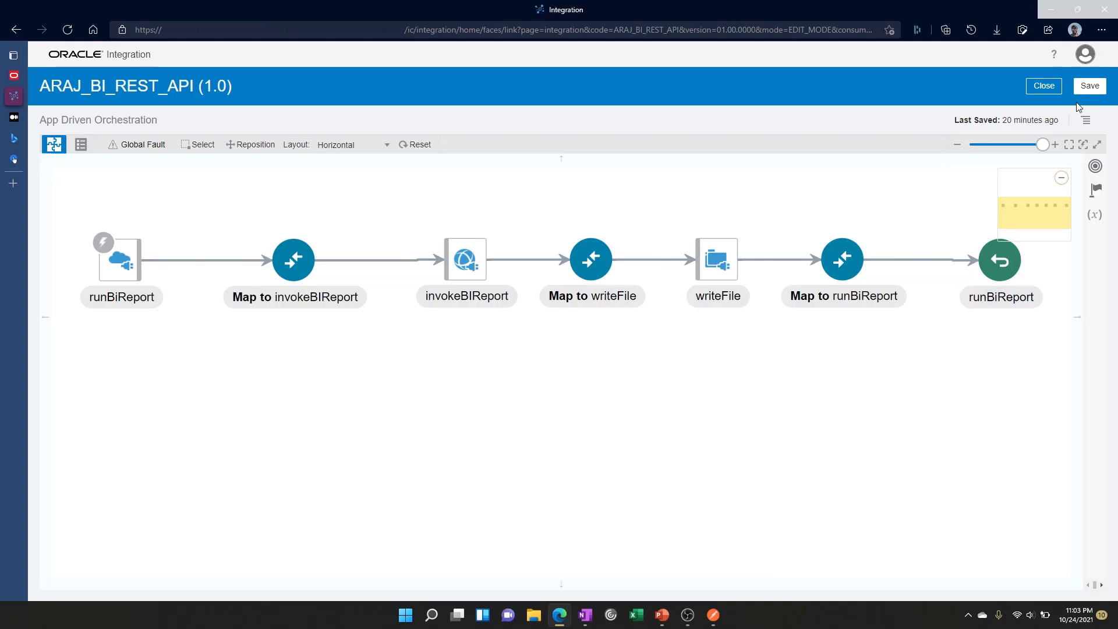
left_click(1088, 86)
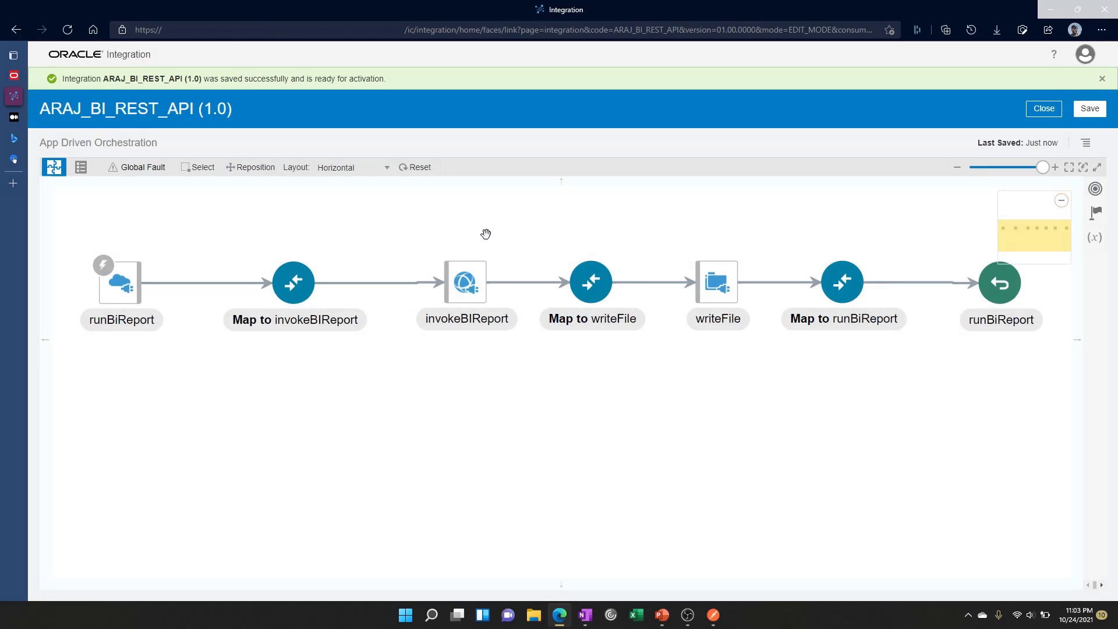
left_click(1043, 108)
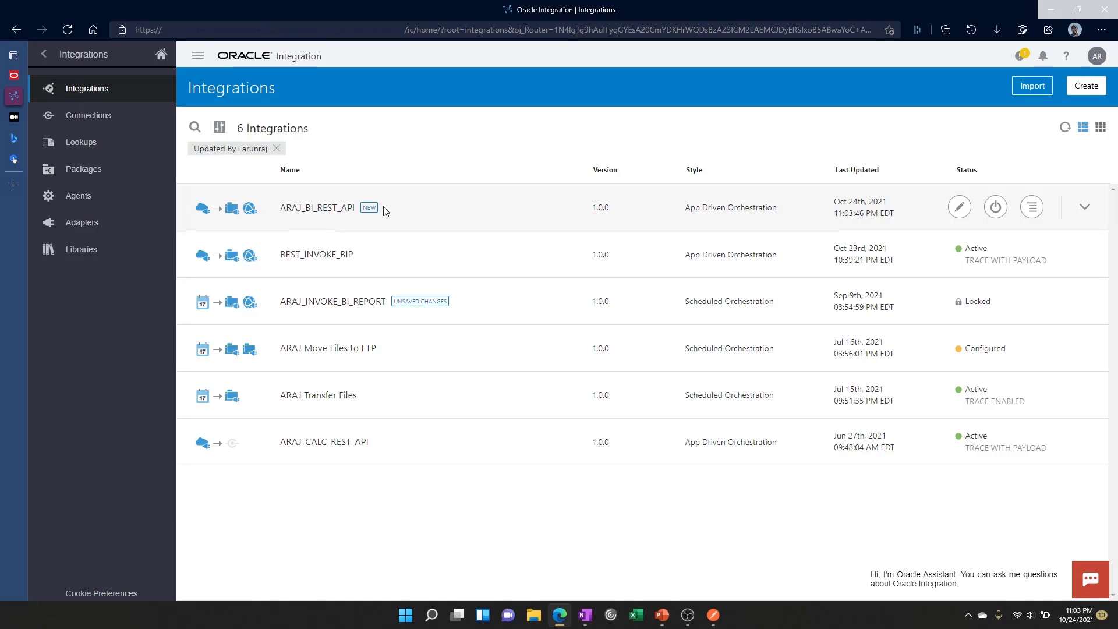
Activate the ARAJ_BI_REST_API integration with tracing enabled and payload included
left_click(996, 207)
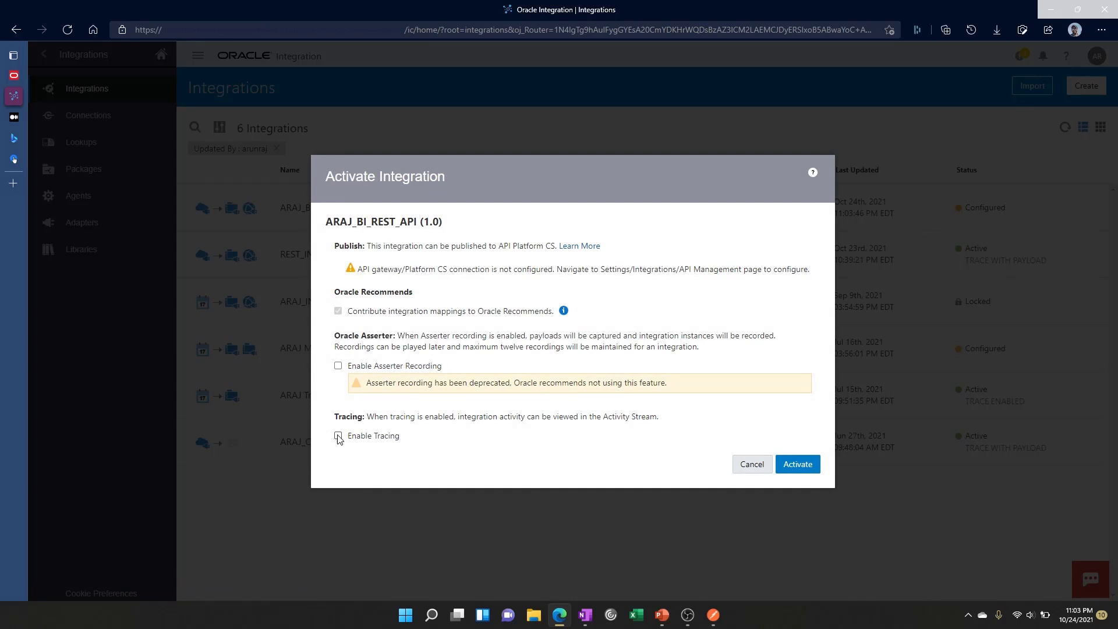
left_click(338, 436)
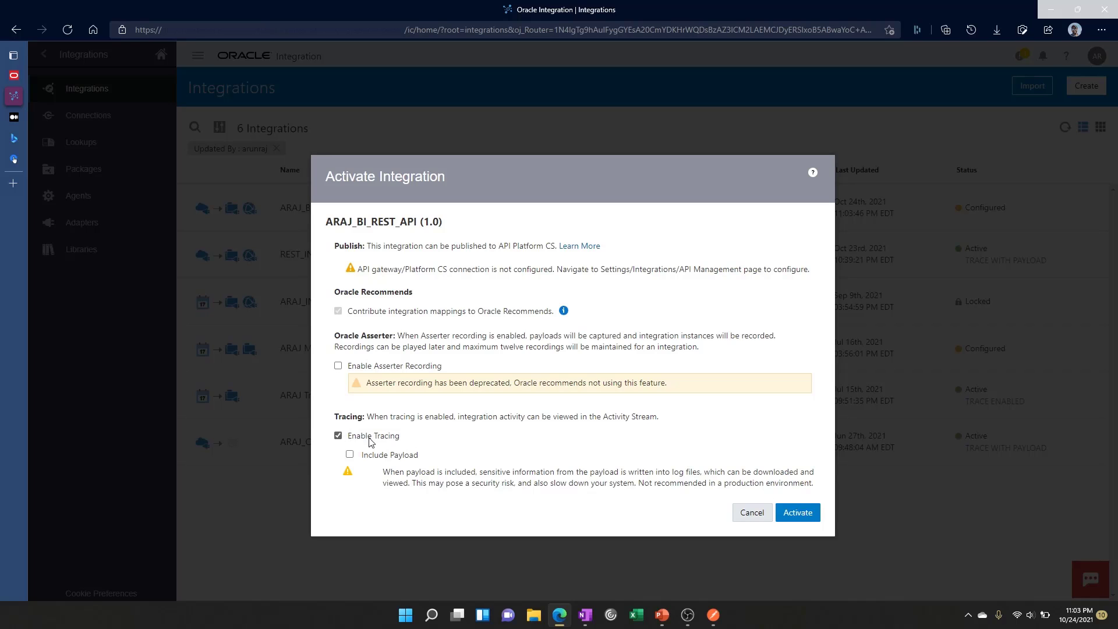
left_click(349, 454)
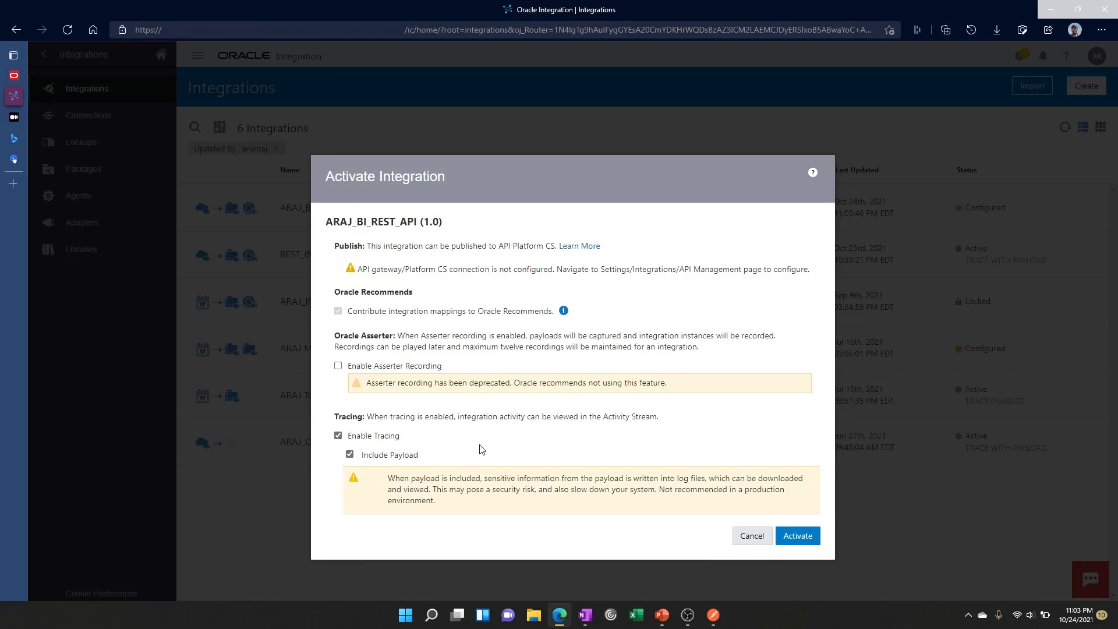
left_click(795, 535)
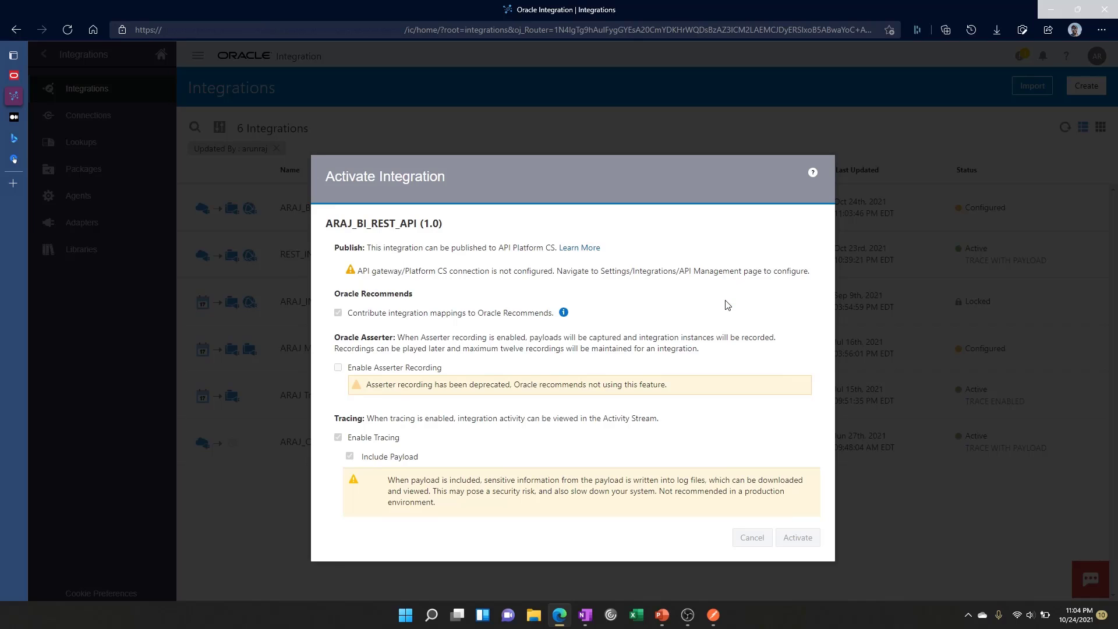
Launch WinSCP, dismiss the update notice and log in to the saved OIC Q4apps site
key("super")
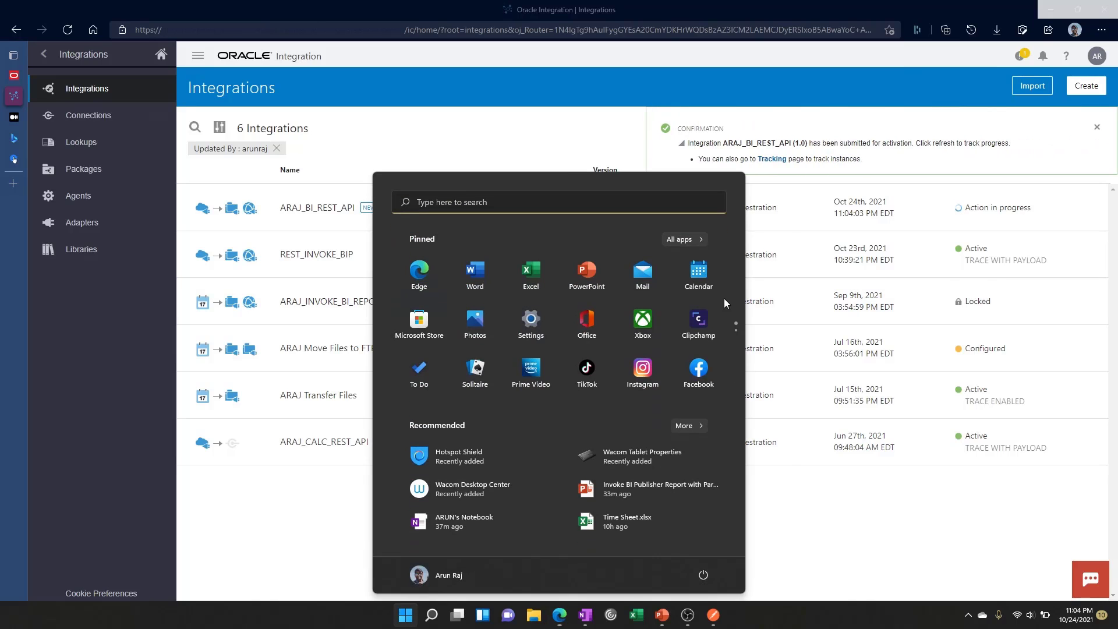
type("winsCP")
key("Return")
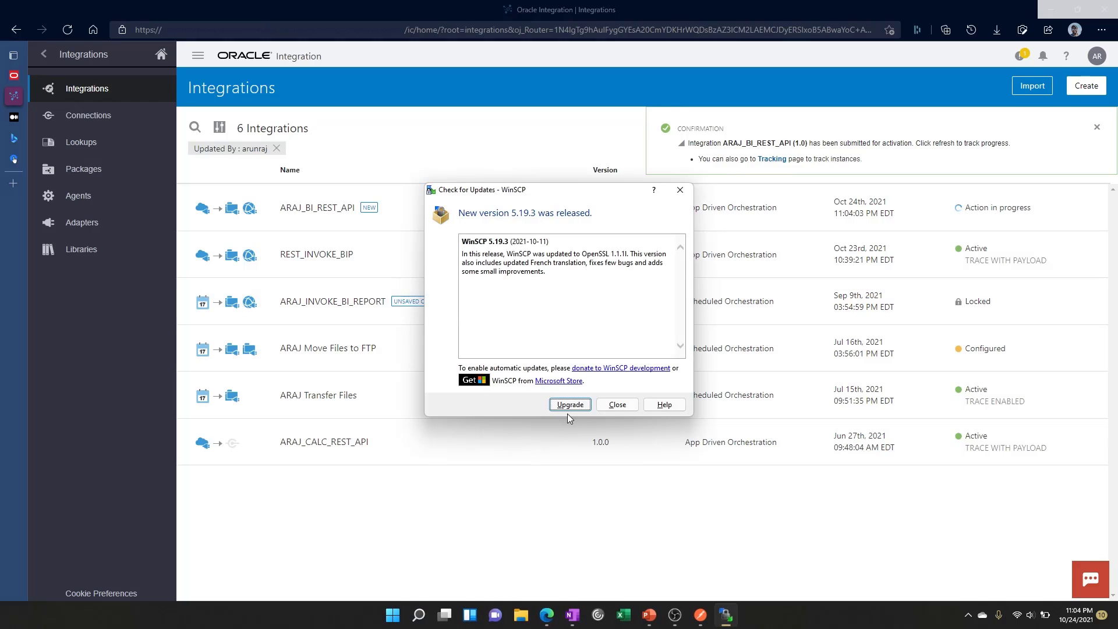
left_click(617, 404)
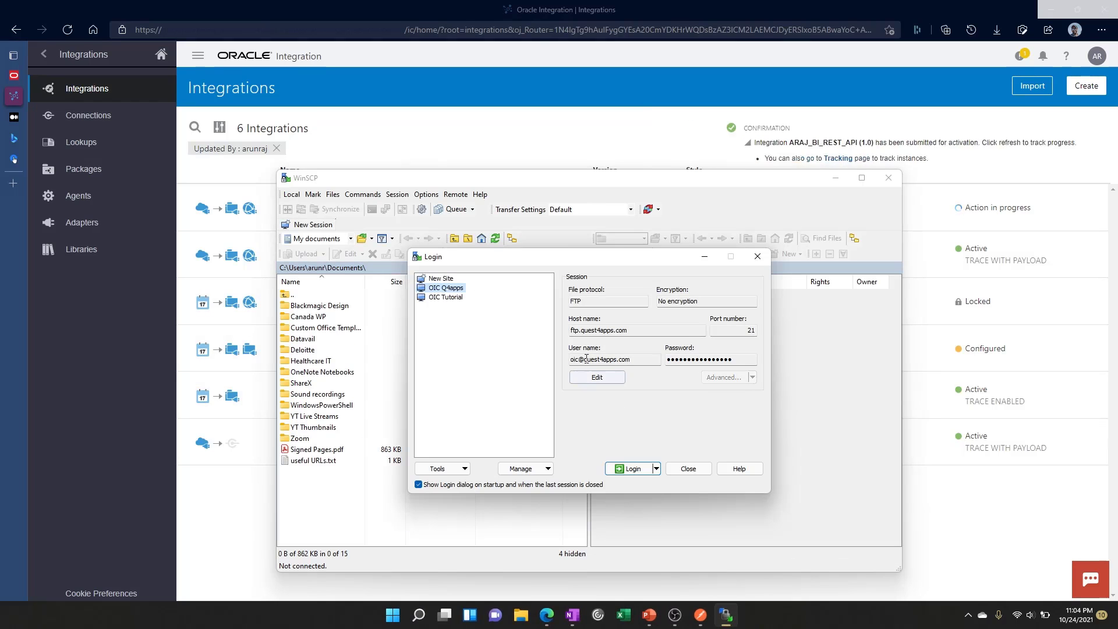
left_click(631, 469)
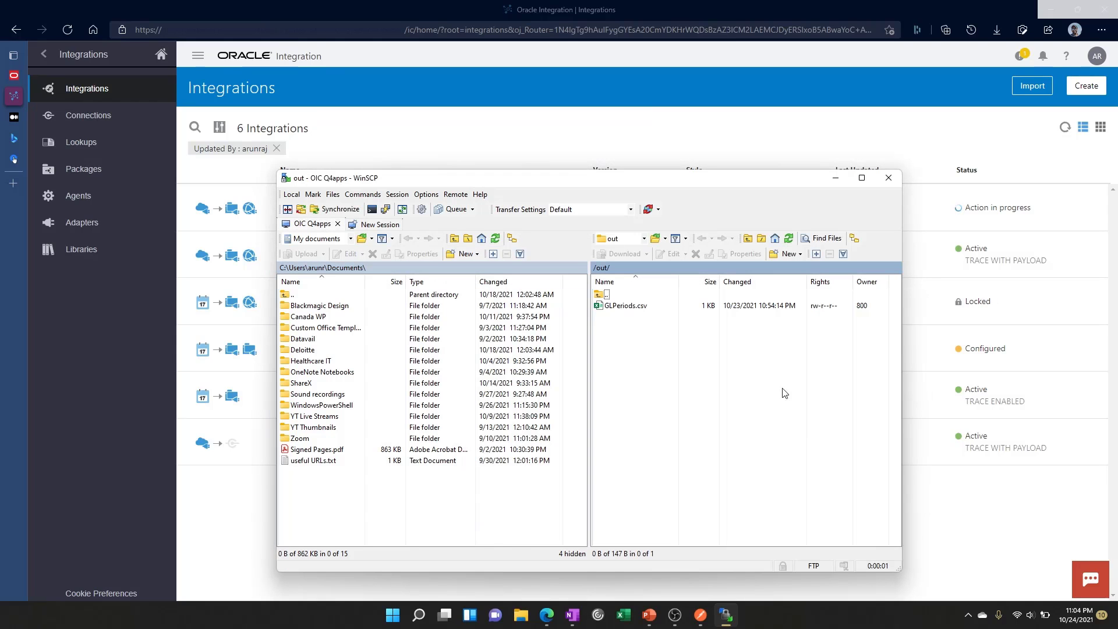
Delete GLPeriods.csv from the remote /out/ folder and move the WinSCP window away from the integrations list
left_click(626, 305)
left_click(696, 254)
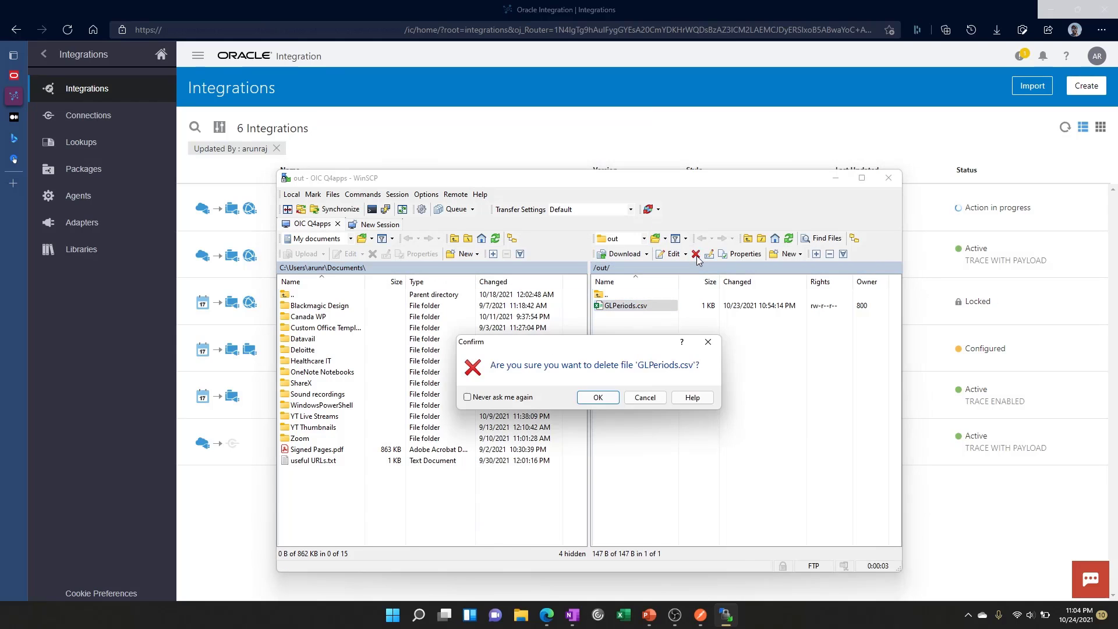
left_click(596, 398)
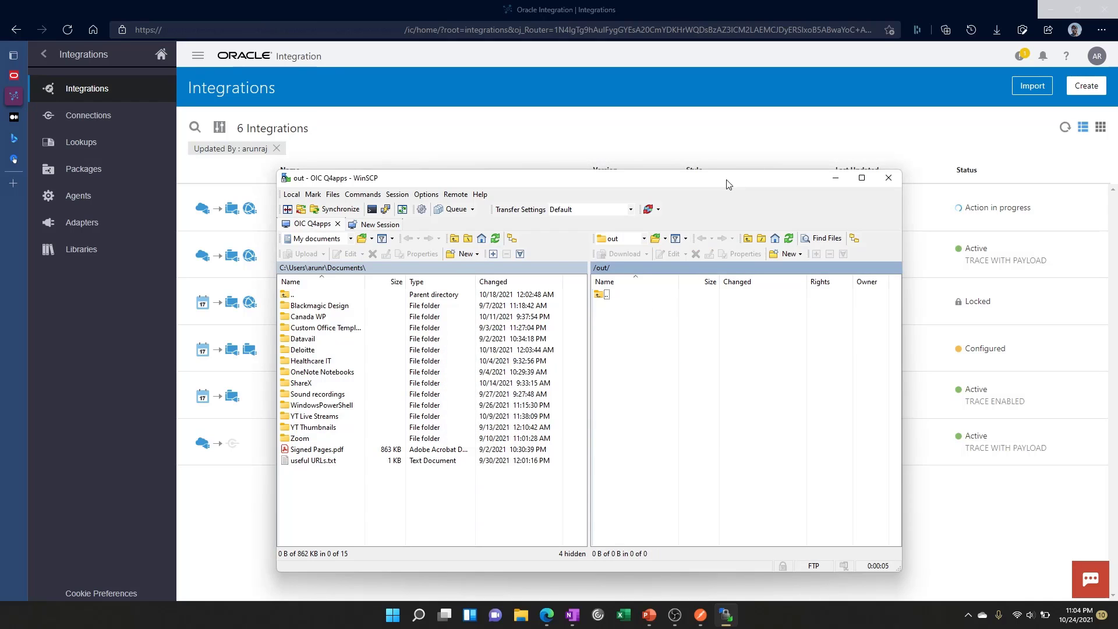
left_click_drag(726, 181, 1117, 189)
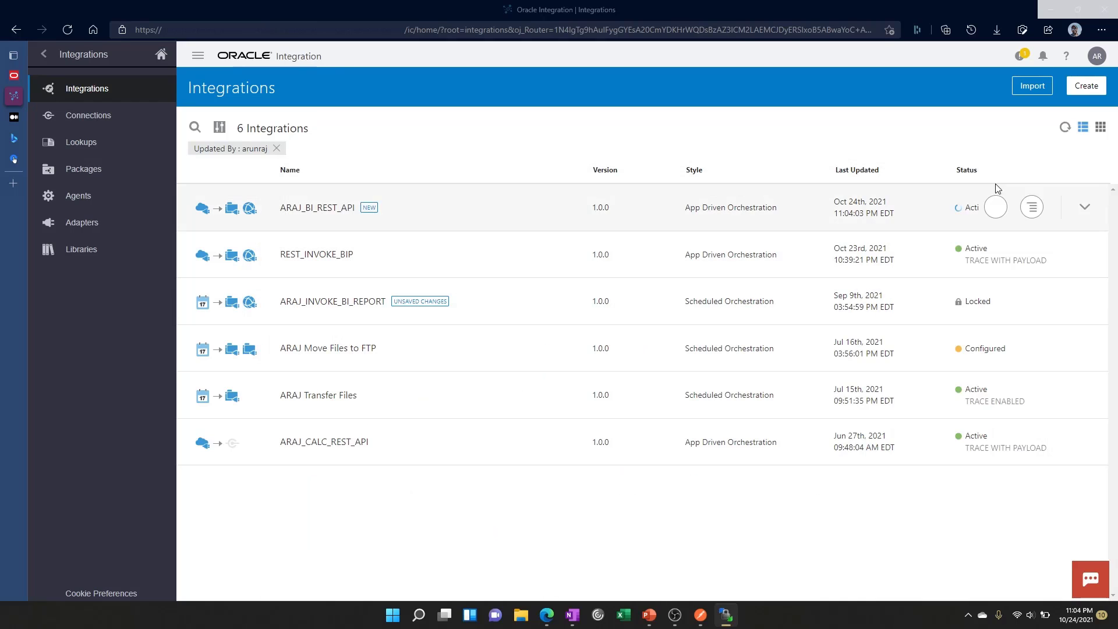
Refresh the integrations list in Oracle Integration, then open the test page of ARAJ_BI_REST_API and display its request body
left_click(1065, 127)
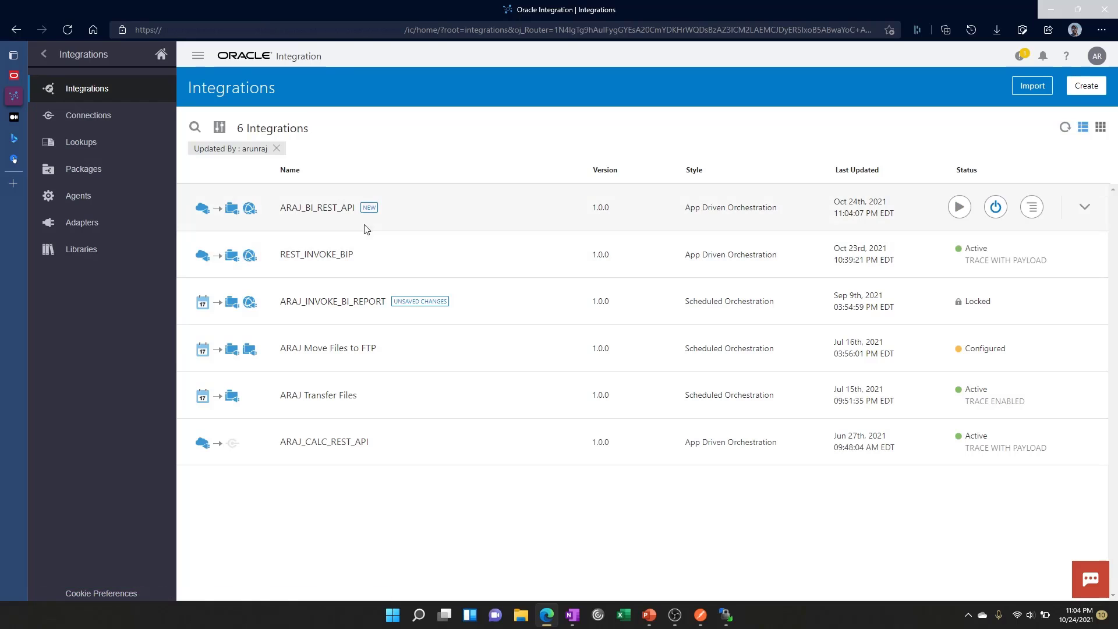
mouse_move(958, 210)
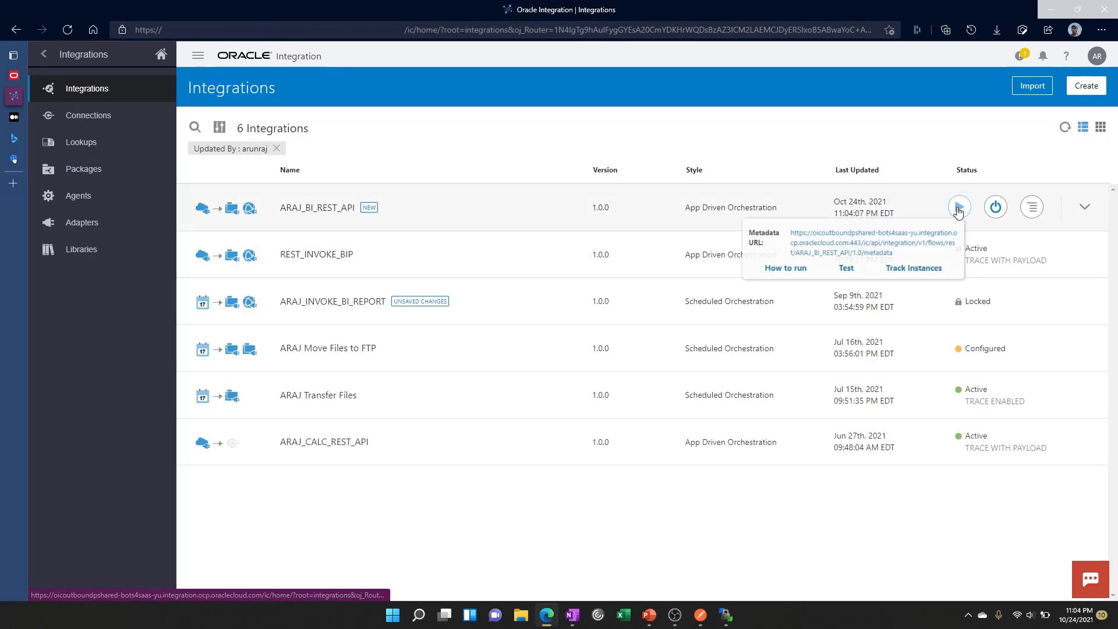
left_click(834, 273)
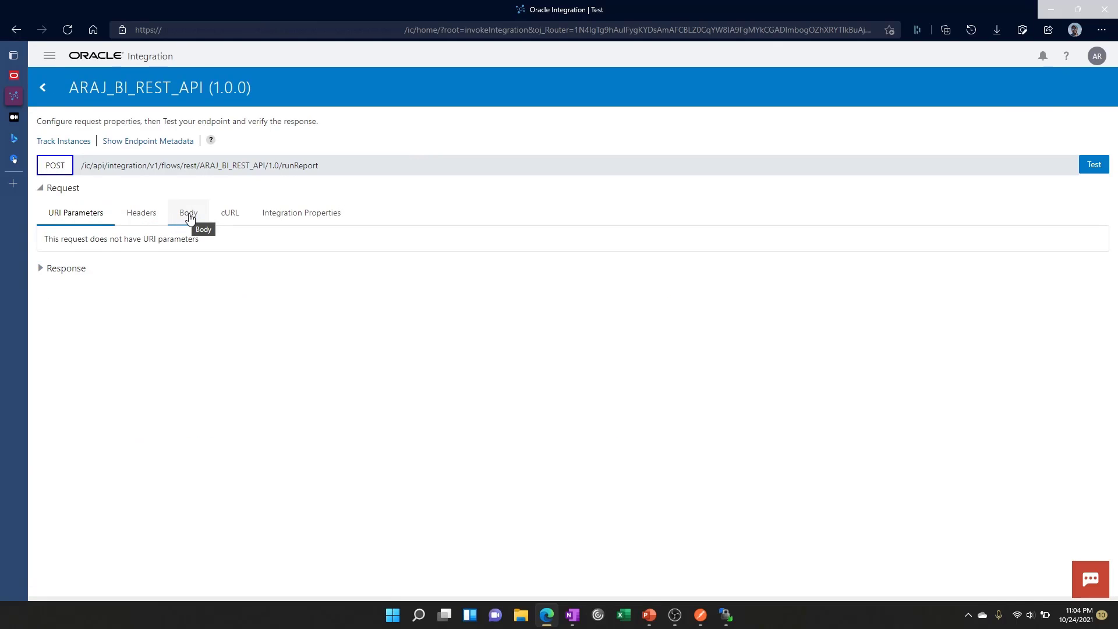
left_click(188, 213)
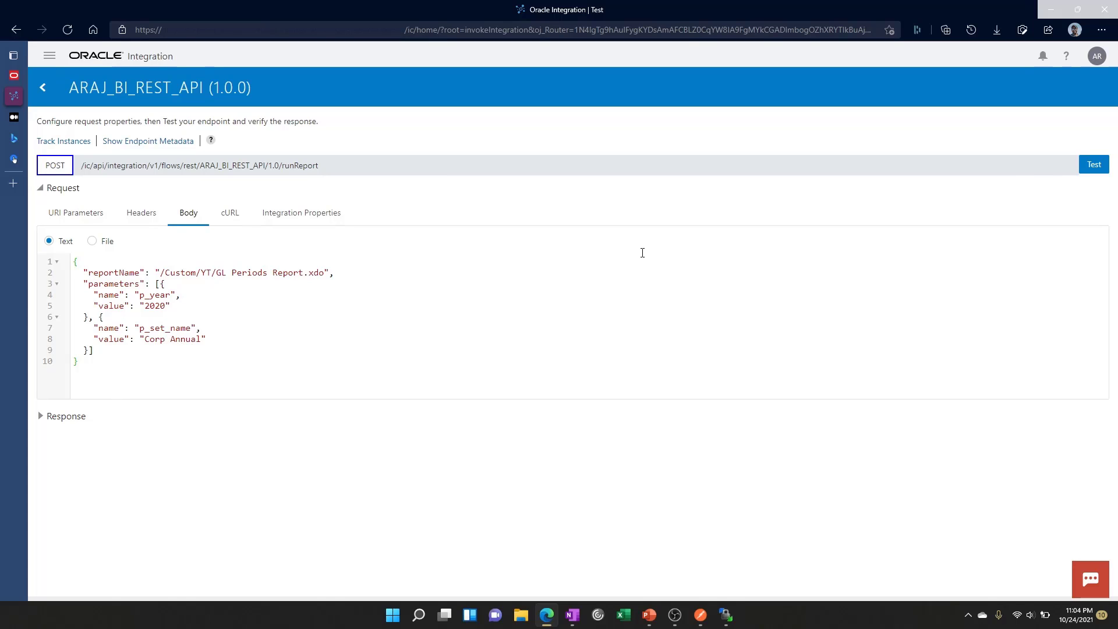
Run the test of ARAJ_BI_REST_API with the prepared request body and examine the returned response
left_click(1093, 165)
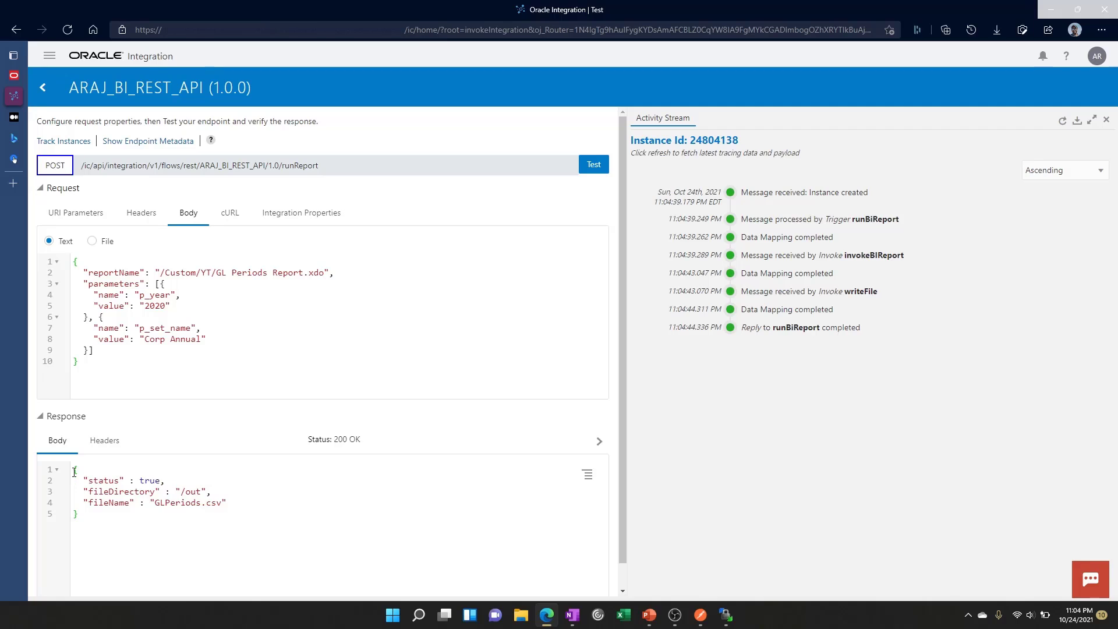
left_click_drag(74, 471, 90, 527)
left_click(141, 484)
Bring the WinSCP window back, refresh the remote /out/ folder and open GLPeriods.csv to inspect its data row
left_click_drag(1117, 178, 477, 147)
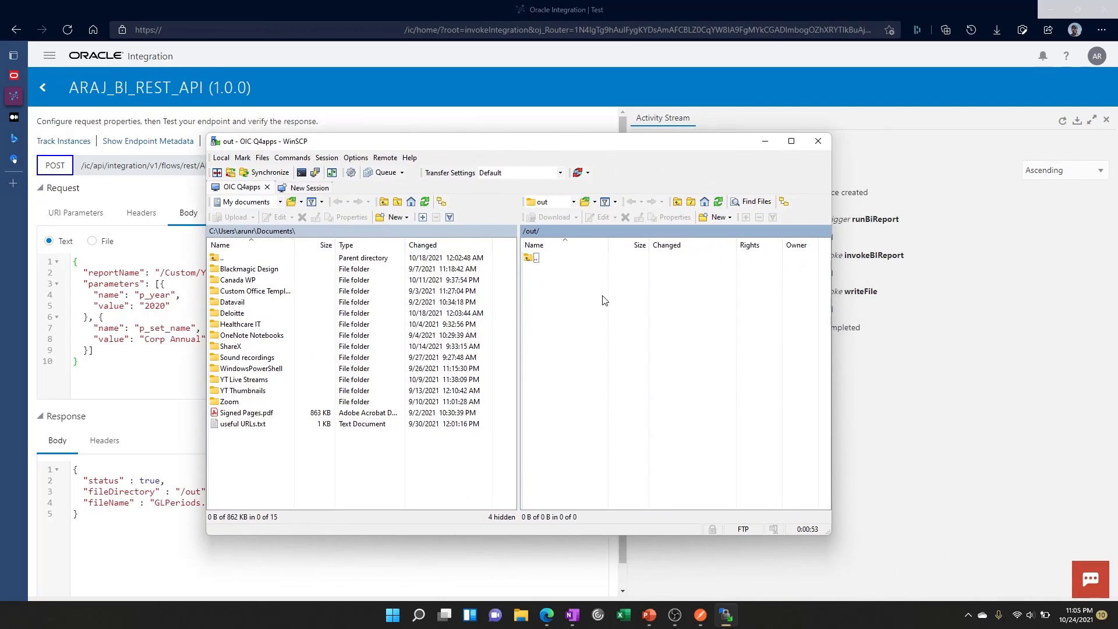
left_click(718, 201)
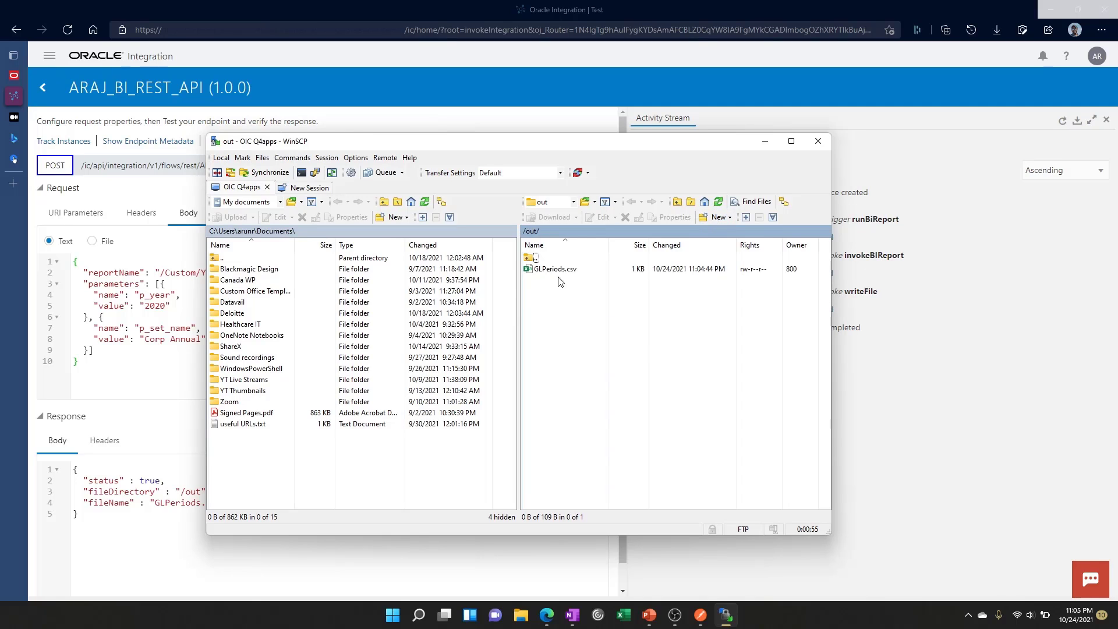
double_click(553, 269)
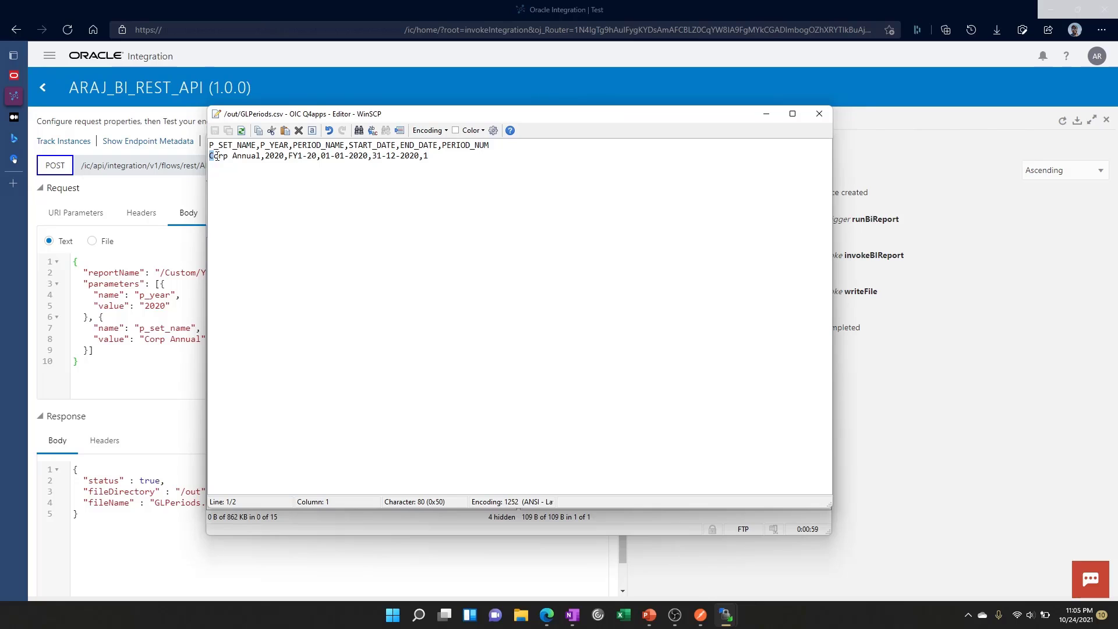
left_click_drag(210, 156, 246, 156)
left_click(274, 156)
left_click(981, 349)
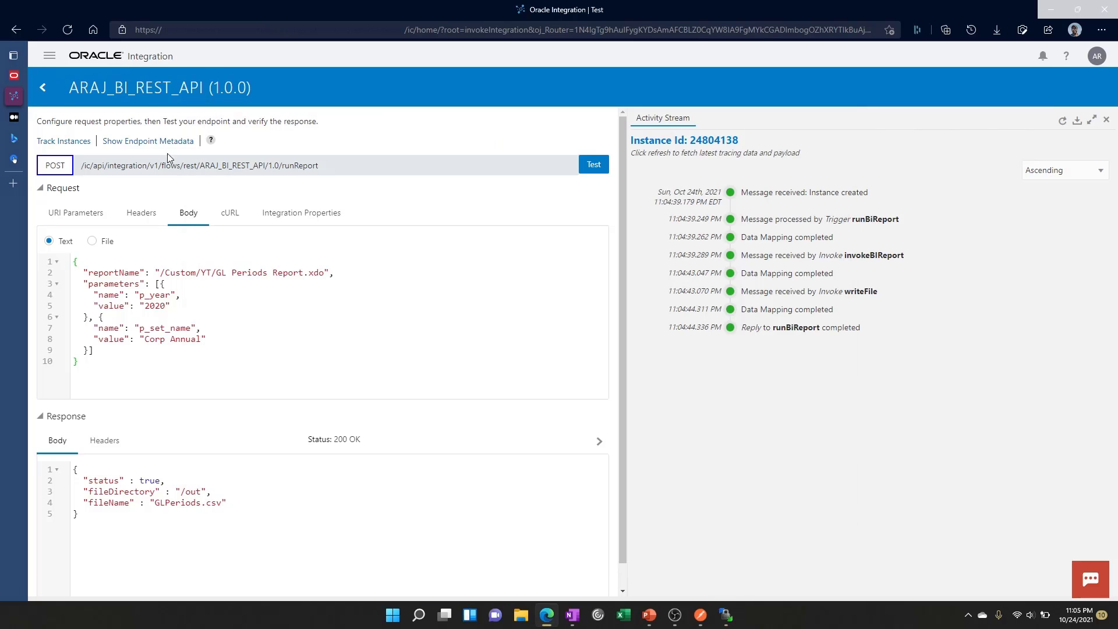
Open GL Periods Report from the BI Publisher catalog and run it for year 2020 and period set Corp Annual
left_click(12, 76)
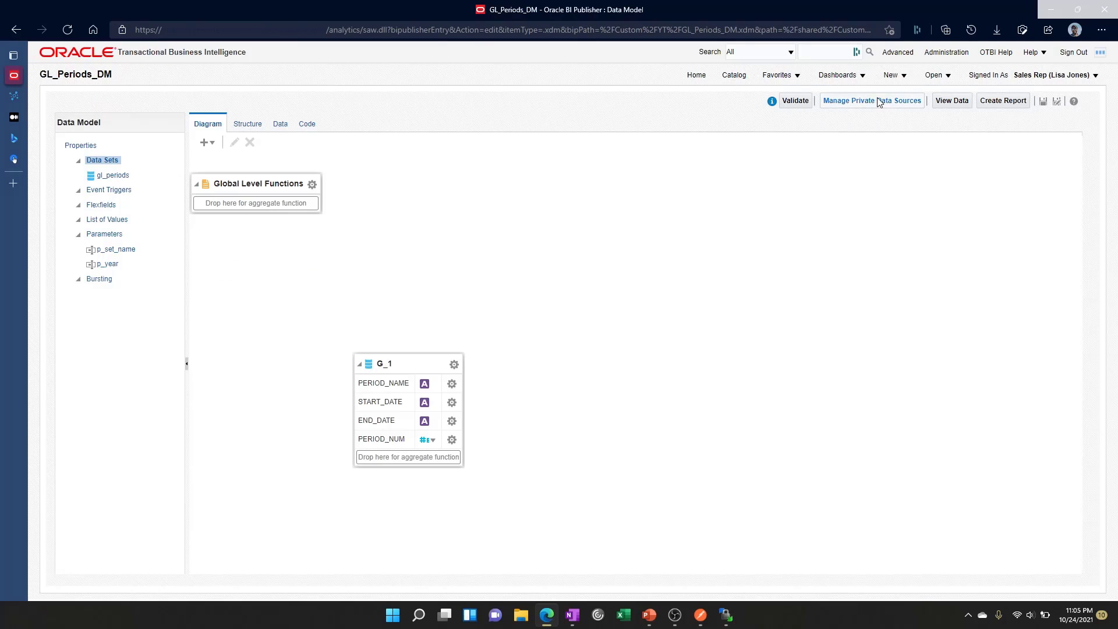
left_click(735, 75)
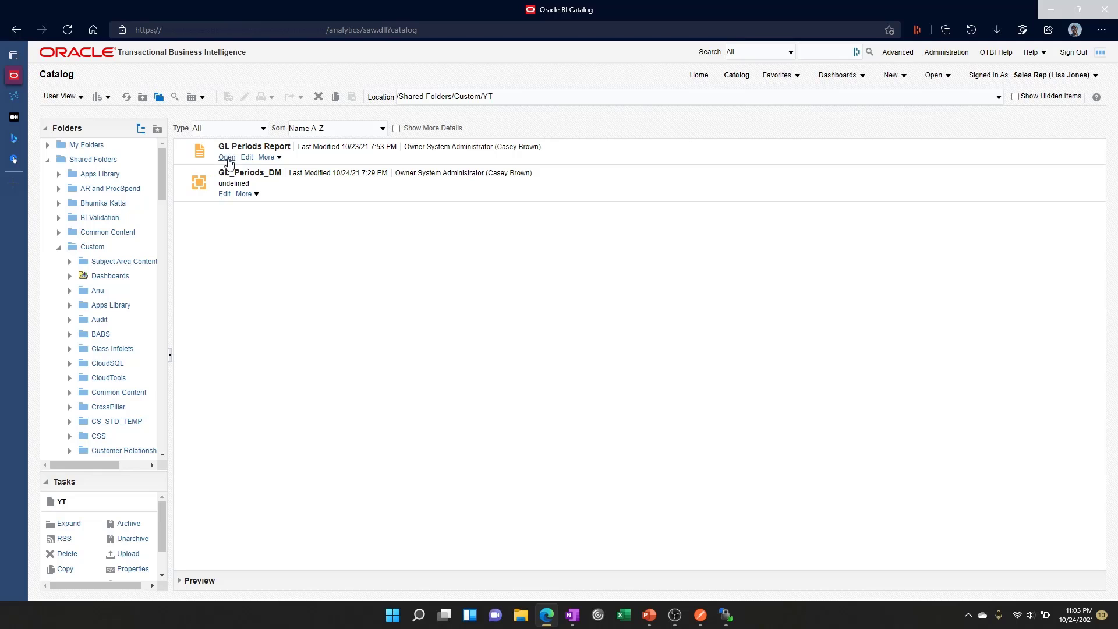
left_click(228, 157)
left_click(157, 119)
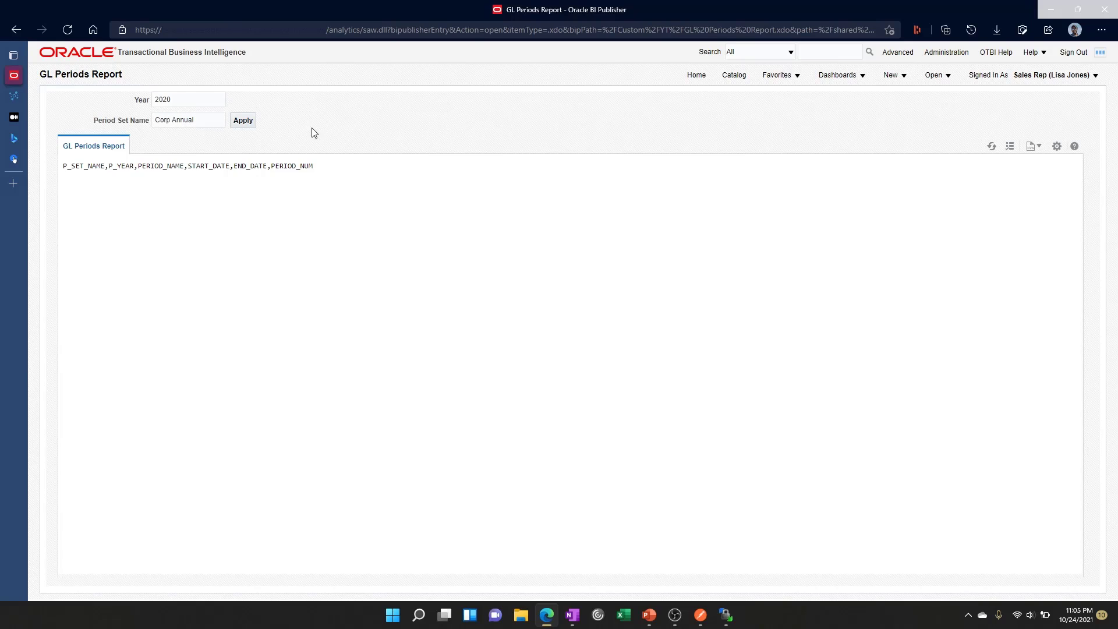
left_click(245, 120)
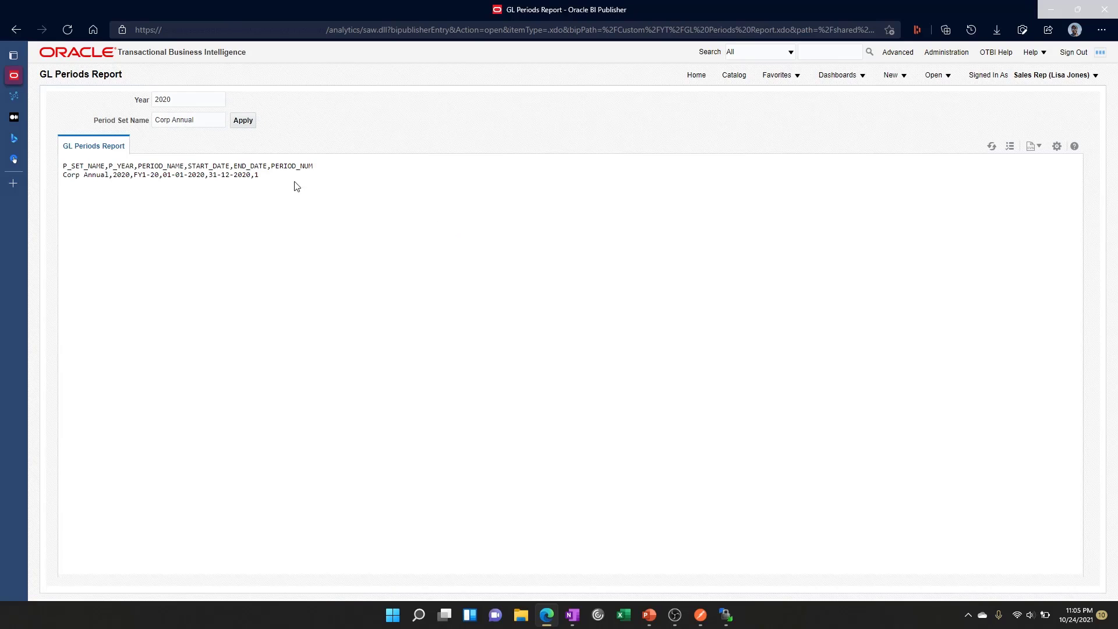
left_click_drag(64, 182, 265, 184)
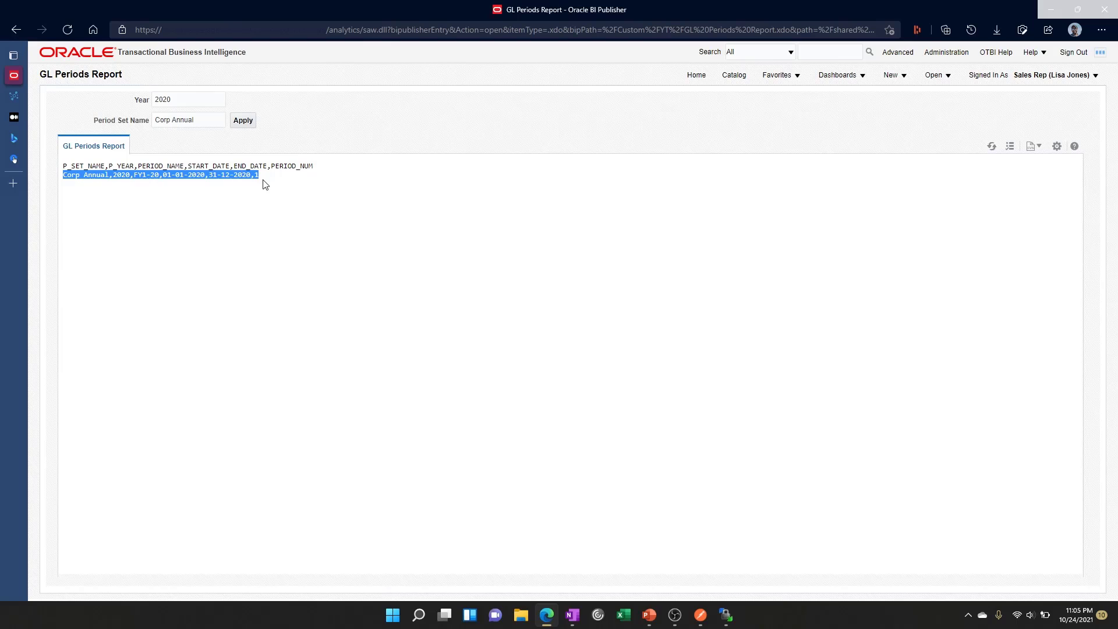
Compare the report output with GLPeriods.csv in the WinSCP editor, then close the file
left_click(726, 616)
left_click(748, 570)
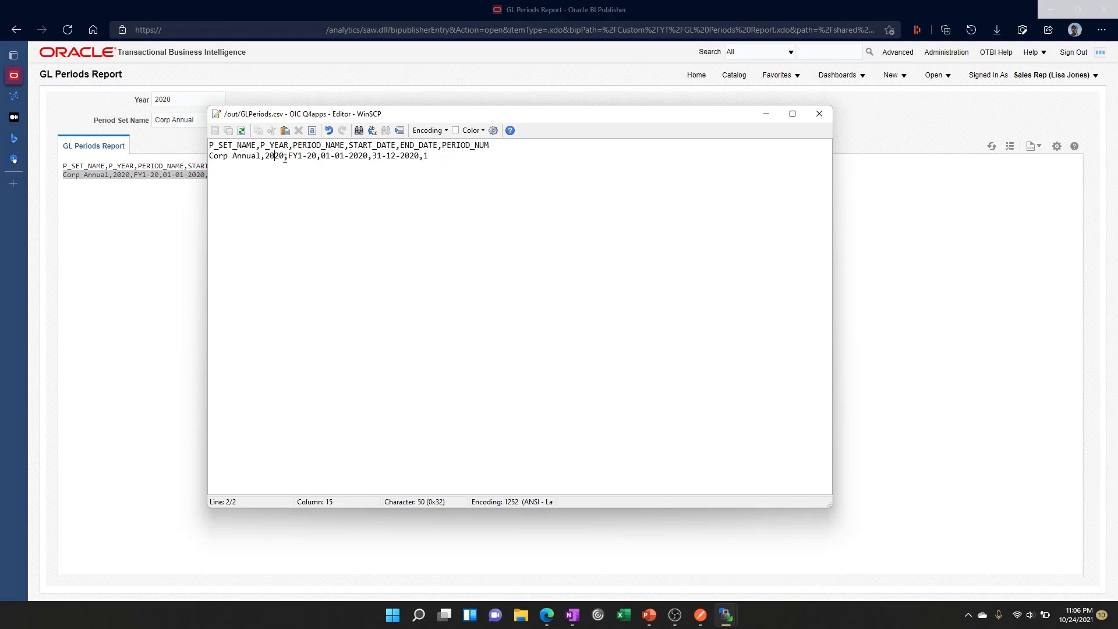
left_click(819, 114)
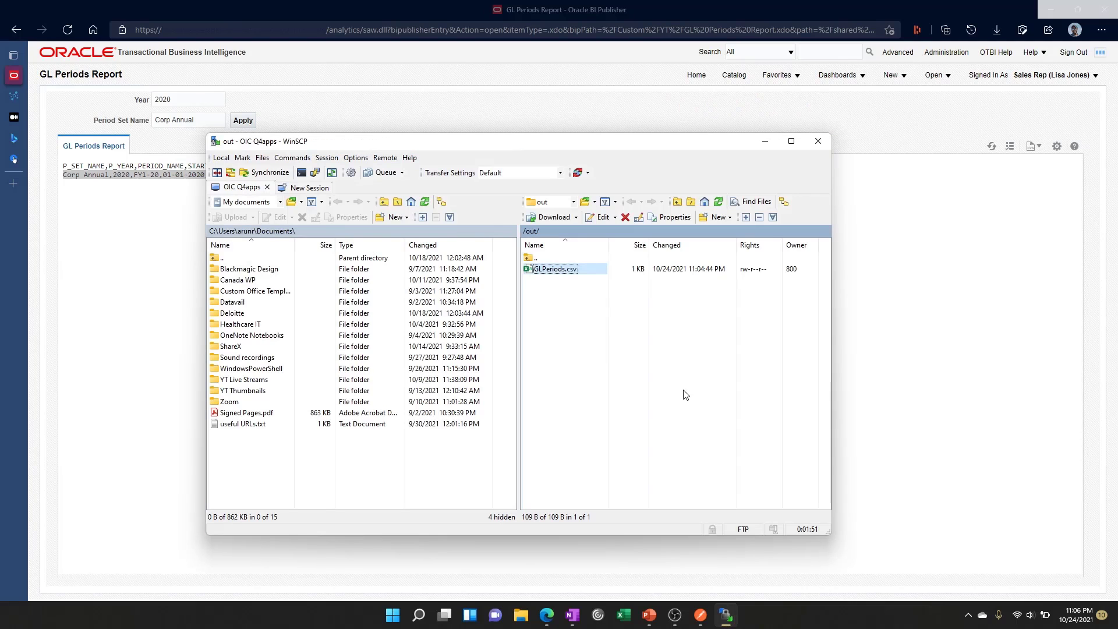
Delete GLPeriods.csv from the remote /out/ folder in WinSCP and return to the browser
left_click(910, 447)
mouse_move(726, 616)
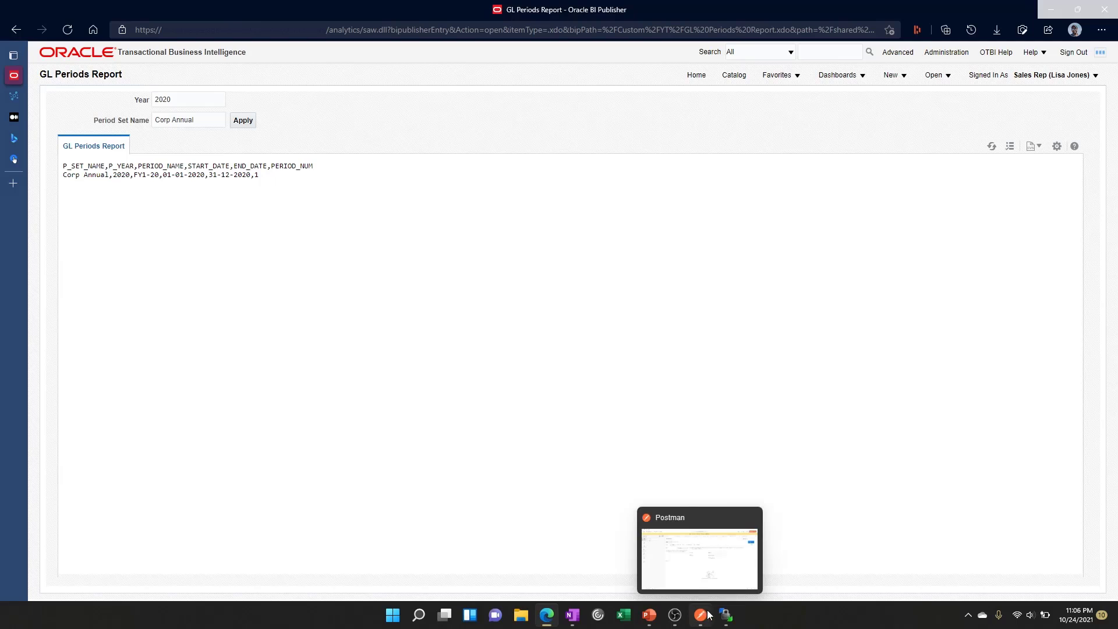
left_click(700, 553)
left_click(549, 271)
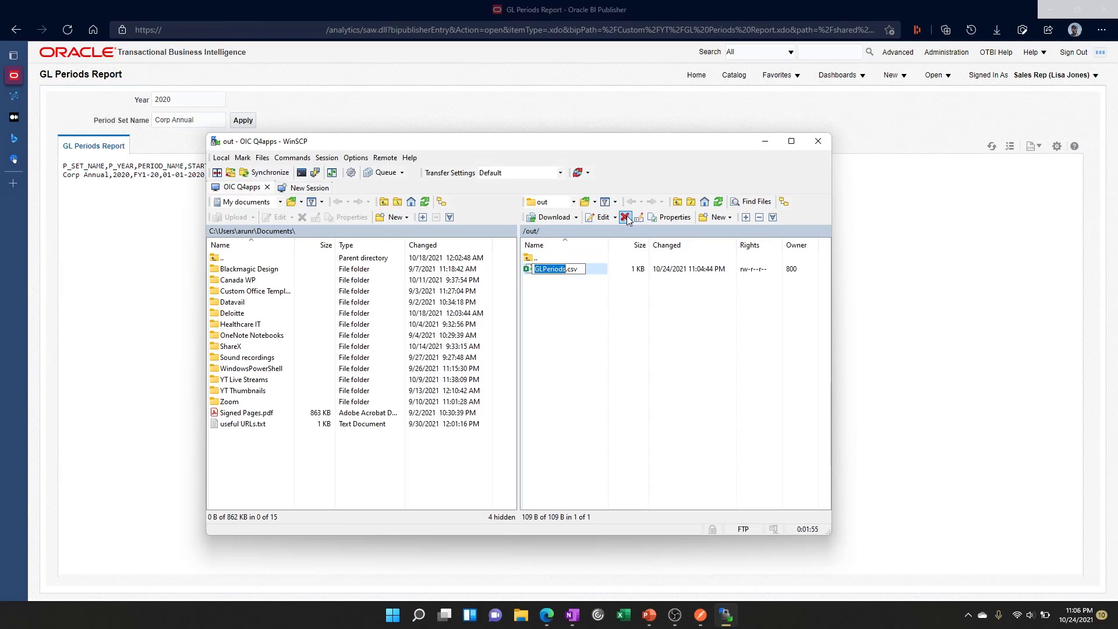
left_click(613, 337)
left_click(556, 269)
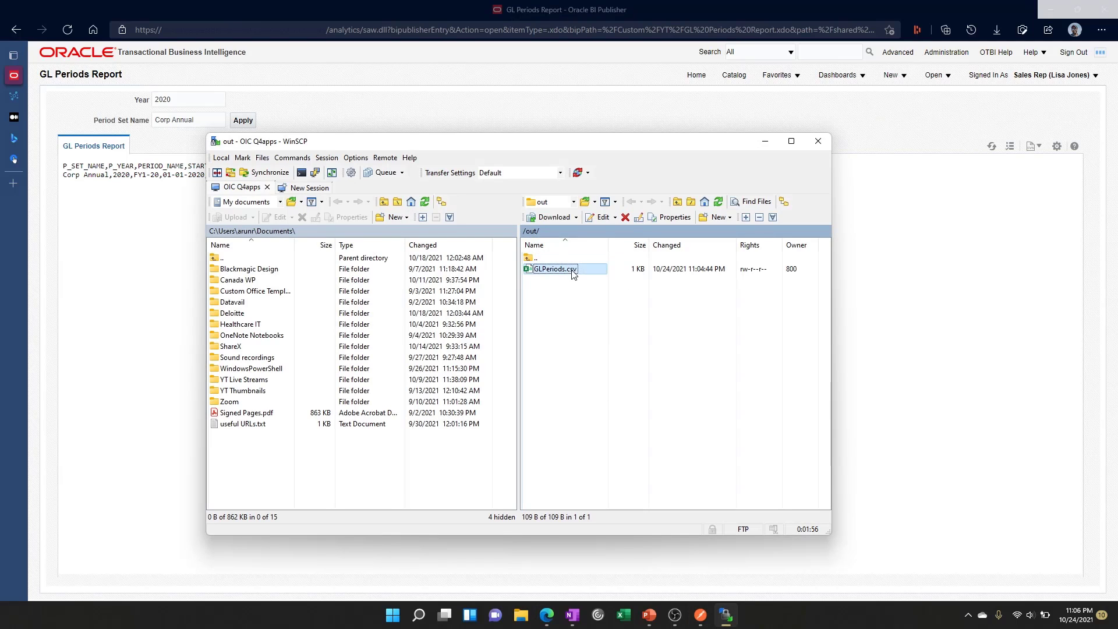
left_click(625, 218)
left_click(572, 362)
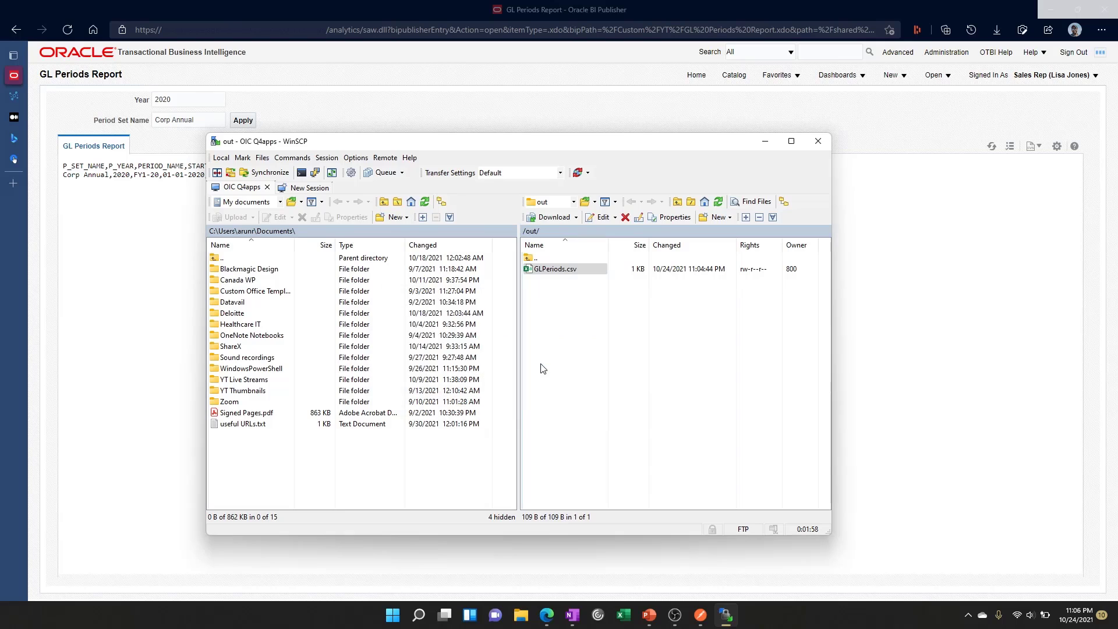
left_click(127, 278)
Copy the runReport endpoint URL from the ARAJ_BI_REST_API endpoint metadata into the URL of the untitled POST request in Postman
left_click(18, 96)
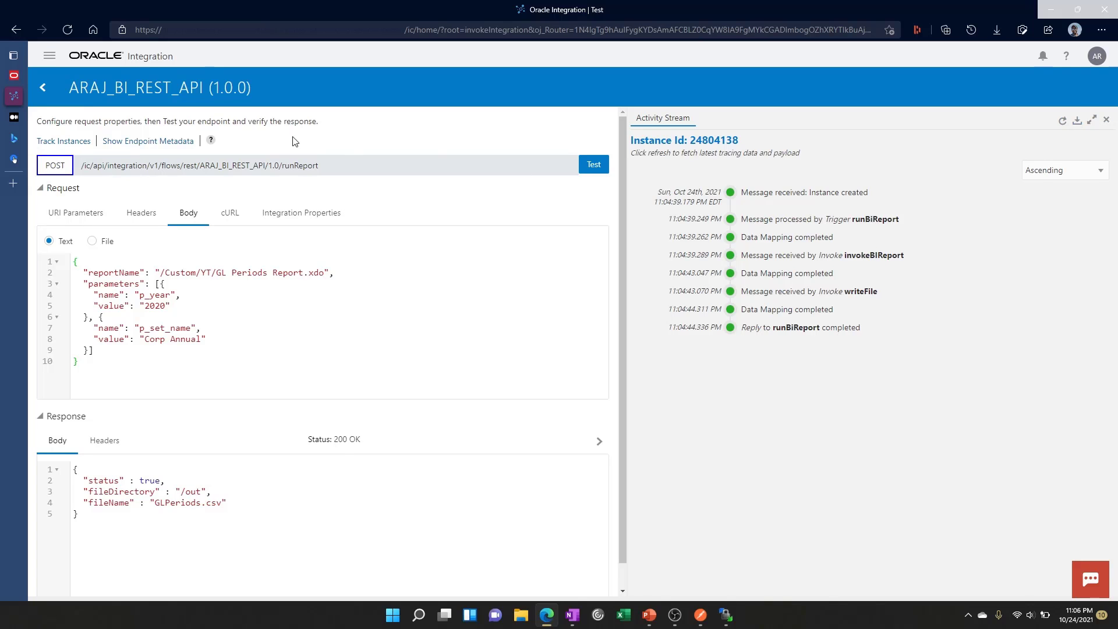
left_click(133, 141)
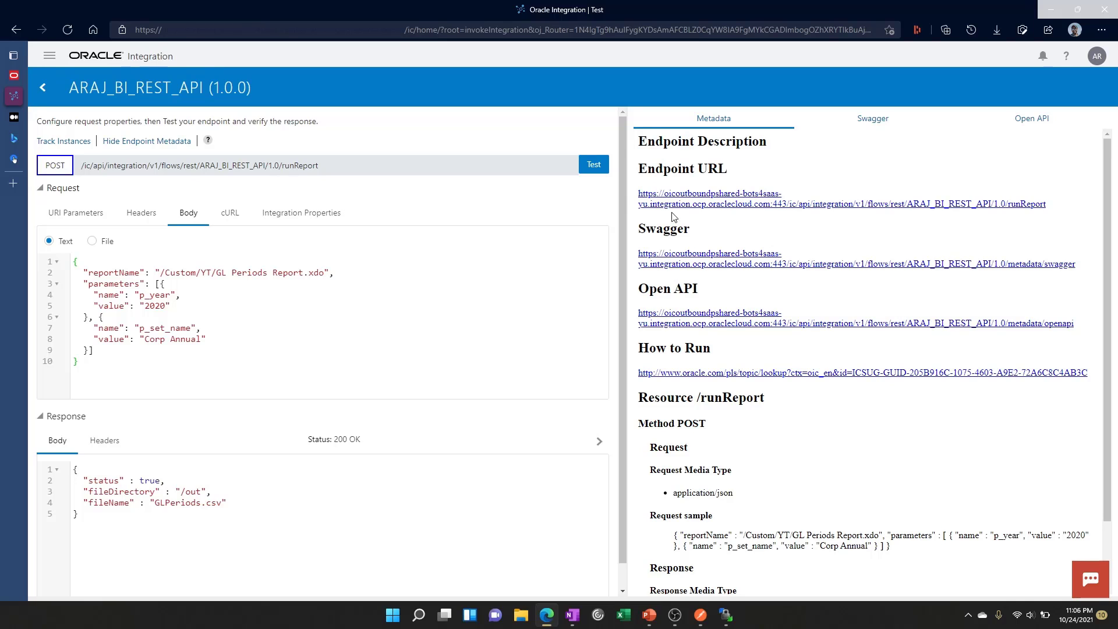
left_click_drag(1063, 210, 640, 196)
key("ctrl+c")
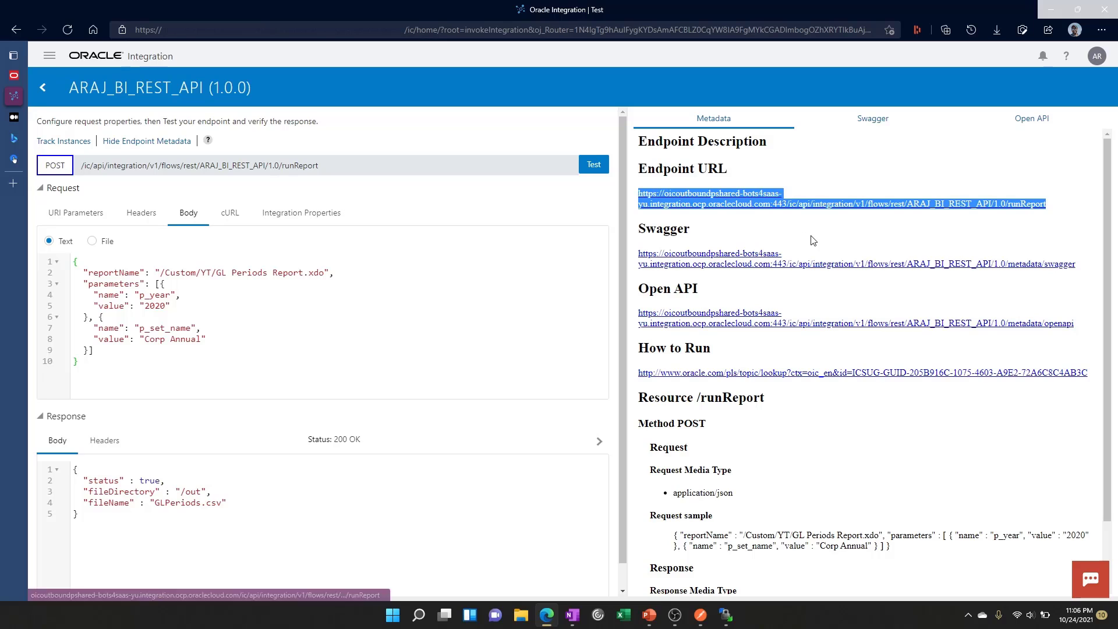
left_click(700, 615)
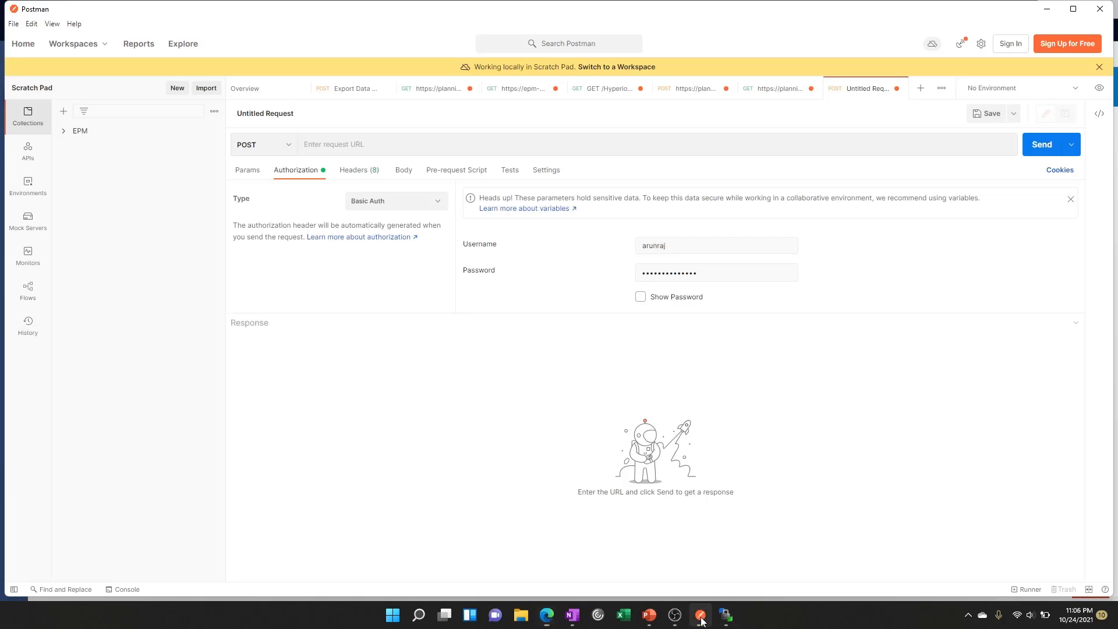
key("ctrl+v")
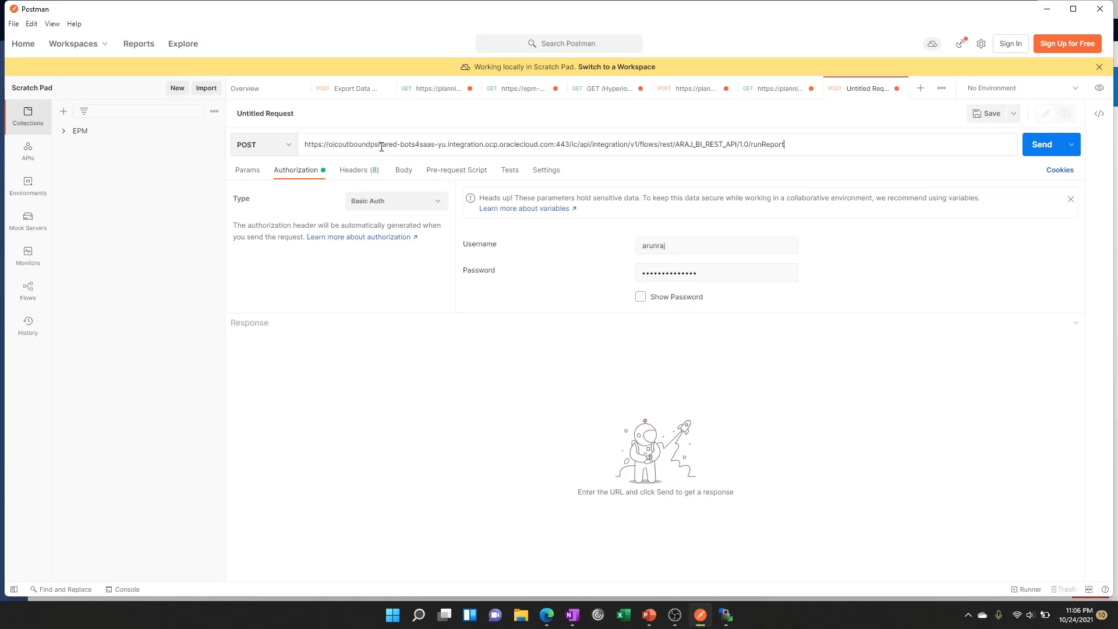
left_click(898, 390)
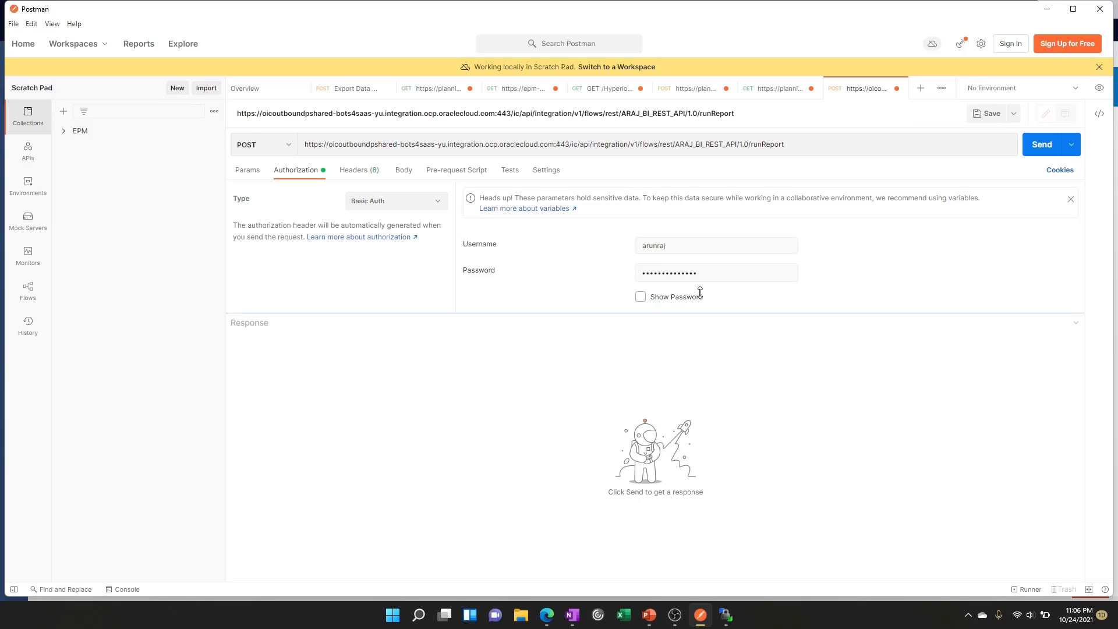
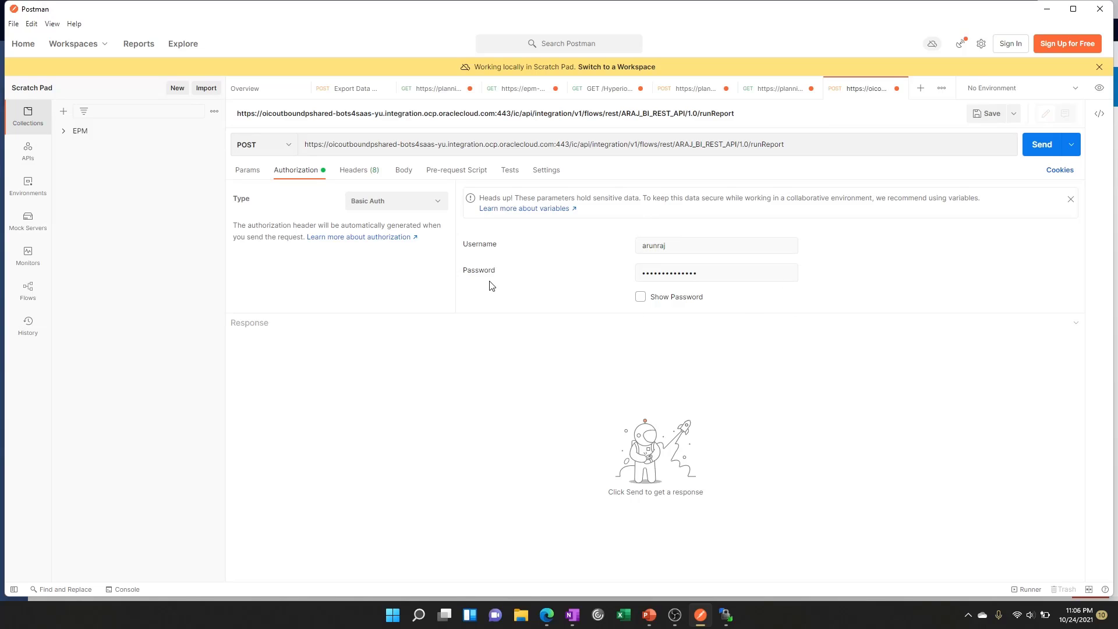
Copy the JSON request body from the Oracle Integration test page into the Postman request as a raw body in JSON format
left_click(403, 171)
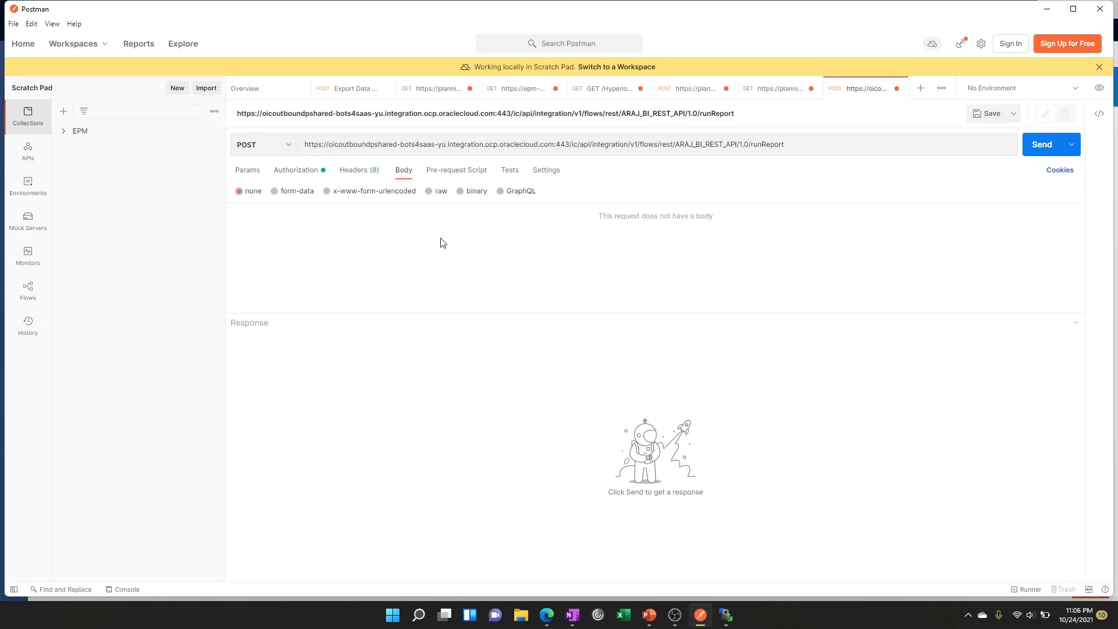
key("alt+Tab")
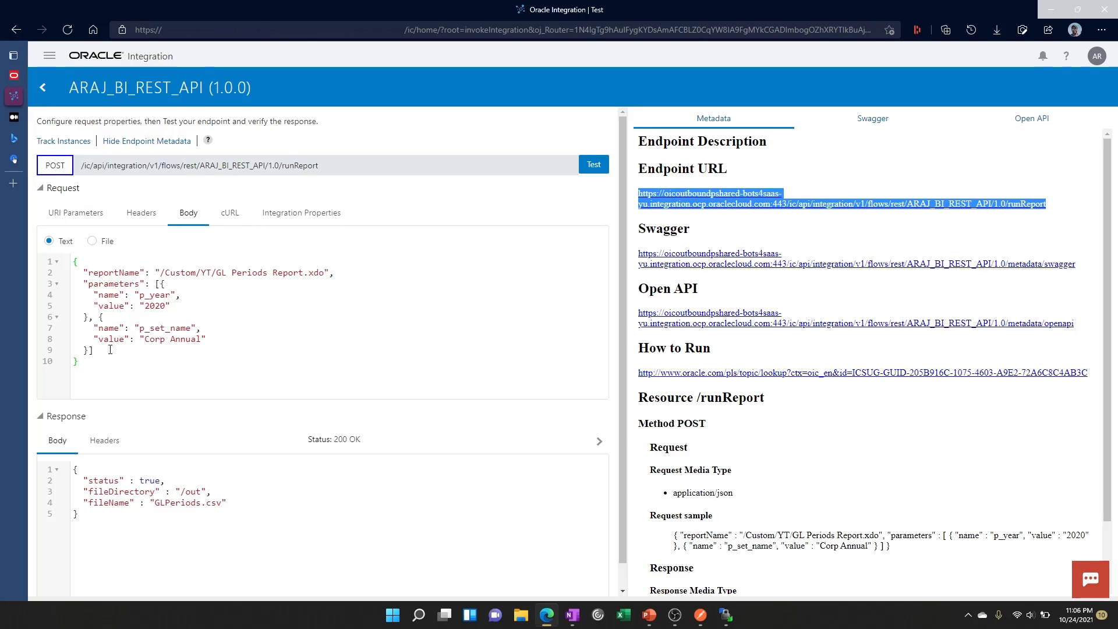
left_click_drag(110, 364, 73, 265)
key("ctrl+c")
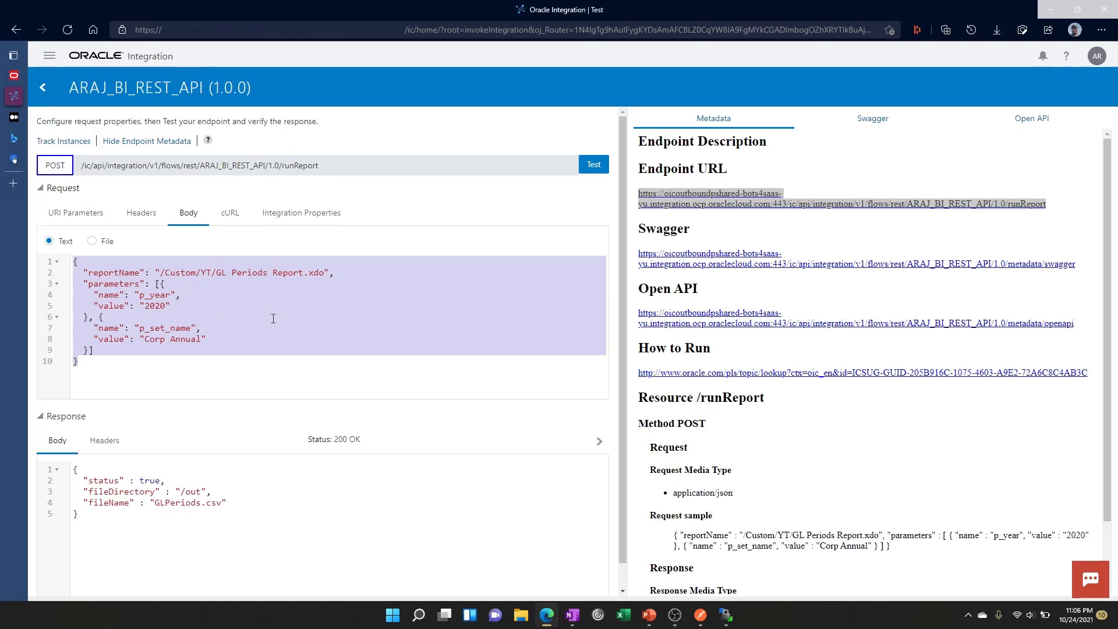
key("alt+Tab")
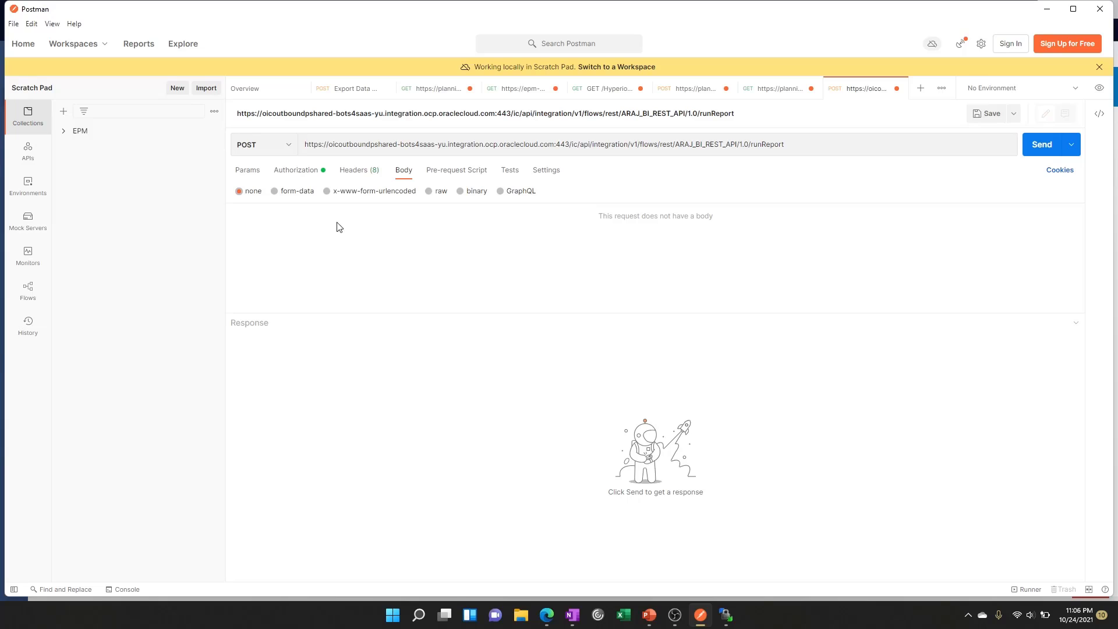
left_click(430, 192)
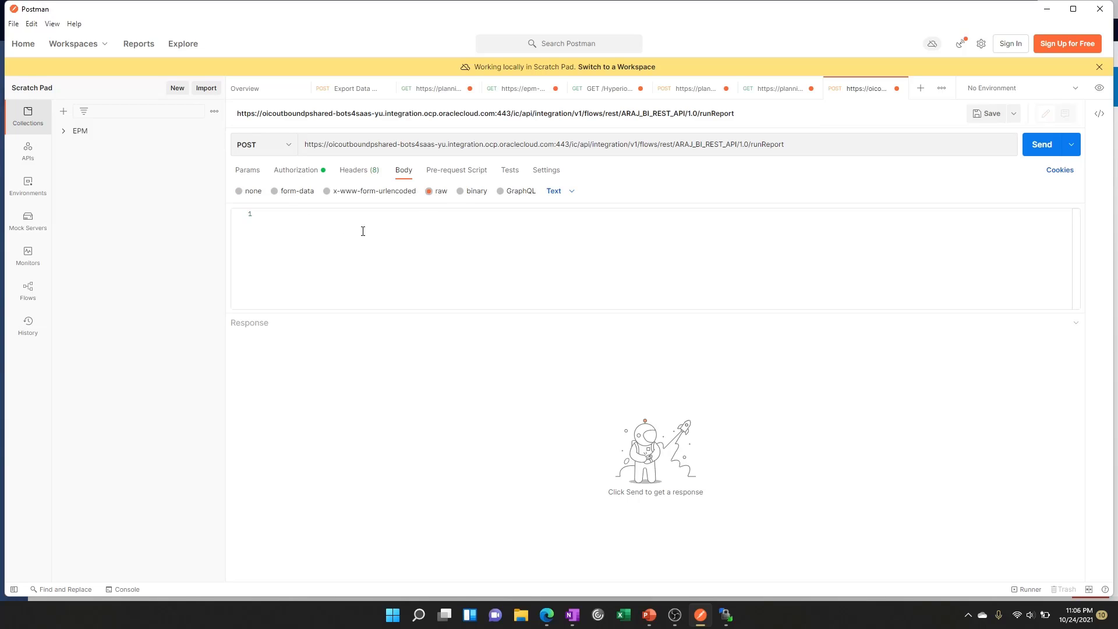
key("ctrl+v")
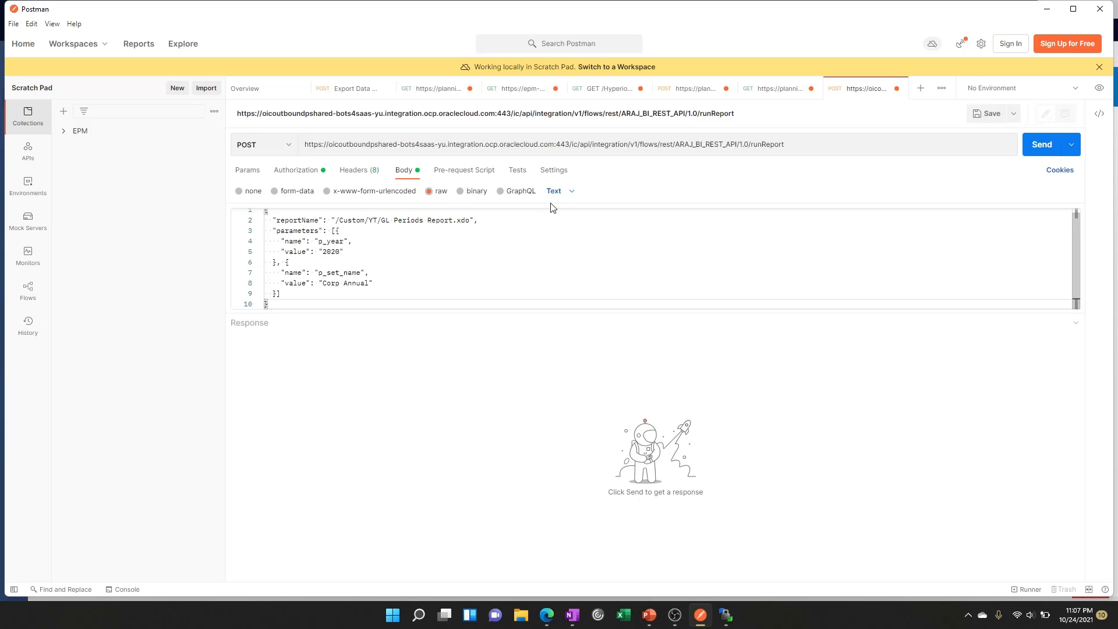
left_click(567, 194)
left_click(565, 248)
Send the POST request from Postman and examine the JSON response body
left_click(1040, 151)
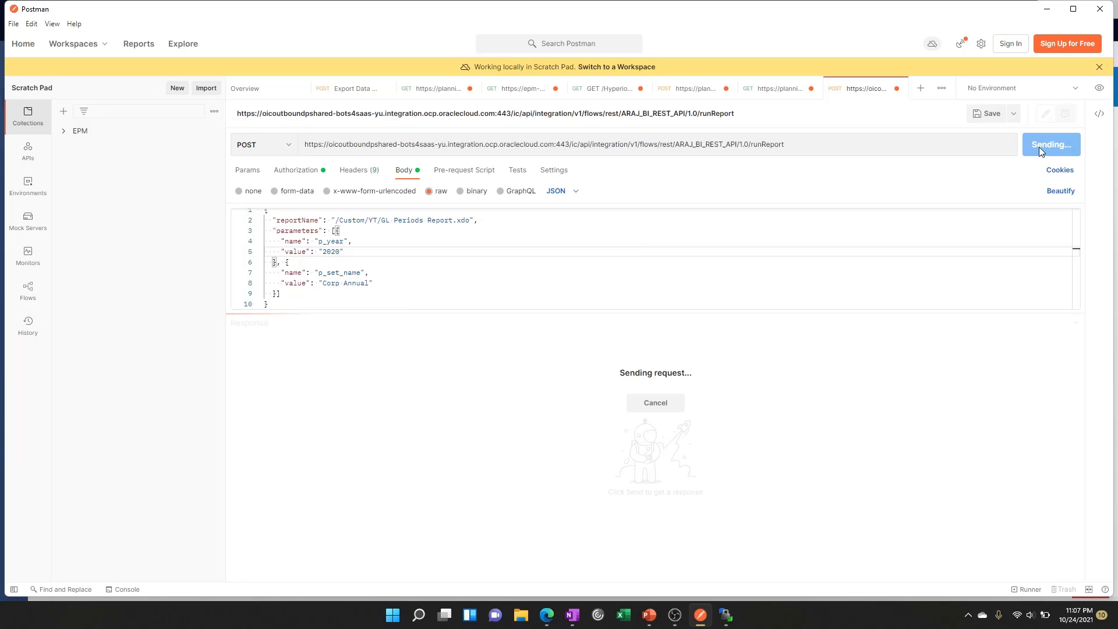
left_click(288, 433)
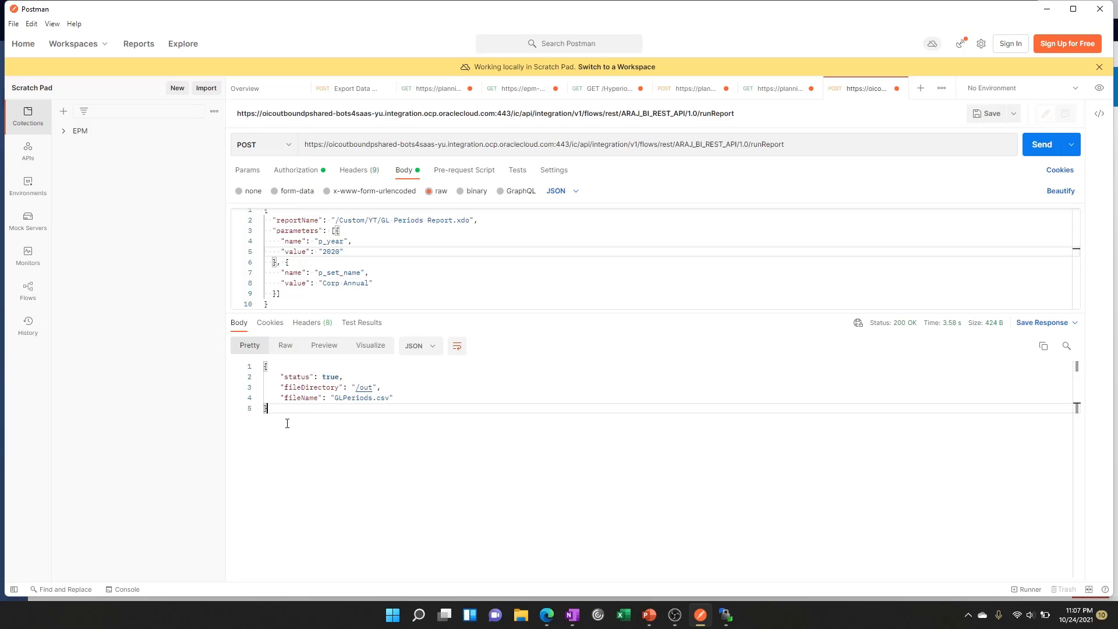
left_click_drag(287, 423, 264, 367)
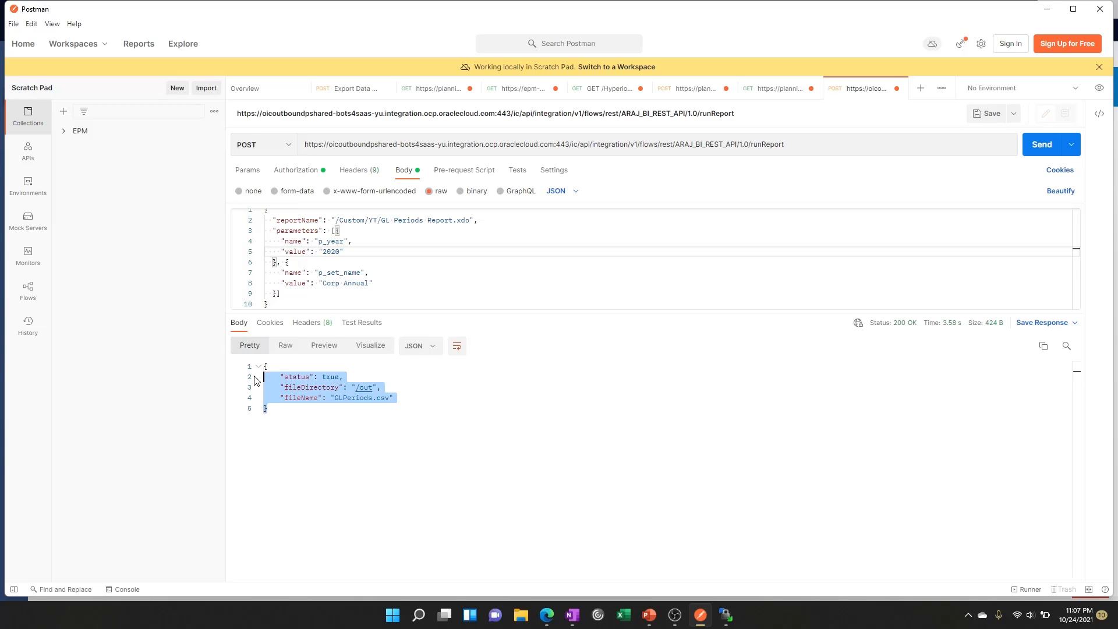
left_click(395, 478)
Switch to WinSCP, refresh the remote /out/ folder, check the contents of the new GLPeriods.csv and close the file
left_click(725, 615)
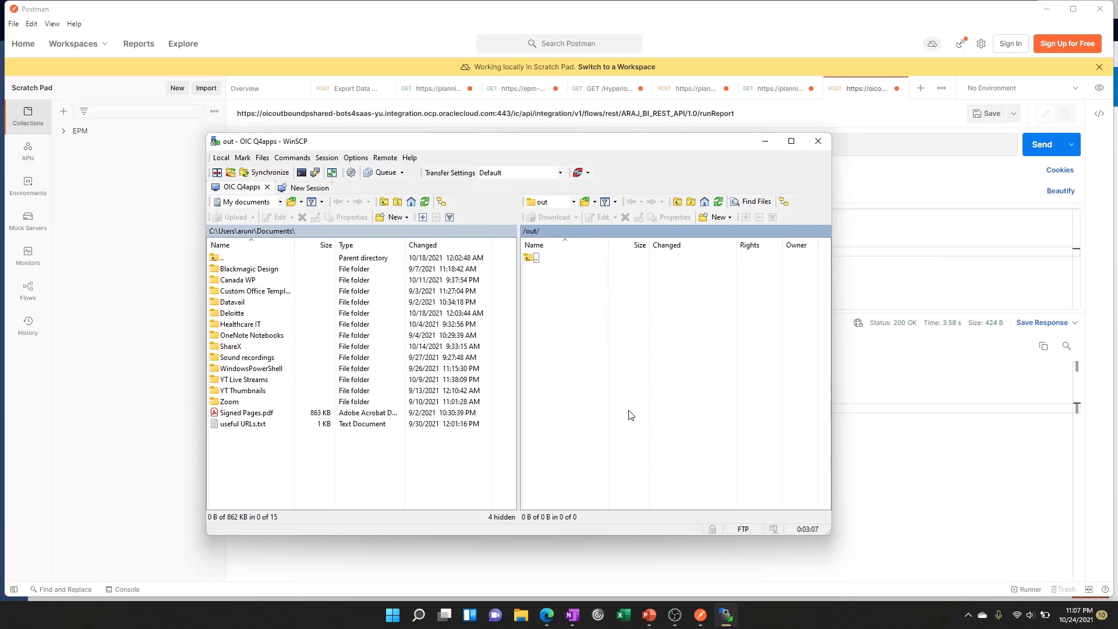
left_click(718, 202)
left_click(551, 270)
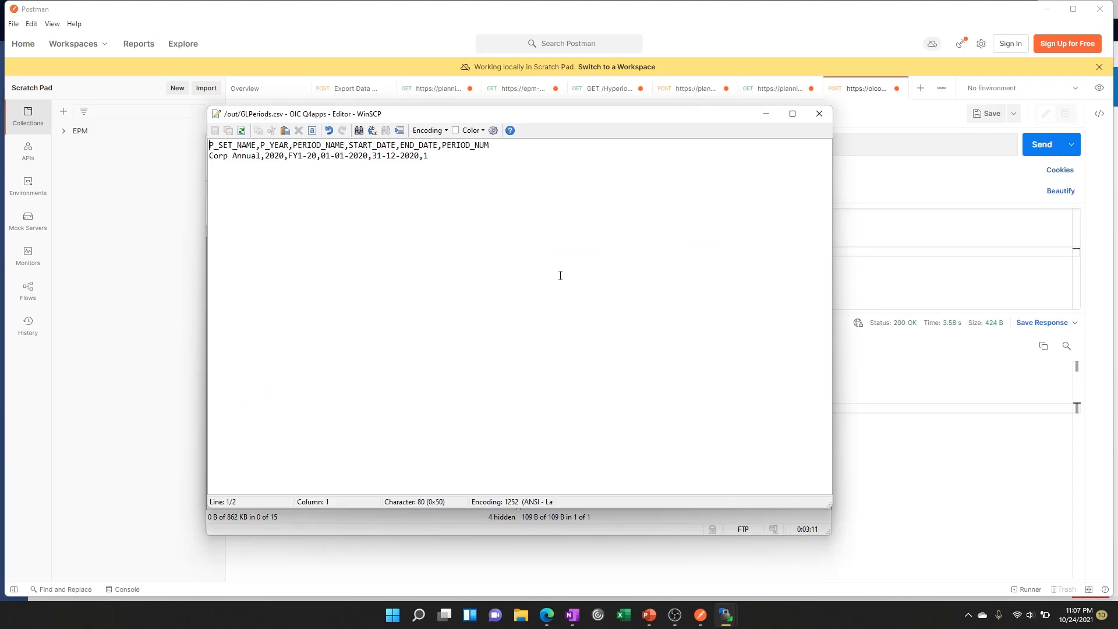
left_click(826, 117)
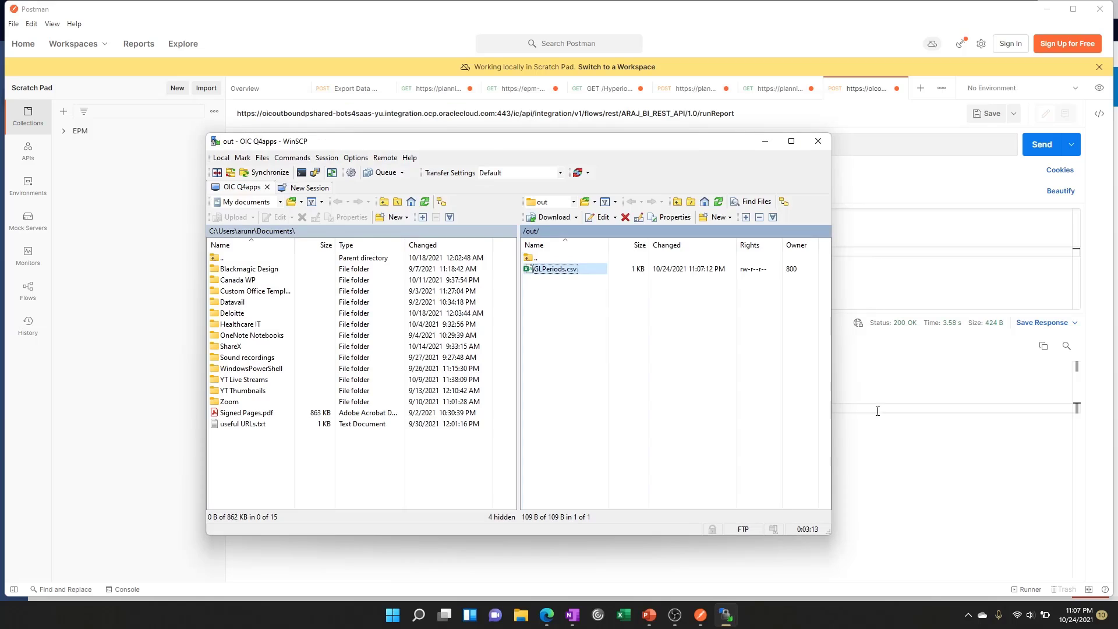
Delete GLPeriods.csv from the remote /out/ folder and switch back to Postman
left_click(625, 218)
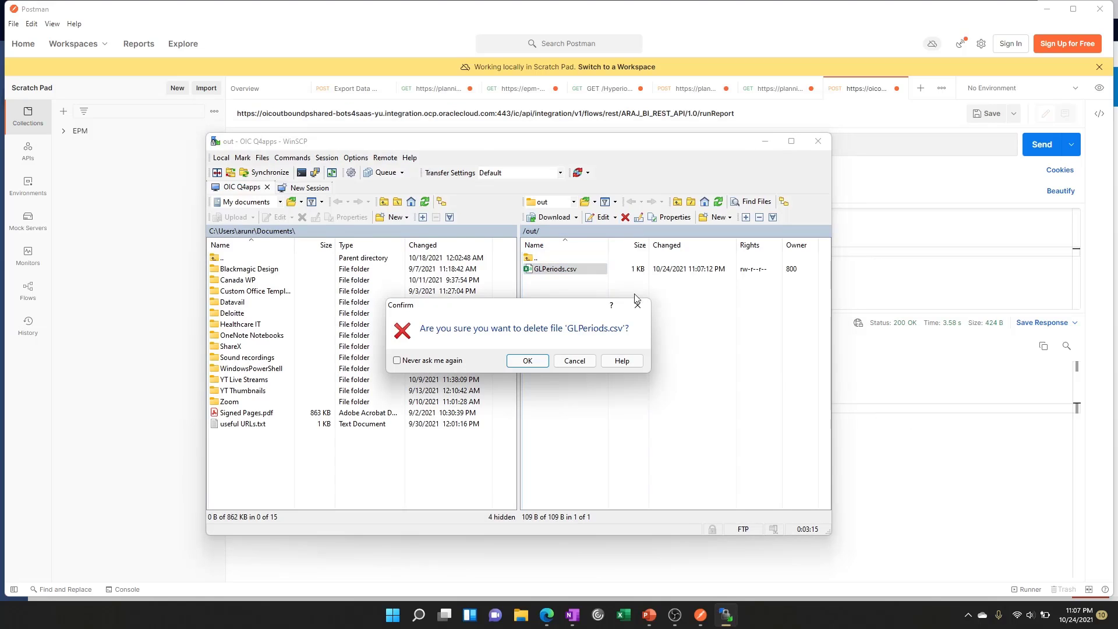
left_click(532, 358)
left_click(919, 379)
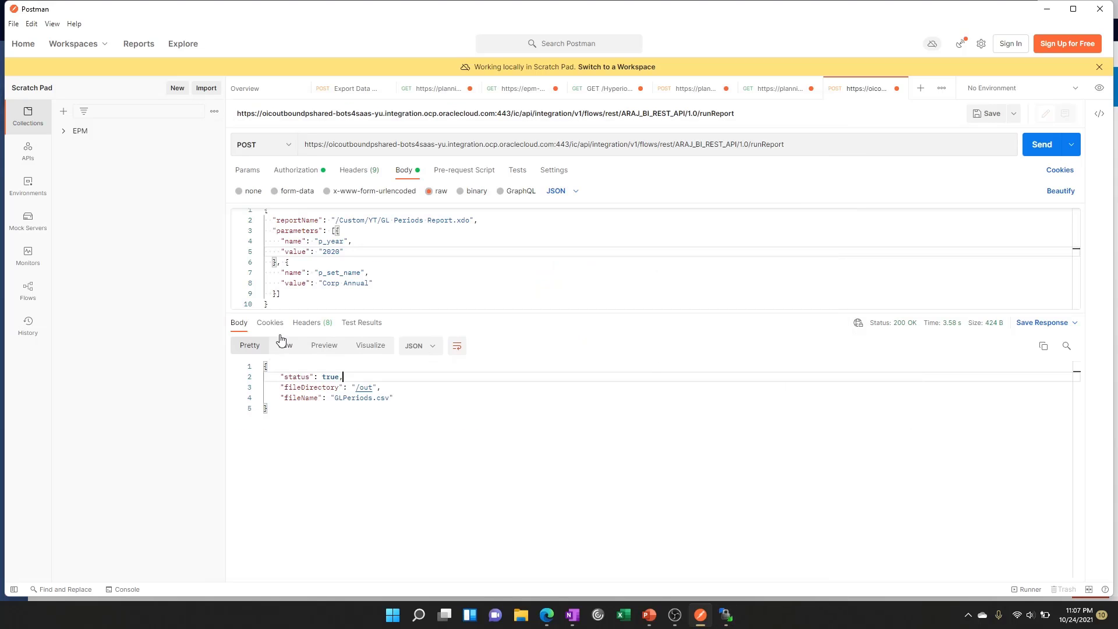
Set the p_year parameter value to 2019 in the JSON request body and send the POST request again
double_click(337, 252)
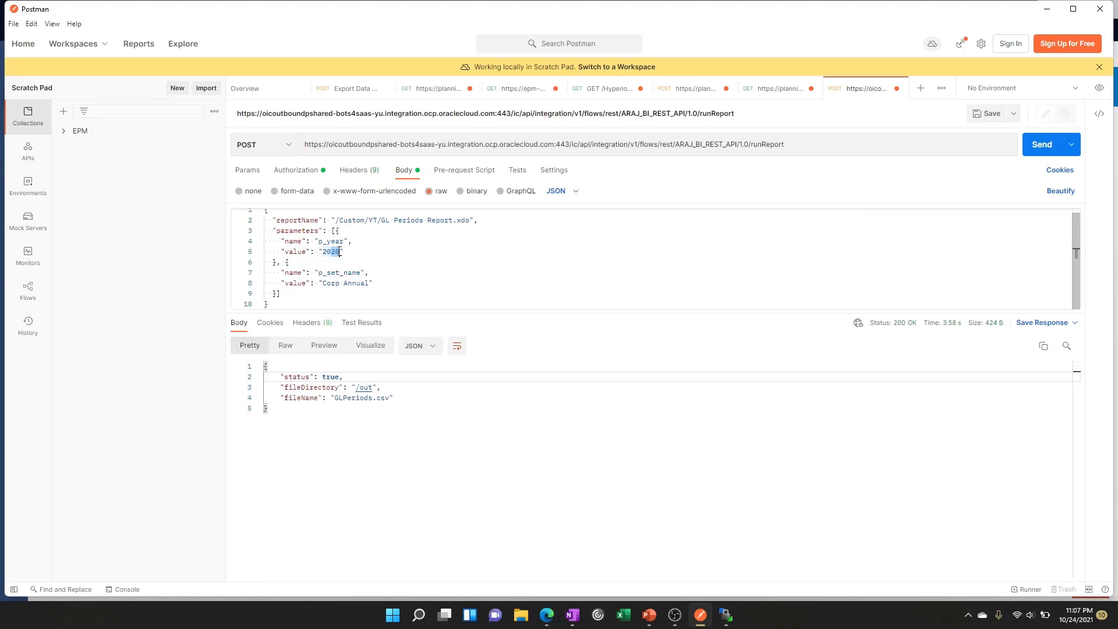
type("2019")
left_click(554, 262)
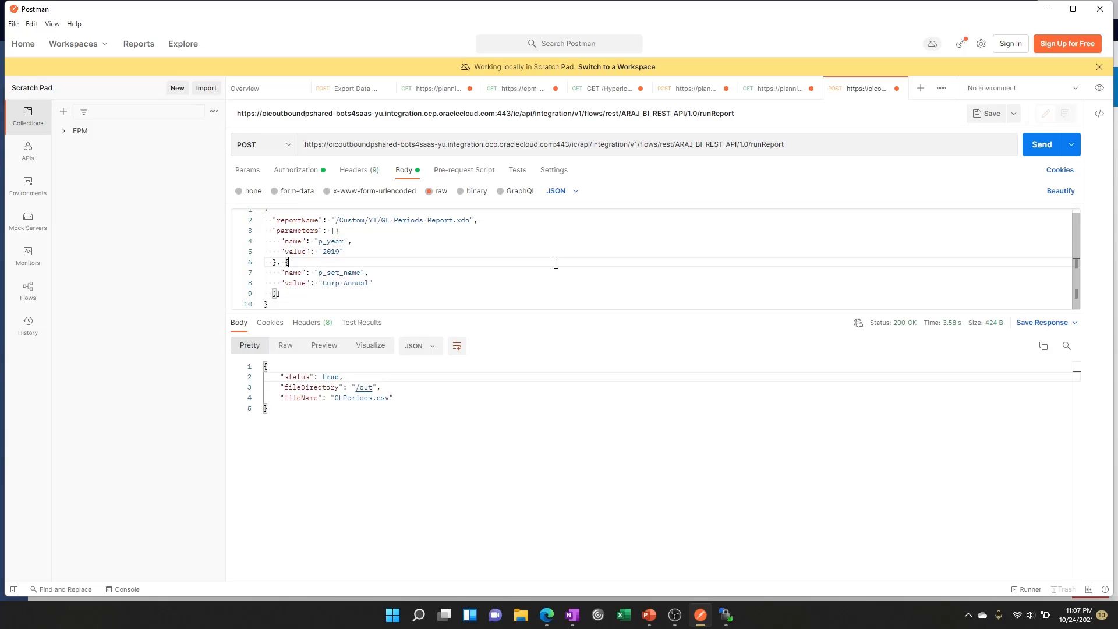
key("ctrl+Return")
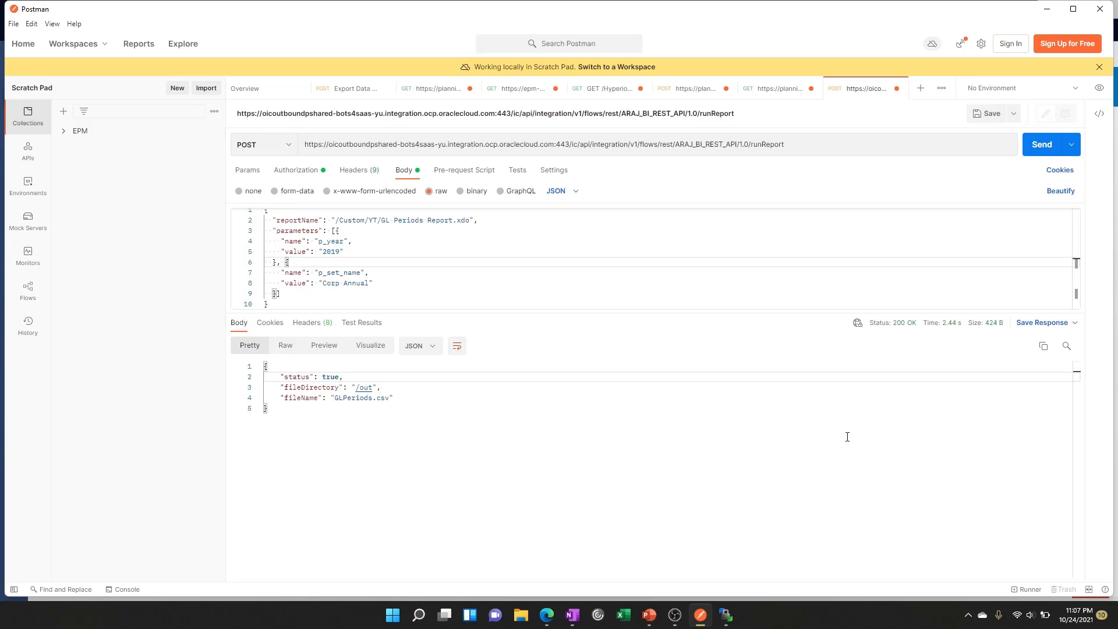
Switch to WinSCP, refresh the remote /out/ folder, and check the year and end date in the regenerated GLPeriods.csv
left_click(726, 615)
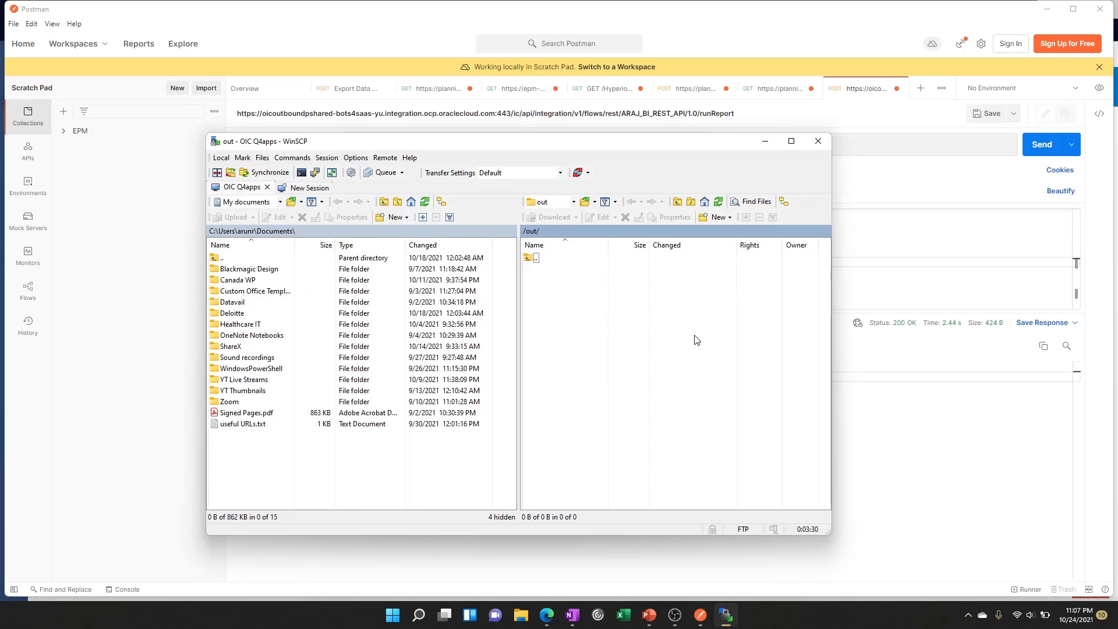
left_click(719, 204)
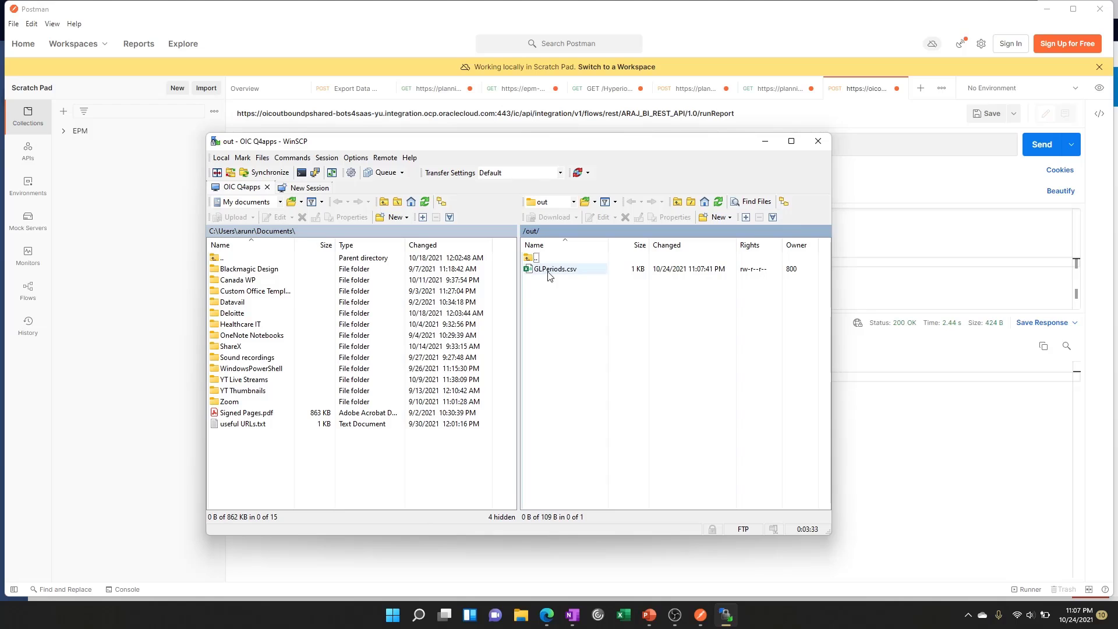
left_click(549, 271)
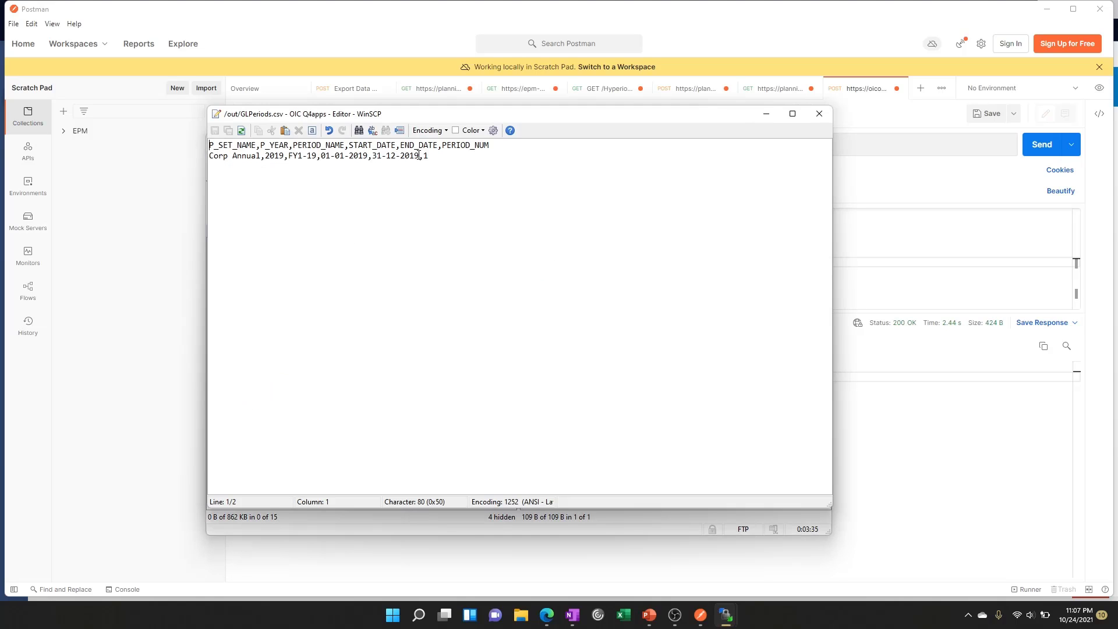
left_click_drag(419, 155, 374, 154)
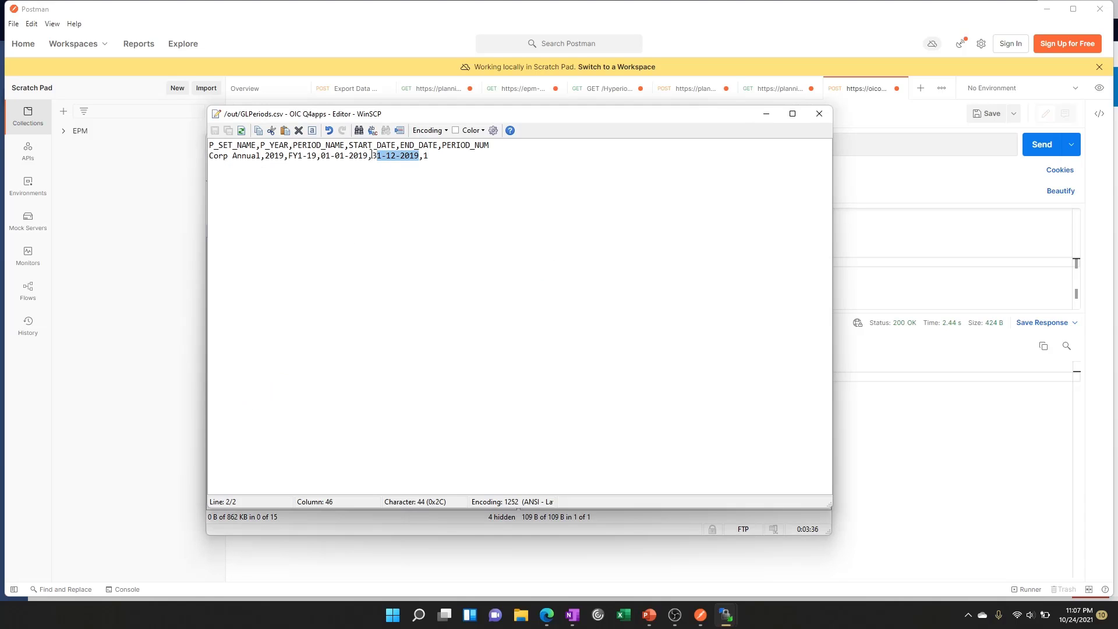
double_click(283, 156)
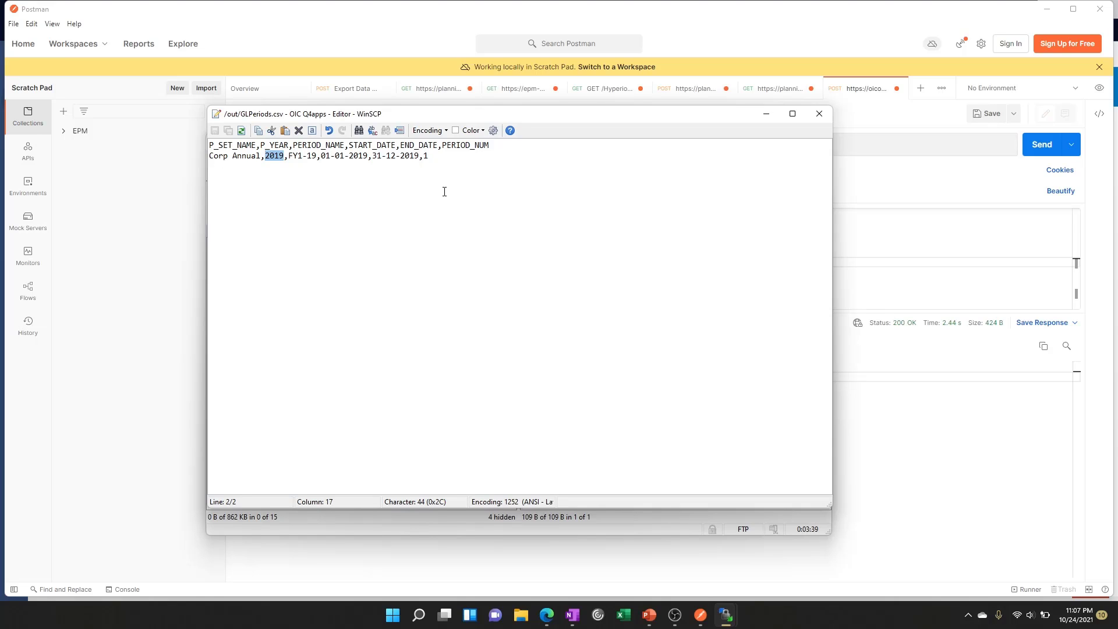
left_click(818, 113)
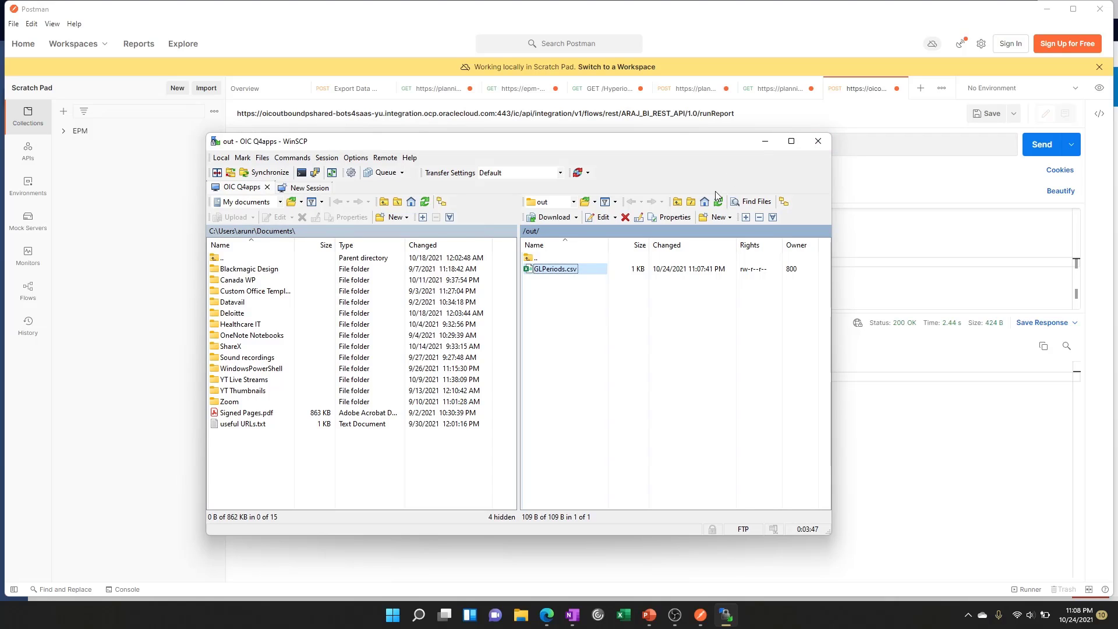
left_click(766, 141)
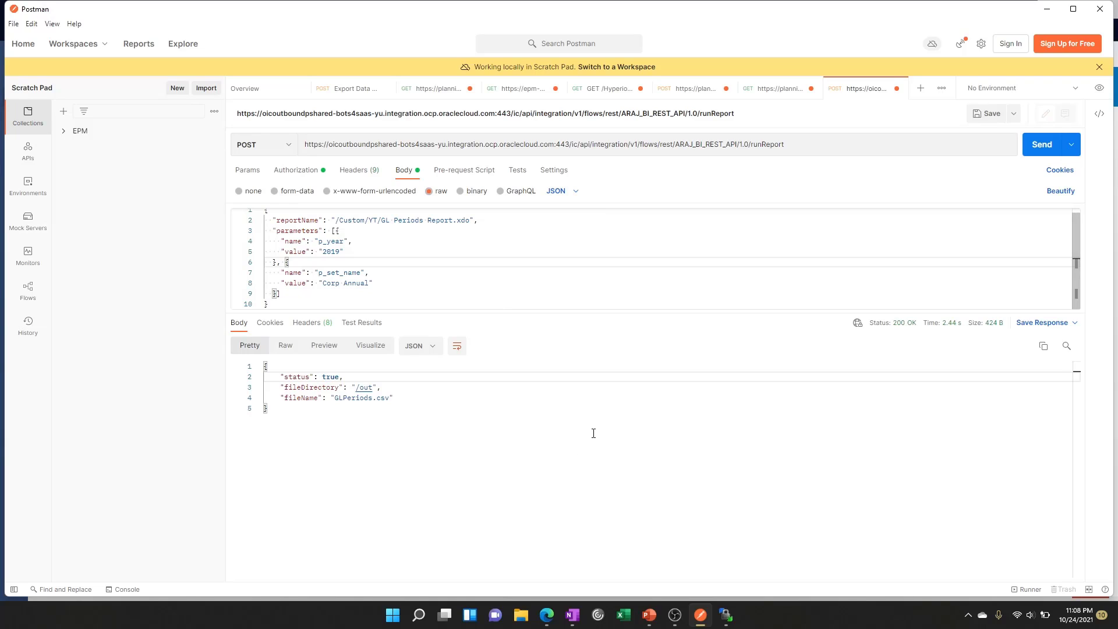
Switch to the Edge browser and look through the articles in the Oracle BI Publisher Web Services list on Medium
left_click(546, 614)
left_click(16, 121)
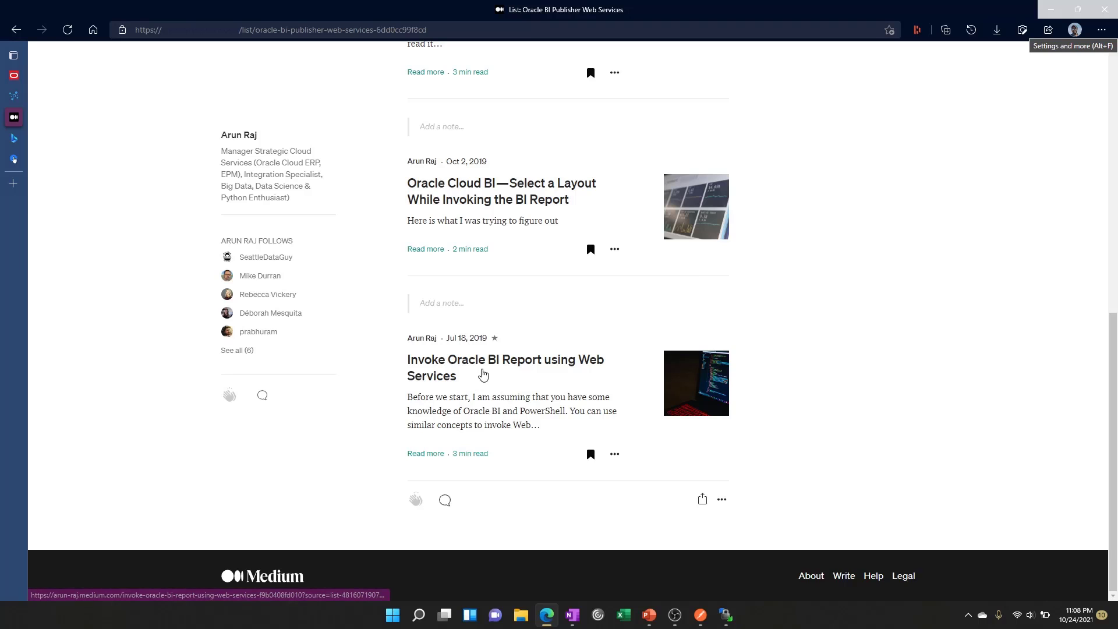
scroll(850, 412, "up", 3)
scroll(850, 412, "up", 6)
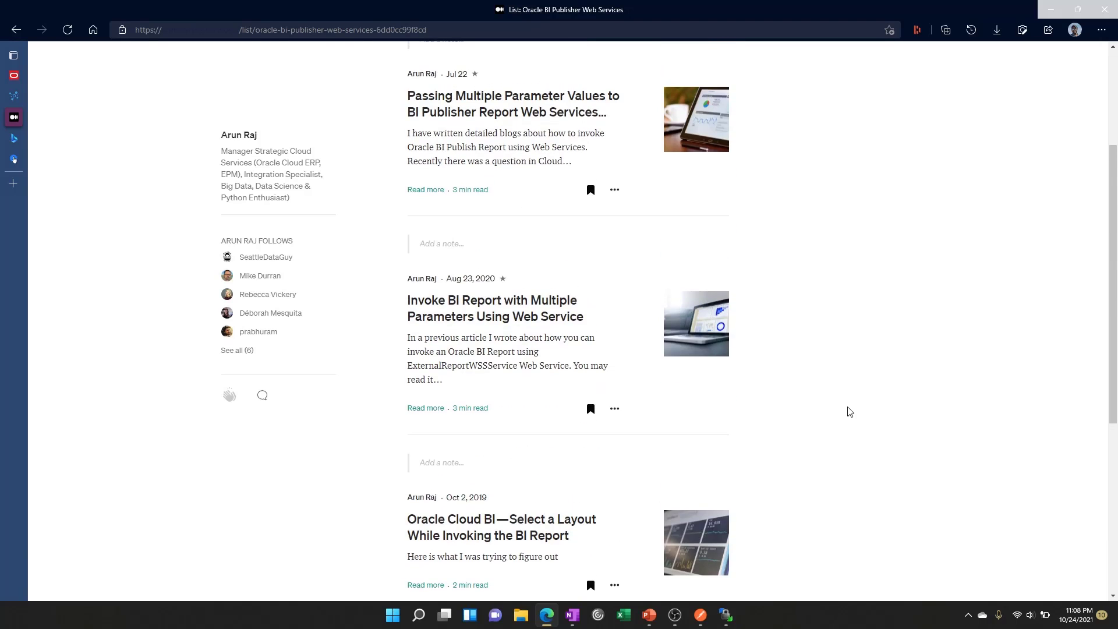
scroll(850, 411, "down", 4)
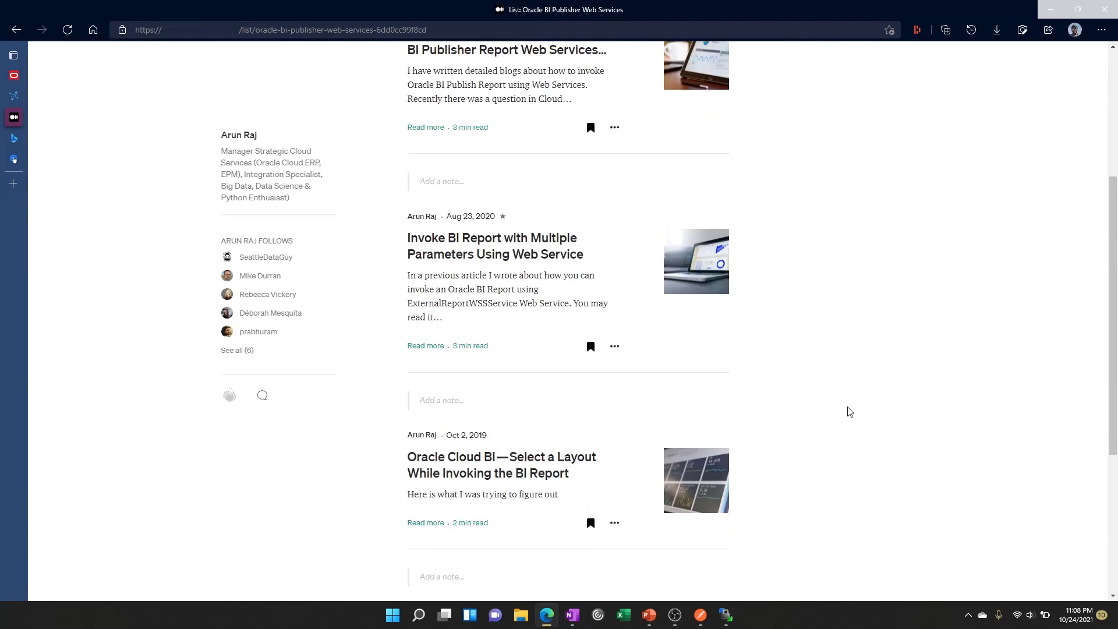
scroll(849, 411, "down", 4)
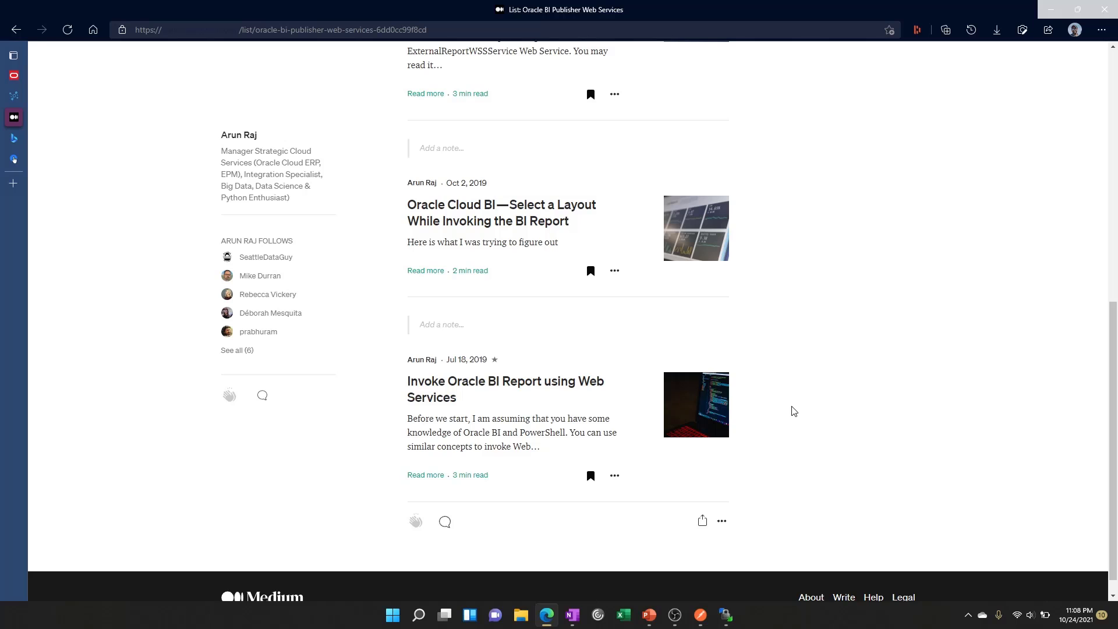
scroll(793, 411, "up", 8)
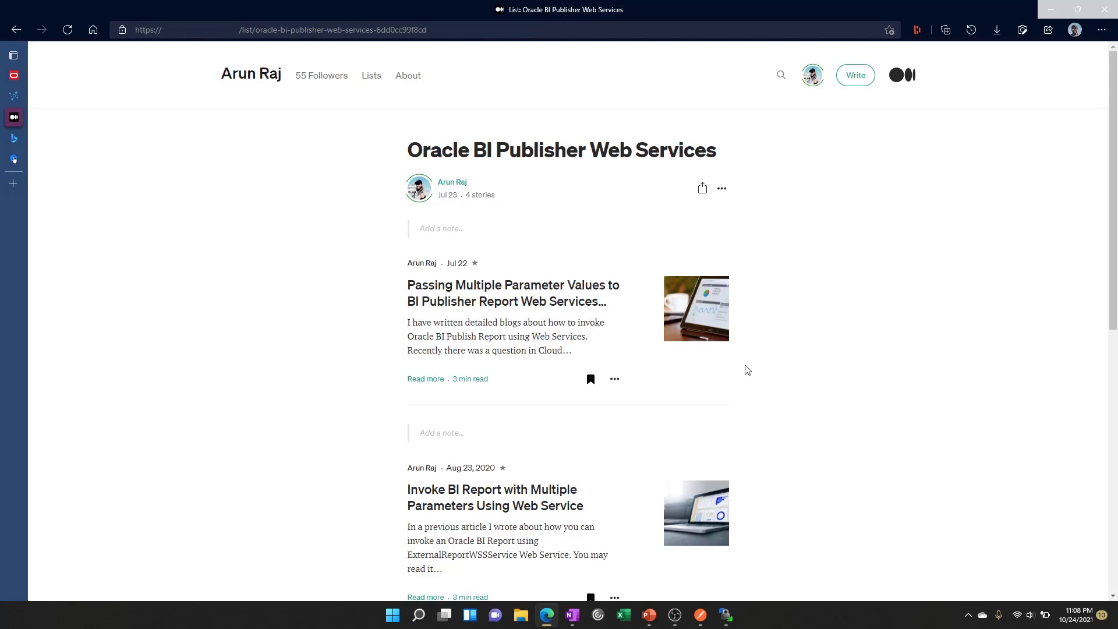
scroll(748, 370, "down", 5)
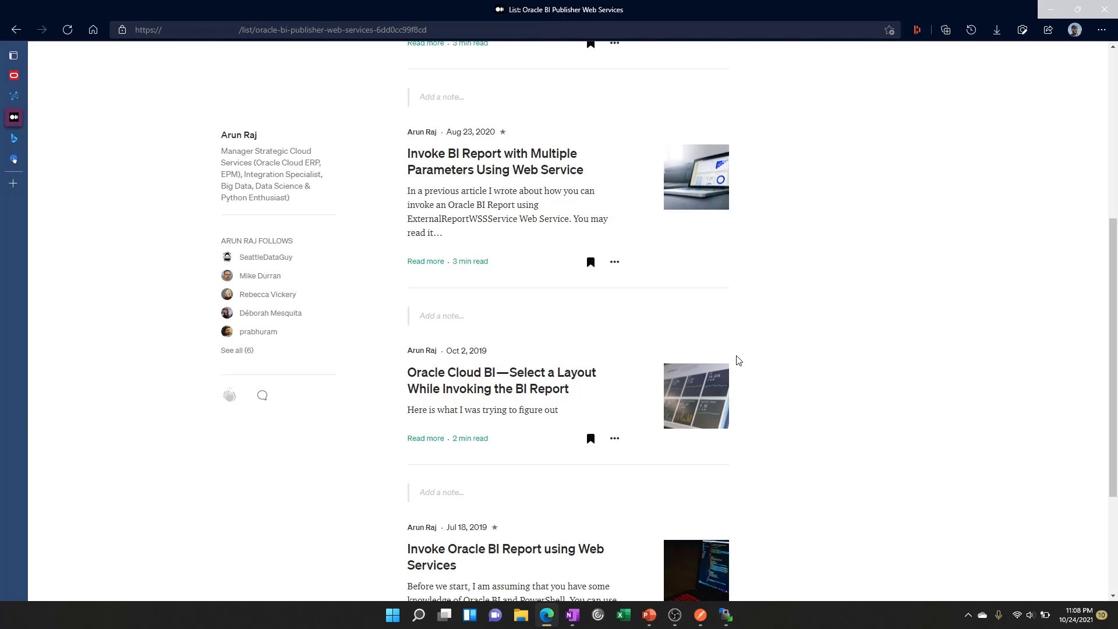
scroll(739, 361, "up", 5)
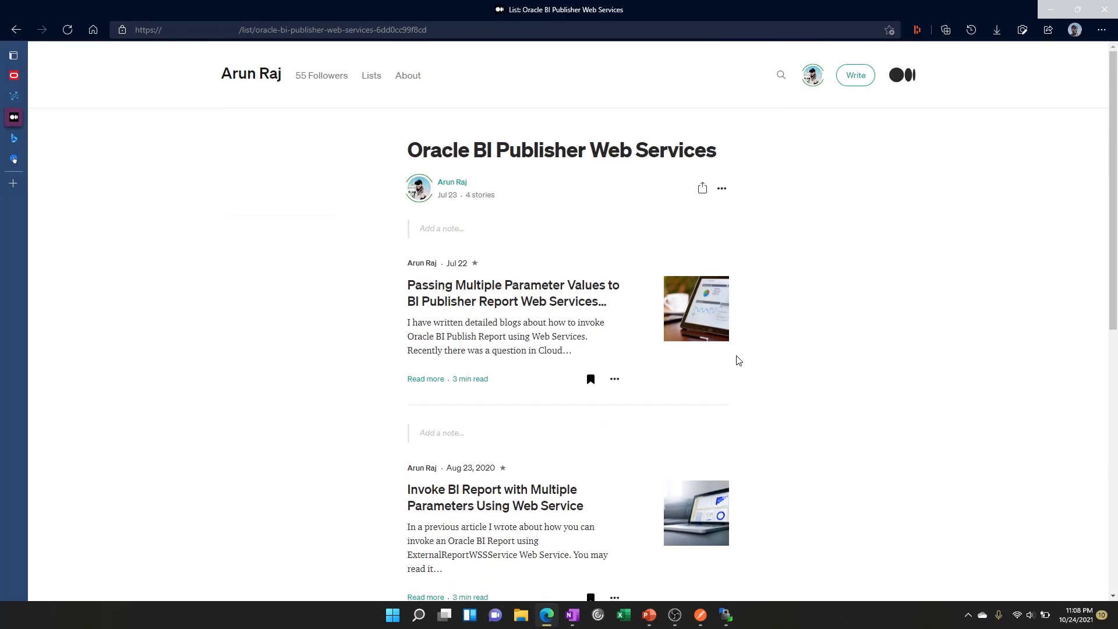